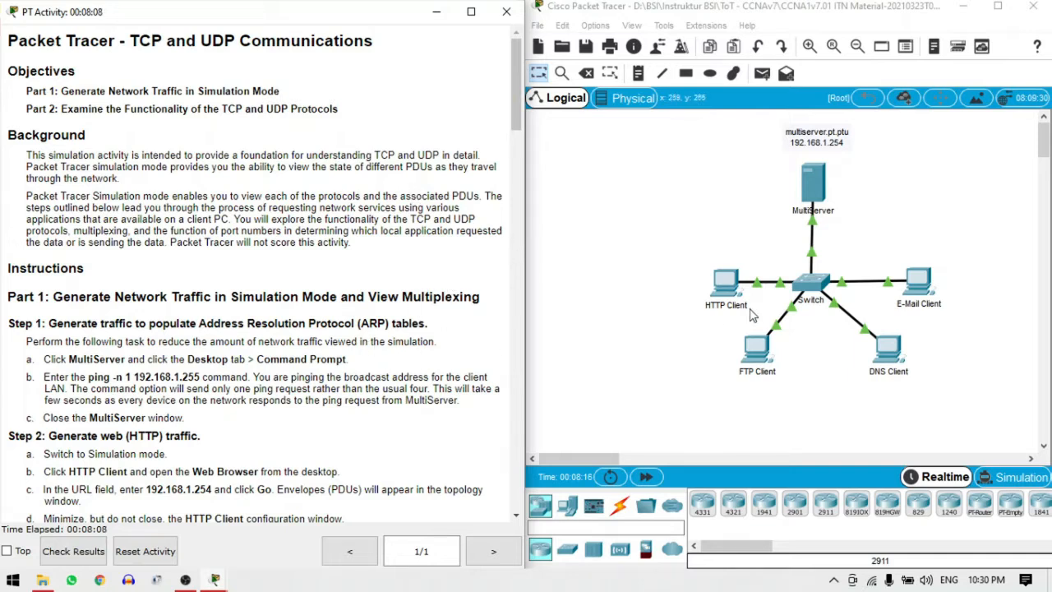
Step: Open the Command Prompt from the MultiServer's desktop applications
left_click(813, 185)
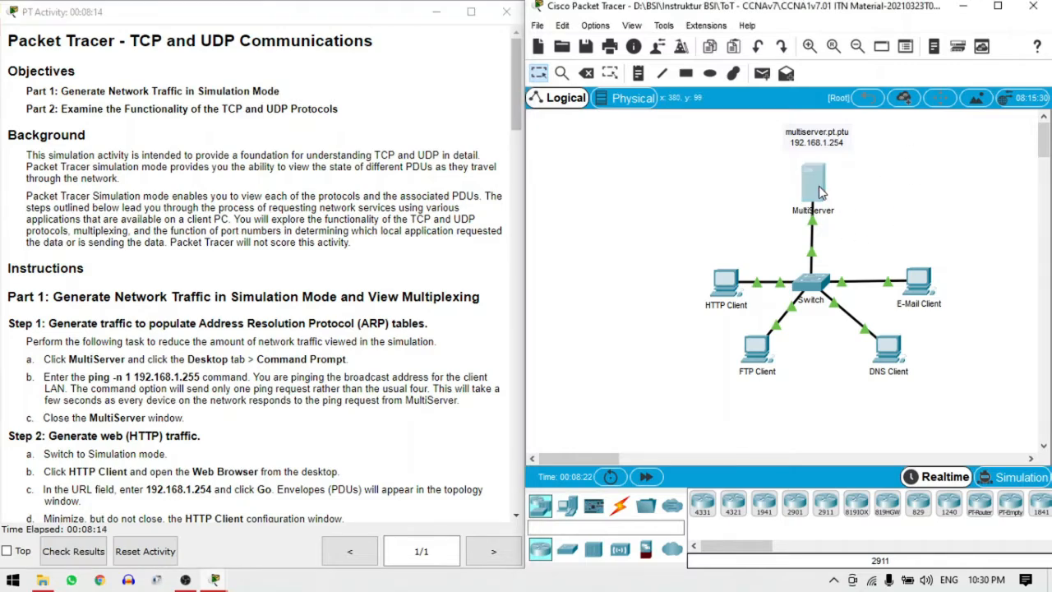
left_click_drag(496, 91, 688, 125)
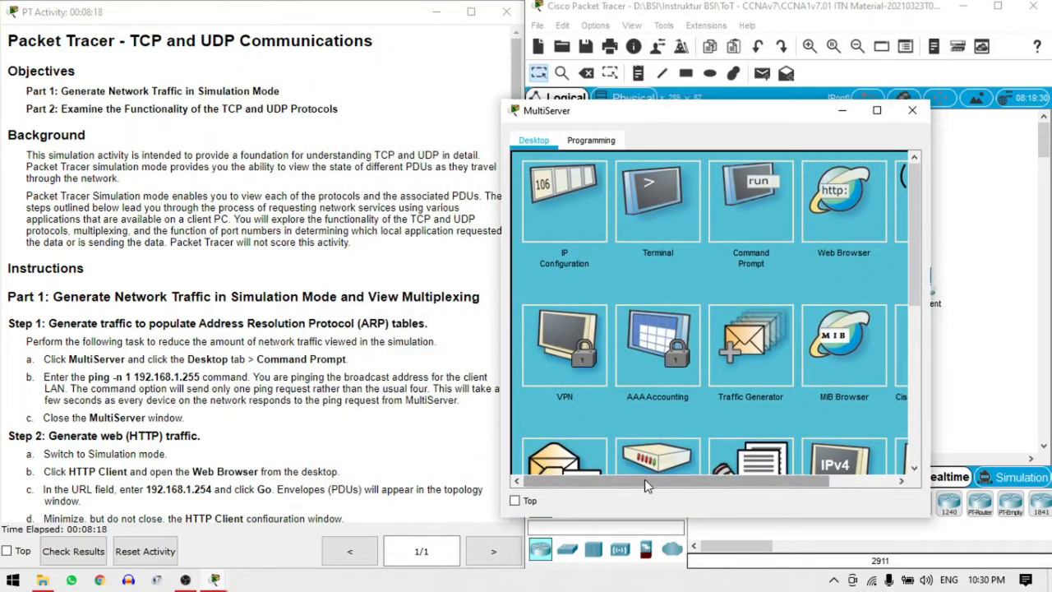
left_click_drag(648, 481, 720, 493)
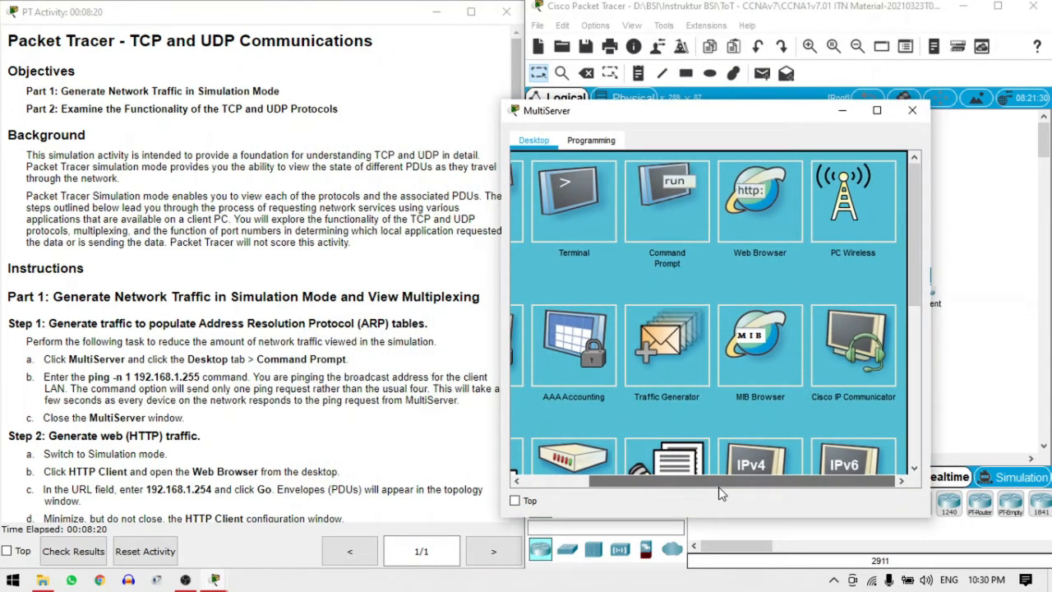
left_click(700, 213)
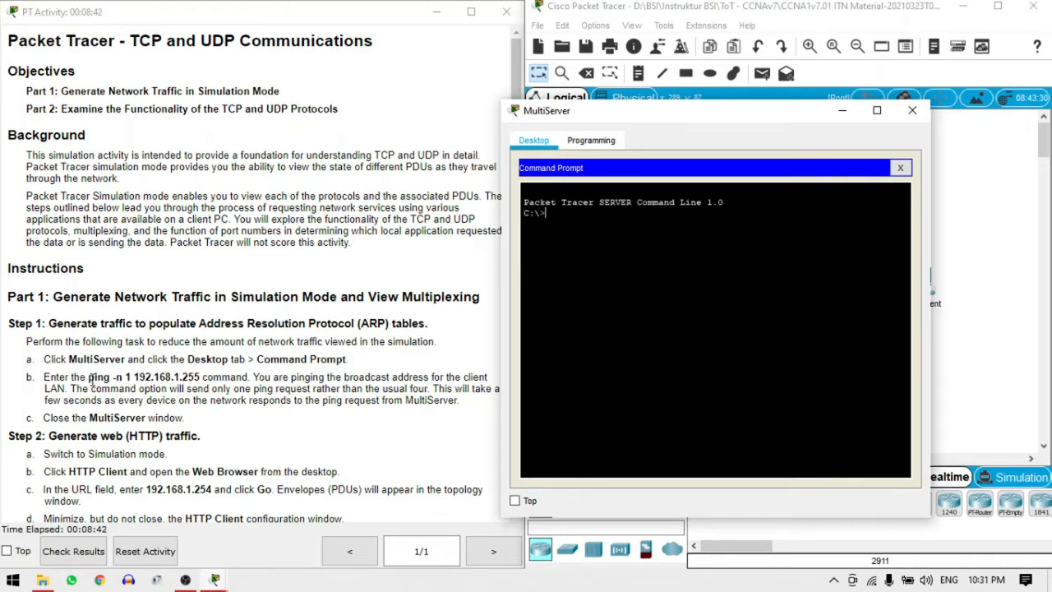
Step: Copy the command ping -n 1 192.168.1.255 from the activity instructions and run it in the MultiServer's Command Prompt
left_click_drag(90, 379, 198, 376)
key("ctrl+c")
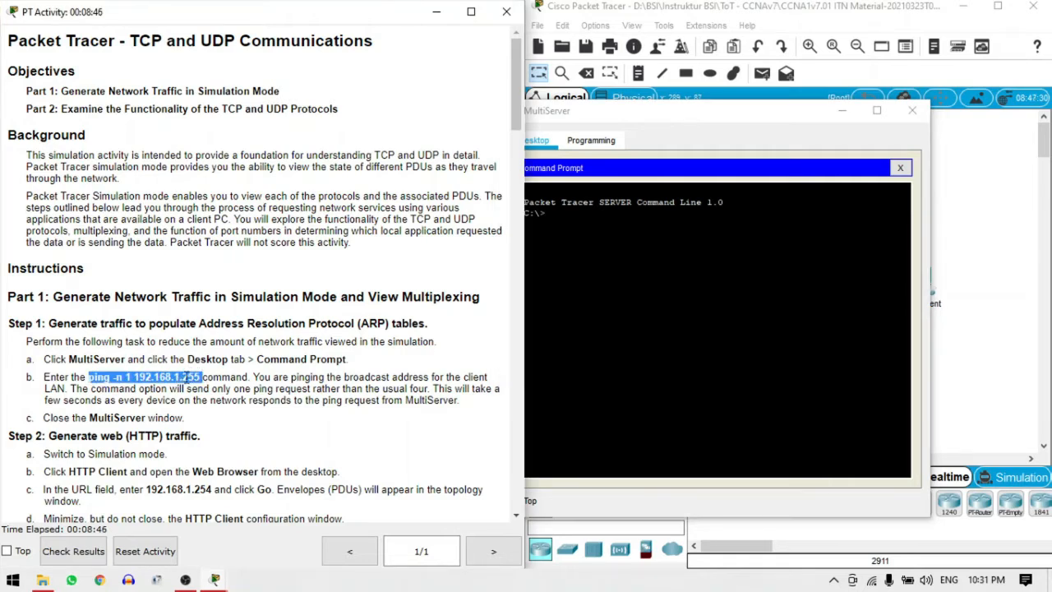
left_click(632, 287)
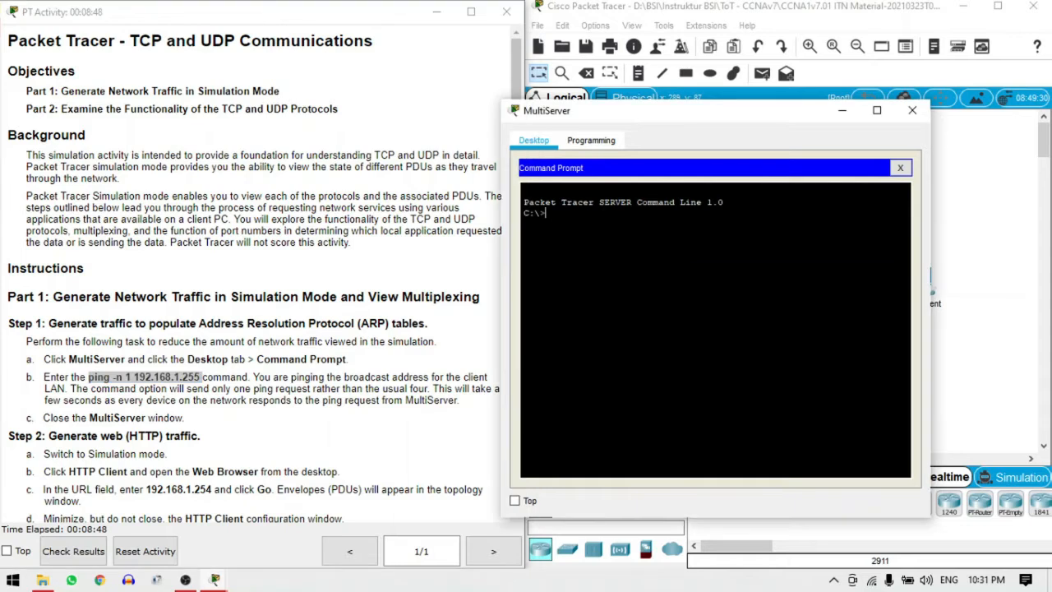
right_click(613, 221)
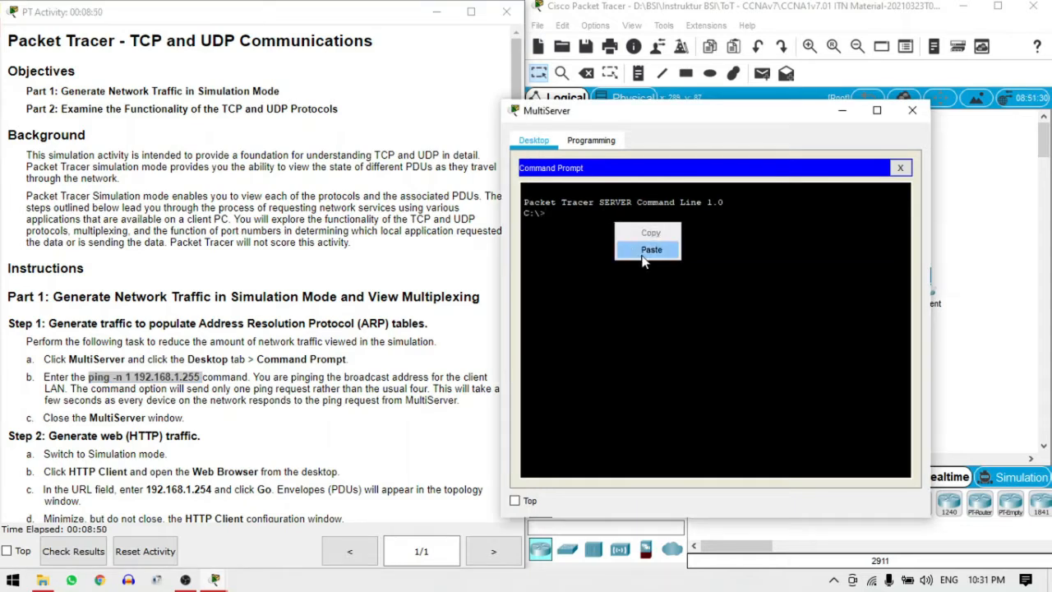
left_click(645, 249)
key("Return")
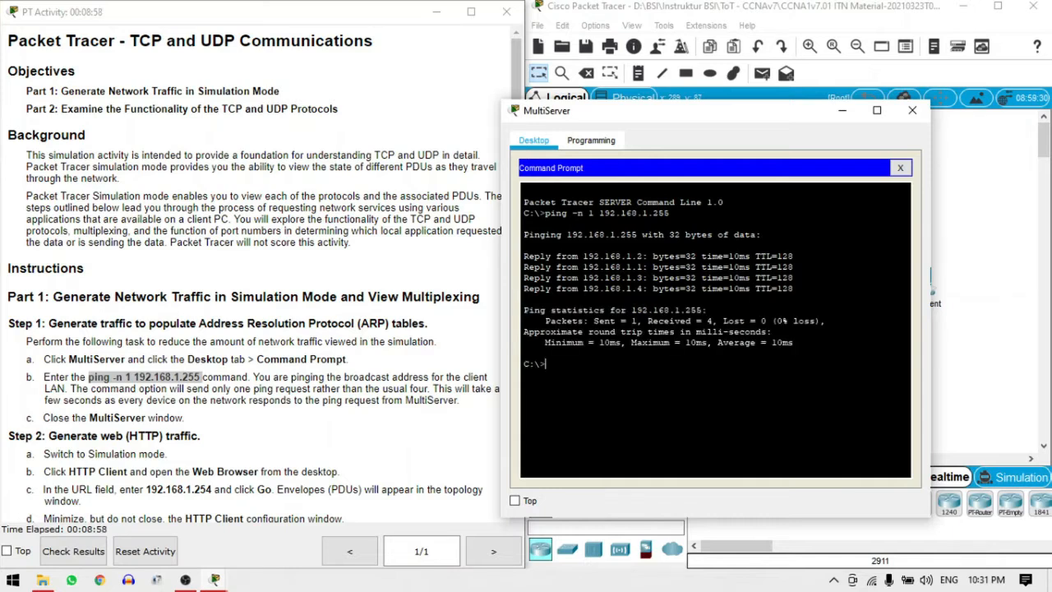
Step: Compare the broadcast ping to 192.168.1.255 with the network topology, and close the MultiServer window
left_click_drag(710, 110, 742, 104)
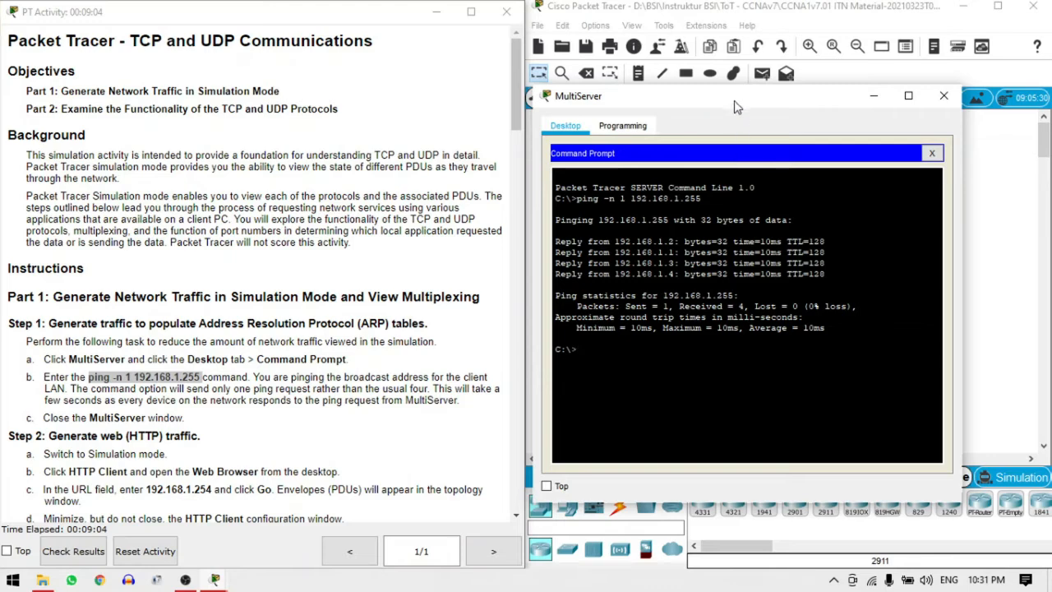
left_click_drag(736, 104, 358, 113)
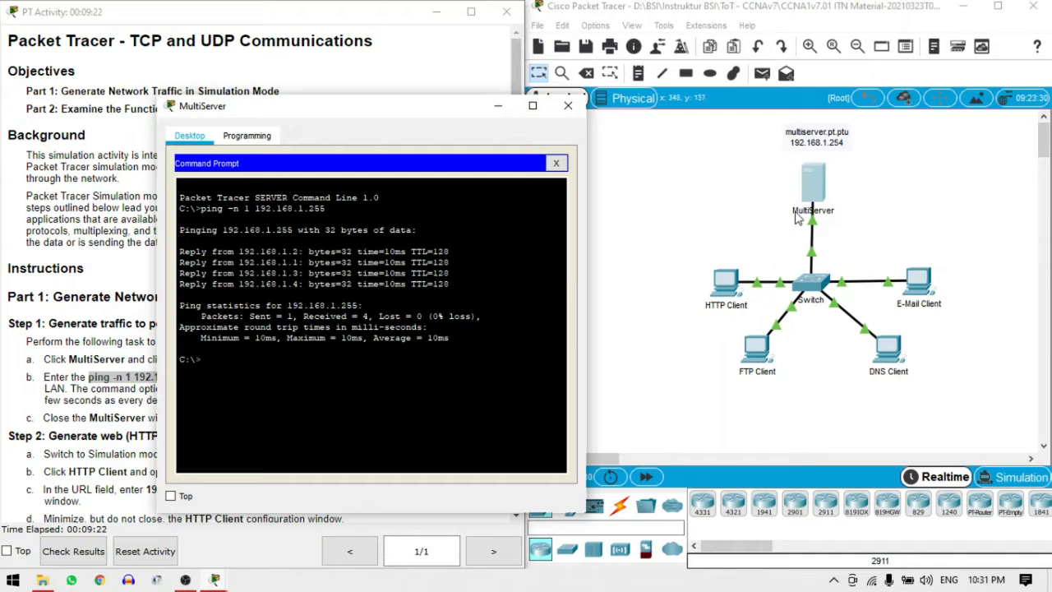
left_click_drag(298, 230, 234, 231)
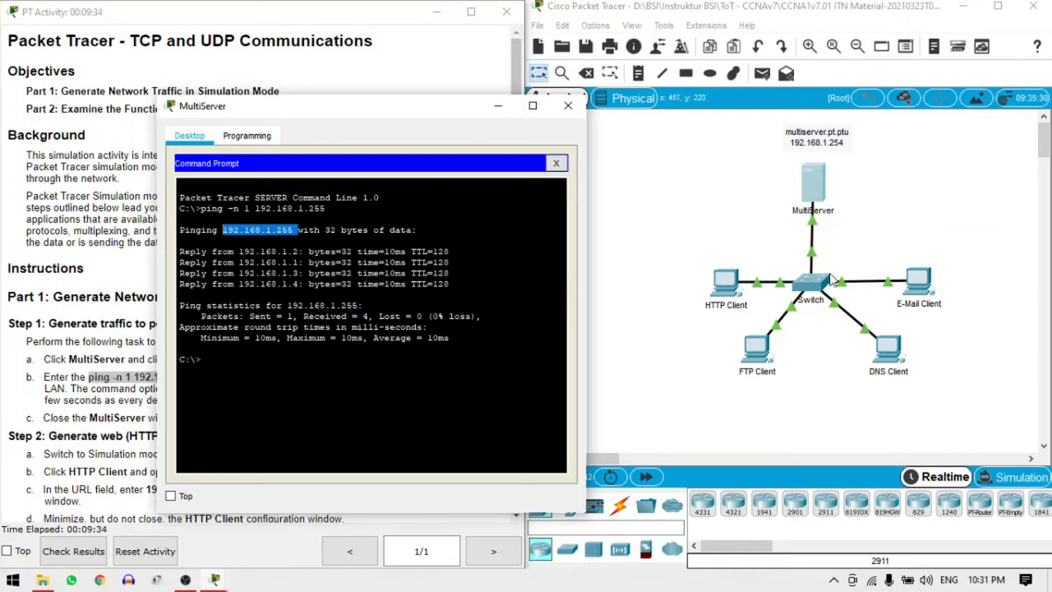
left_click_drag(312, 112, 607, 112)
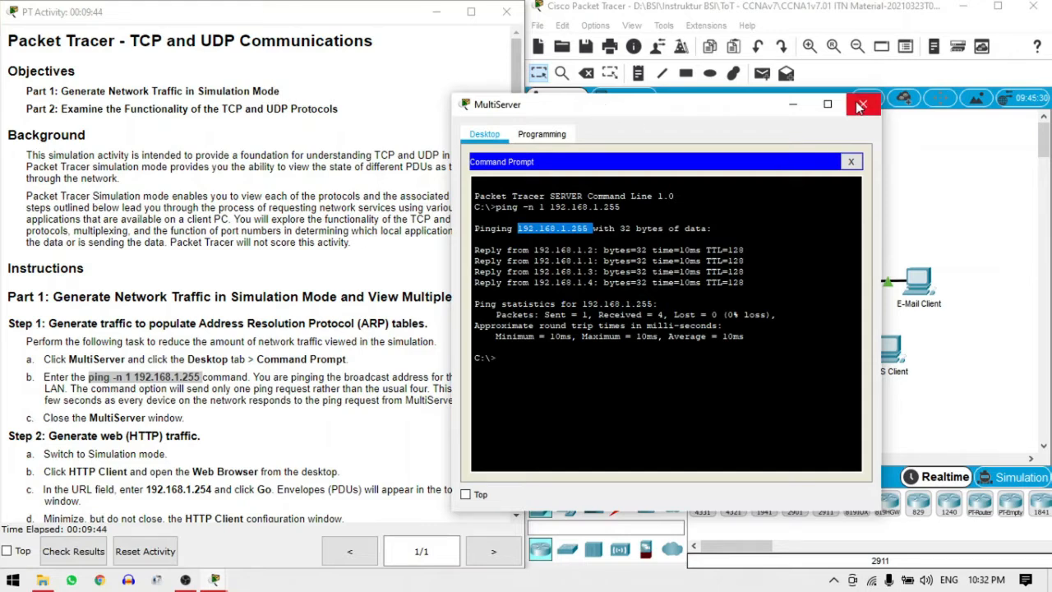
left_click(861, 107)
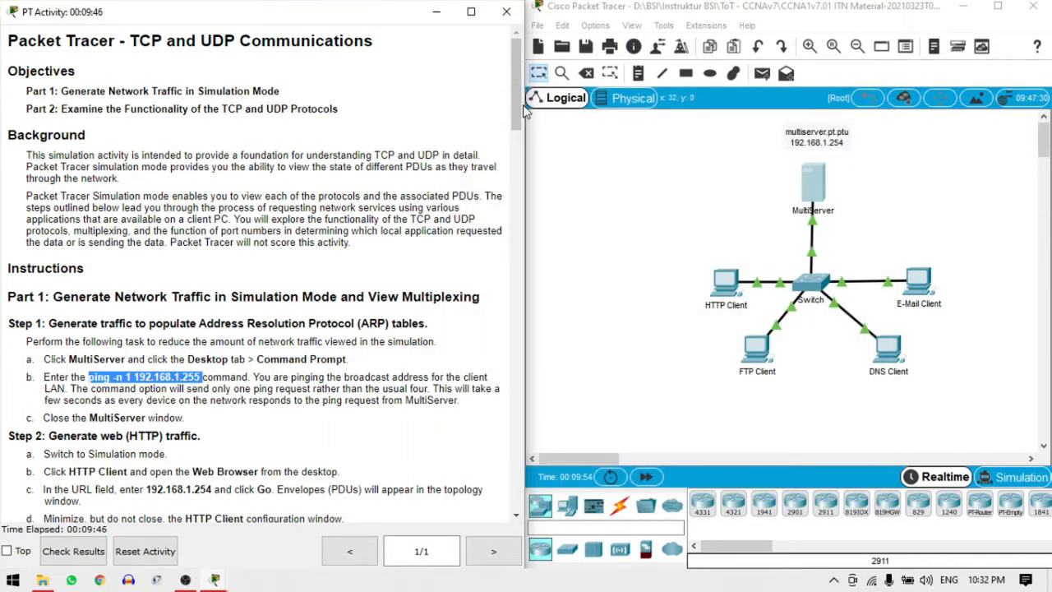
Step: Toggle the network between Realtime and Simulation modes, and leave it in Simulation mode for generating web traffic
scroll(304, 320, "down", 3)
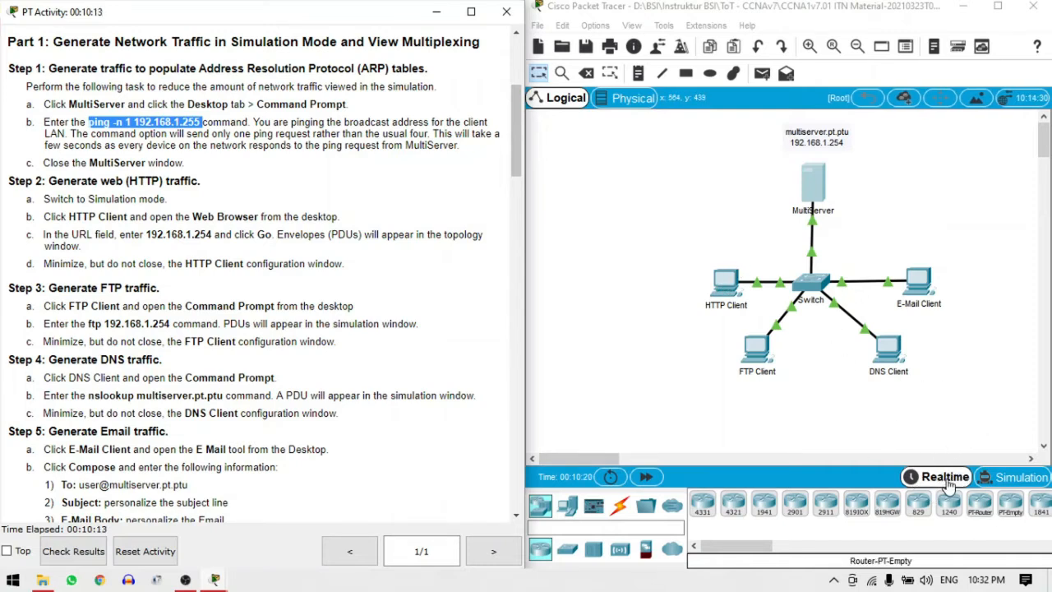
left_click(1006, 480)
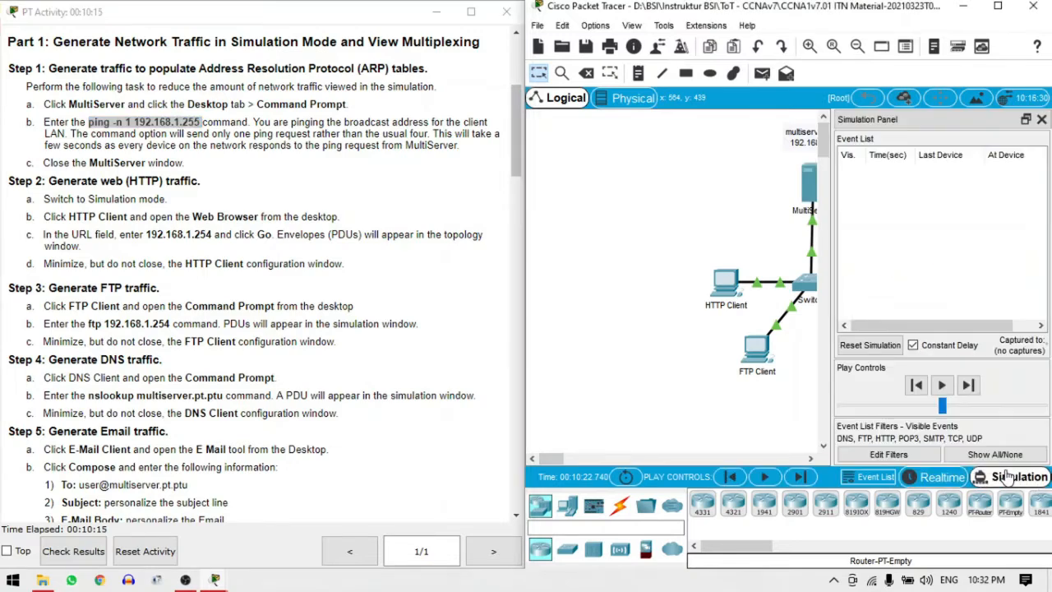
left_click(1004, 479)
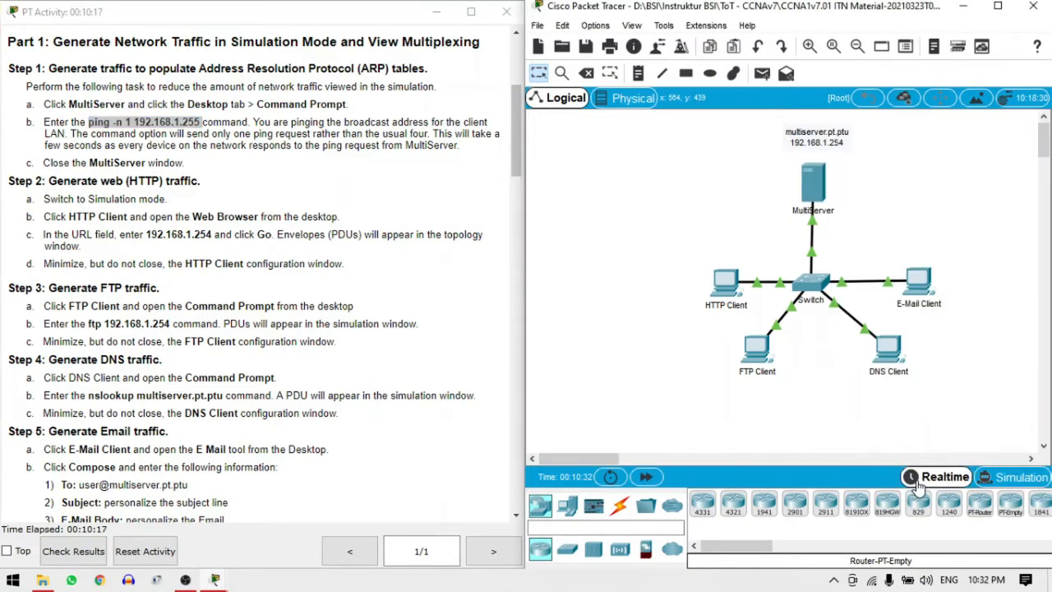
left_click(995, 483)
left_click(958, 483)
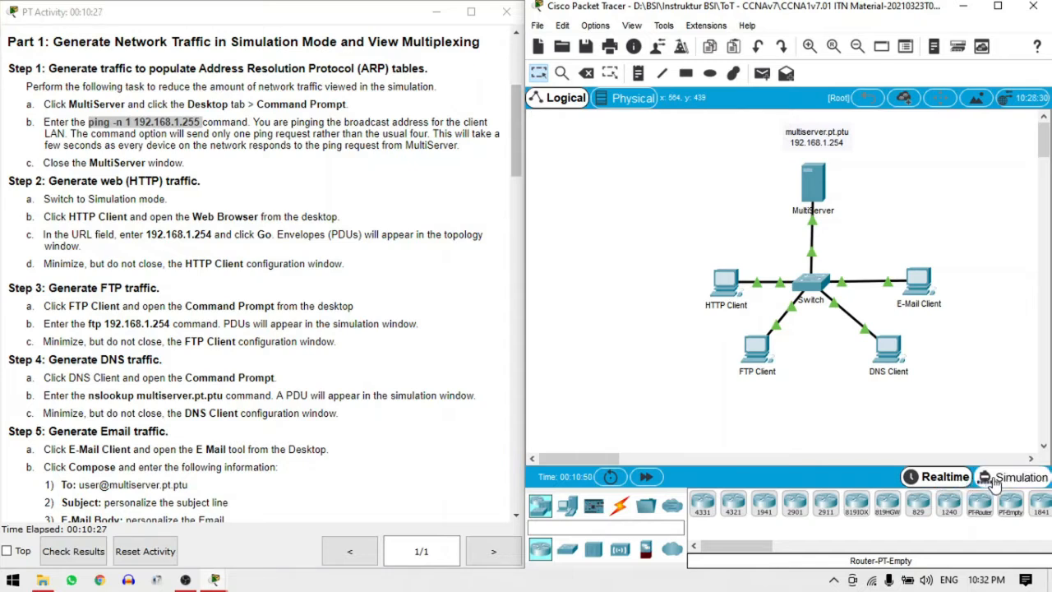
left_click(996, 480)
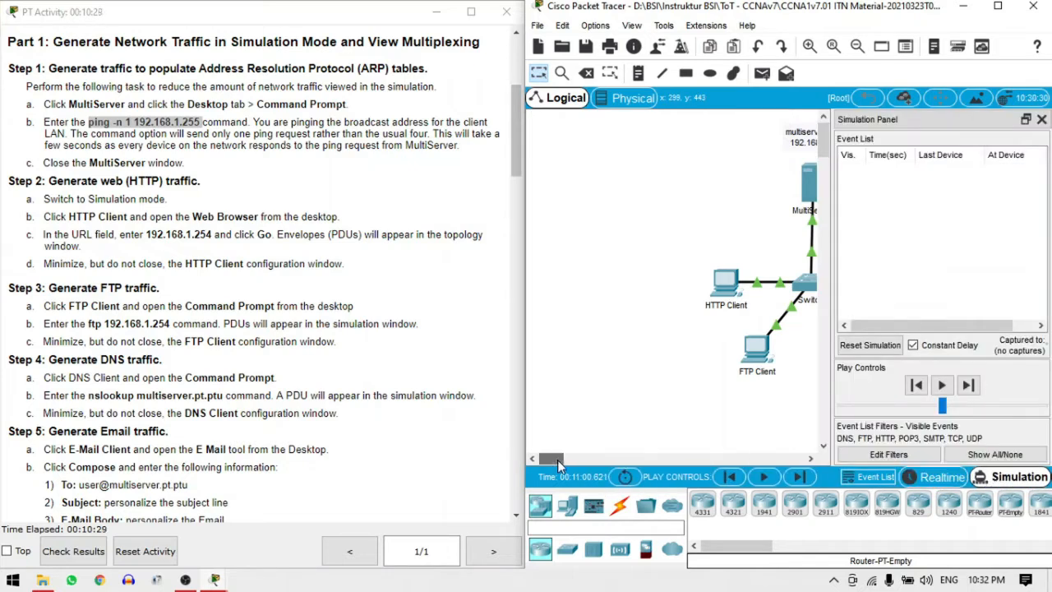
left_click_drag(562, 460, 569, 462)
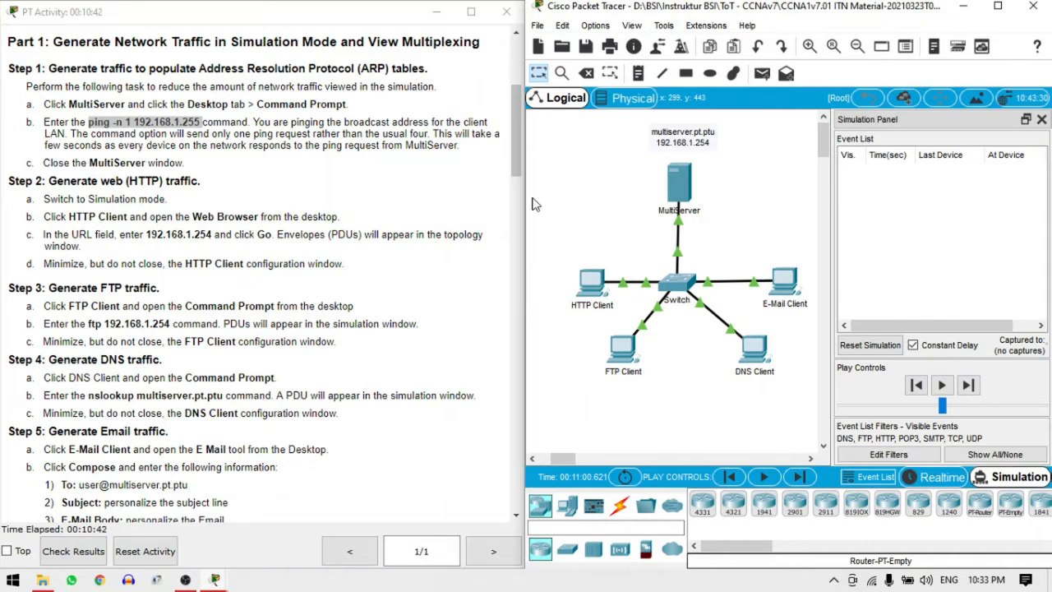
left_click(593, 284)
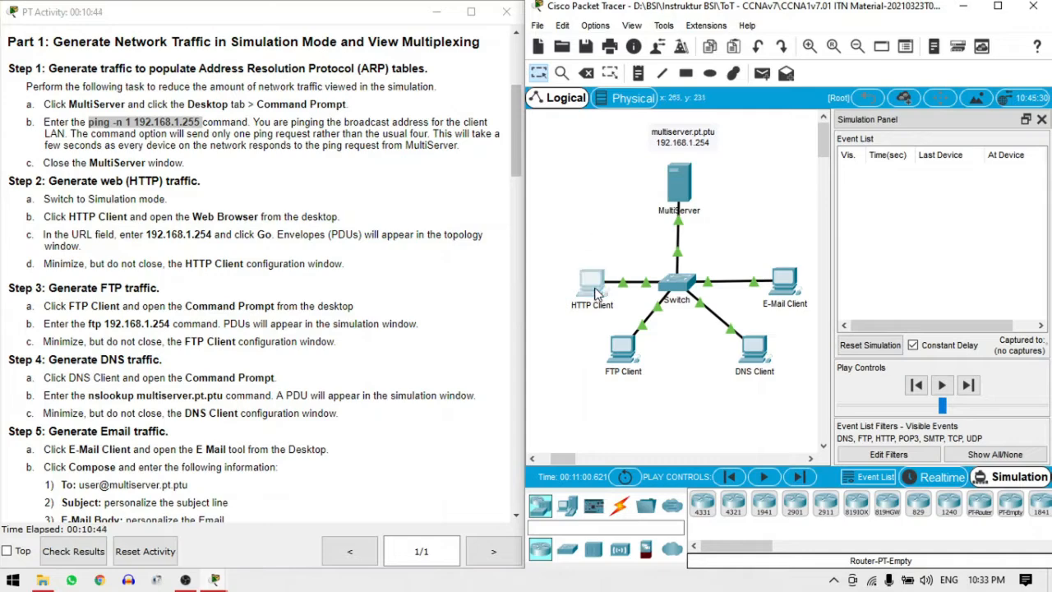
left_click_drag(484, 87, 554, 117)
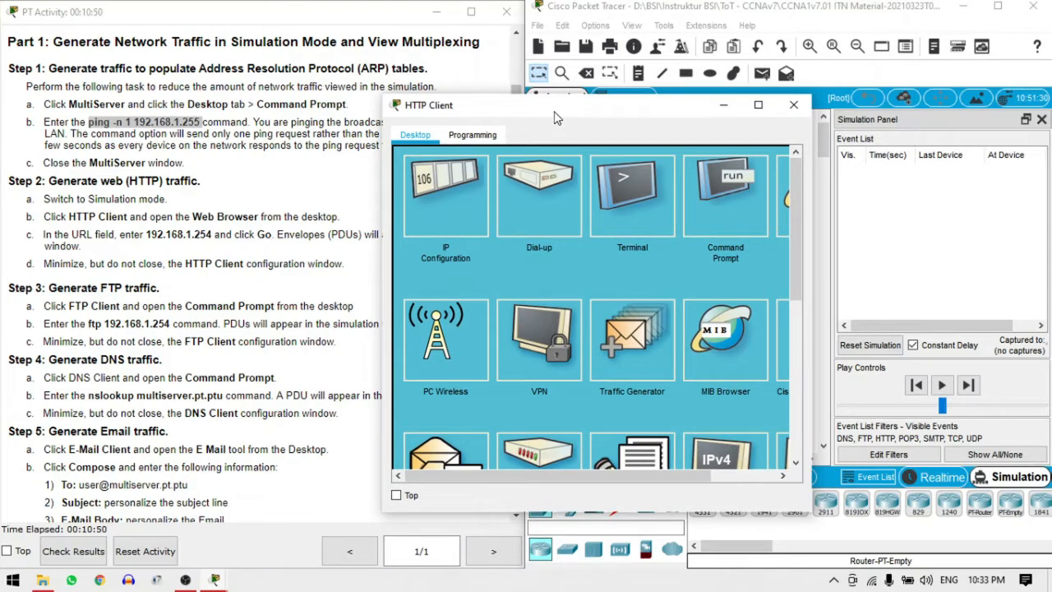
left_click_drag(559, 484, 625, 485)
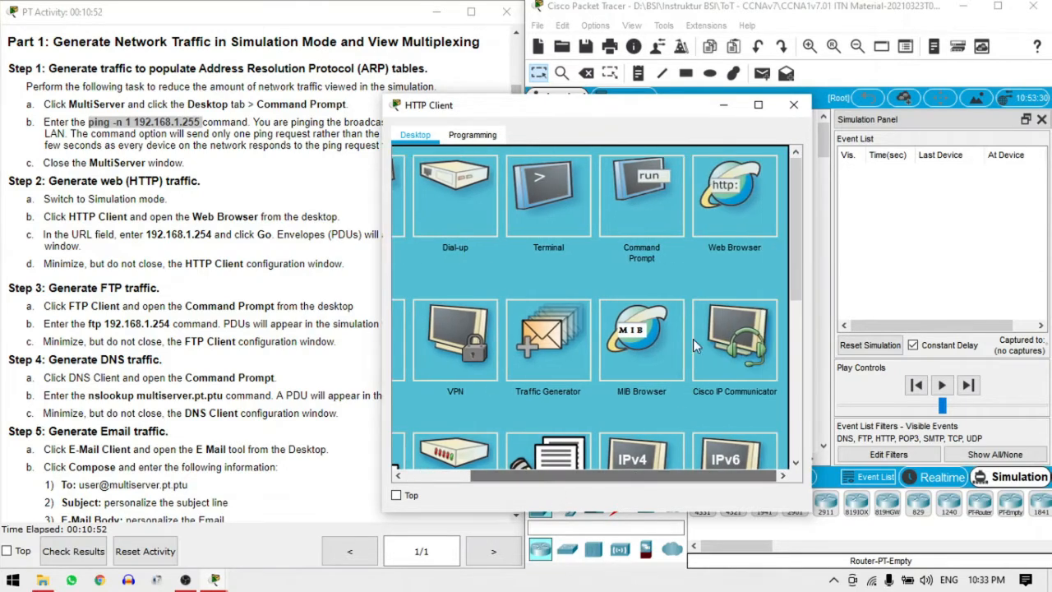
left_click(715, 191)
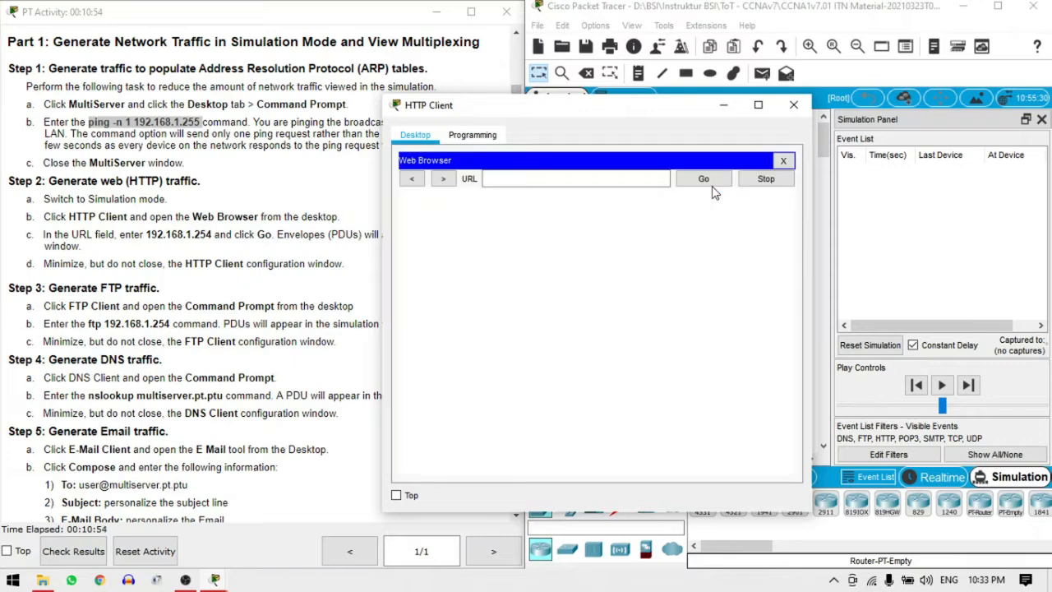
left_click_drag(535, 110, 663, 100)
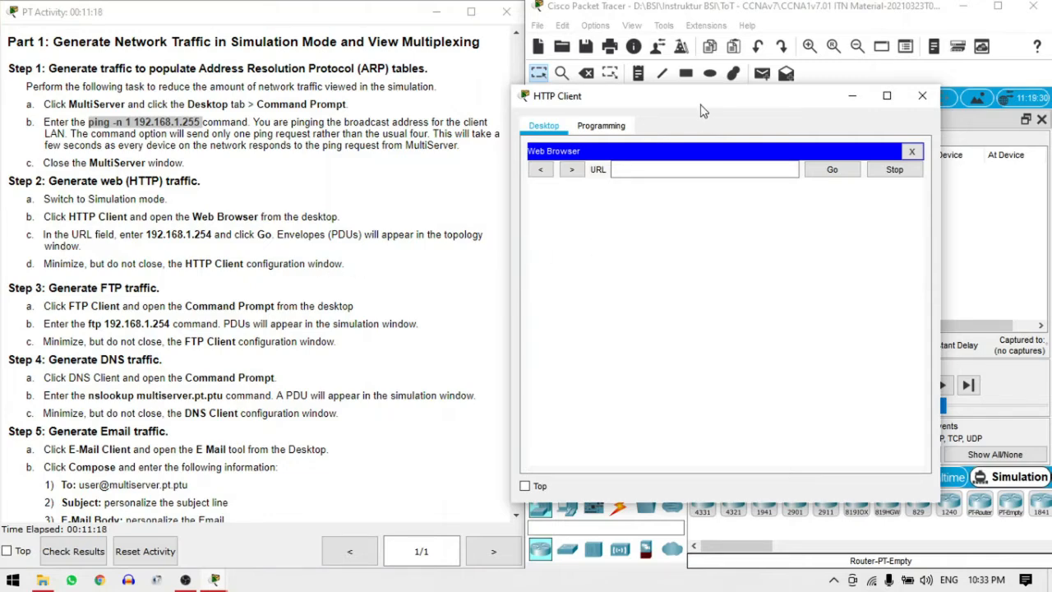
left_click_drag(685, 103, 283, 134)
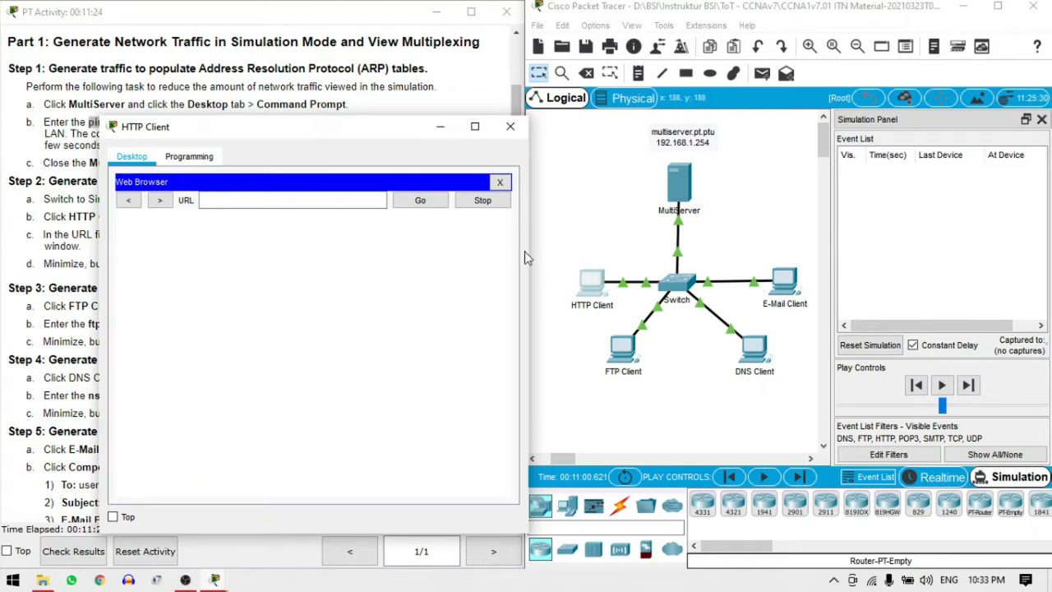
left_click_drag(312, 129, 628, 129)
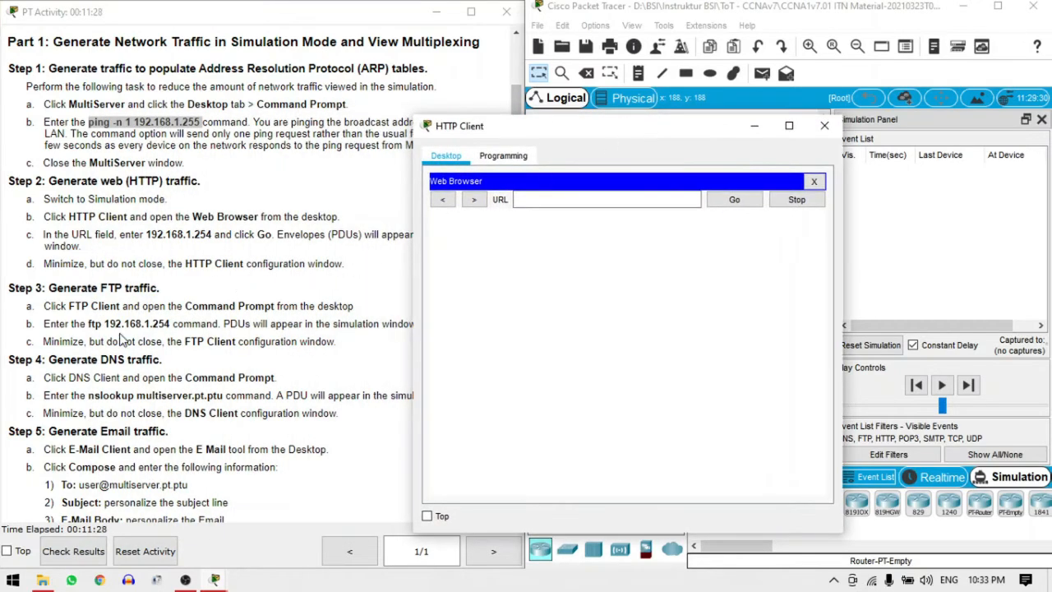
Step: Copy the address 192.168.1.254 from the activity instructions and request it in the HTTP Client's Web Browser
left_click(148, 235)
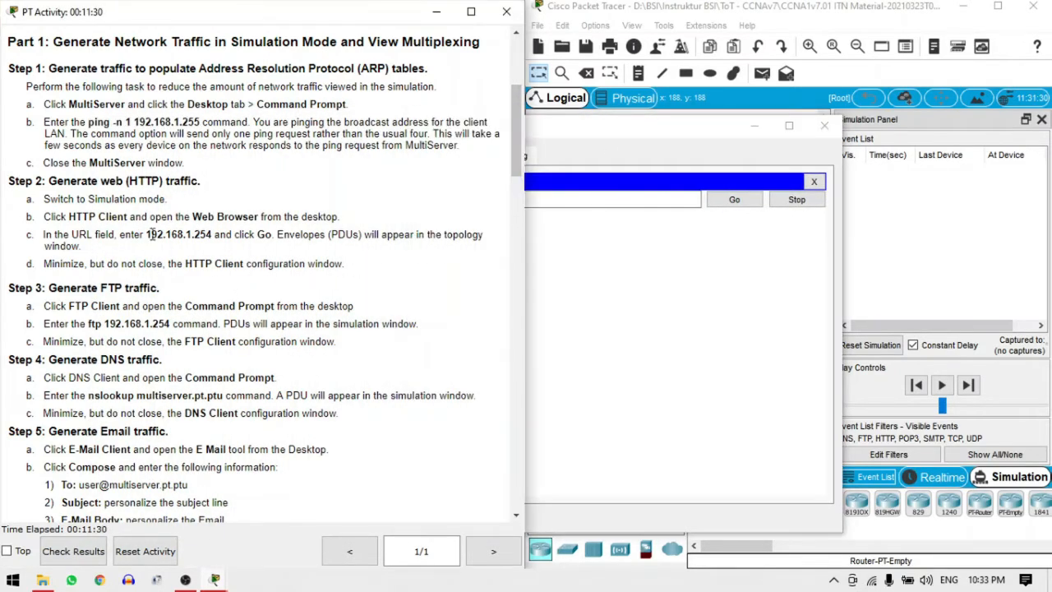
left_click_drag(148, 234, 216, 234)
key("ctrl+c")
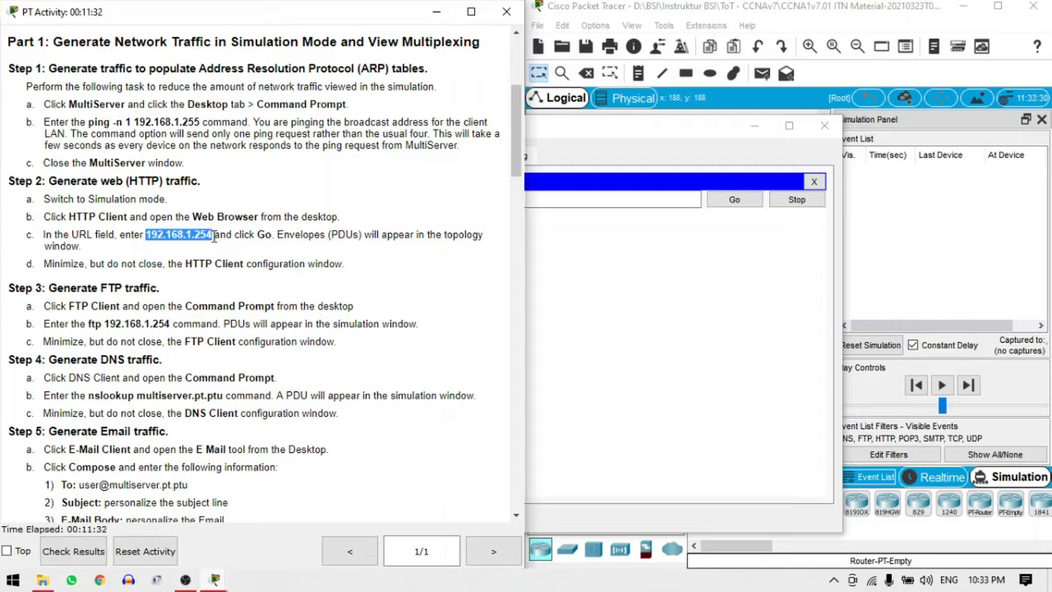
left_click(548, 238)
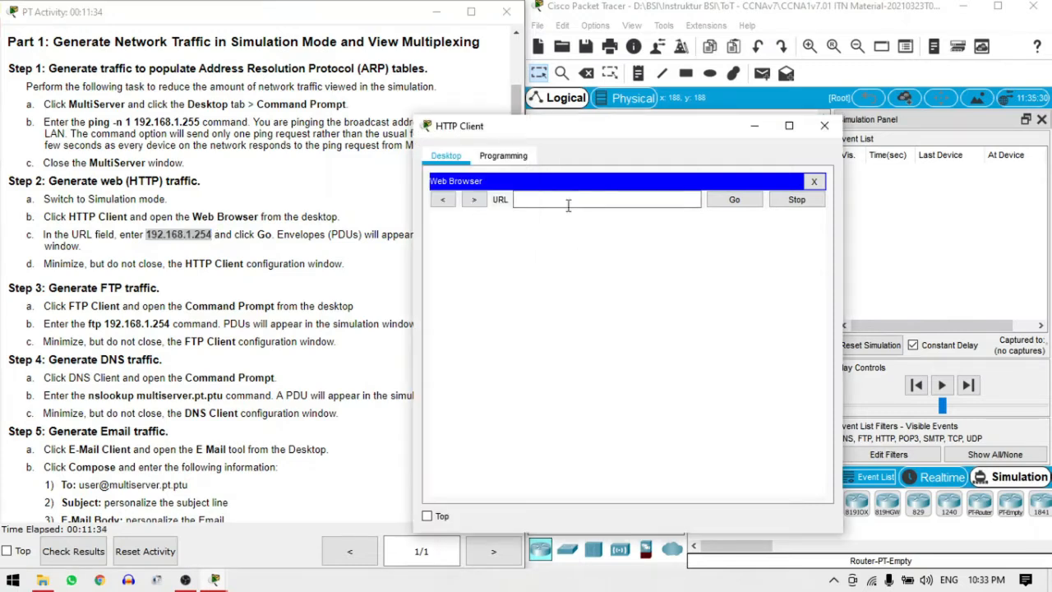
left_click(569, 199)
key("ctrl+v")
left_click(730, 210)
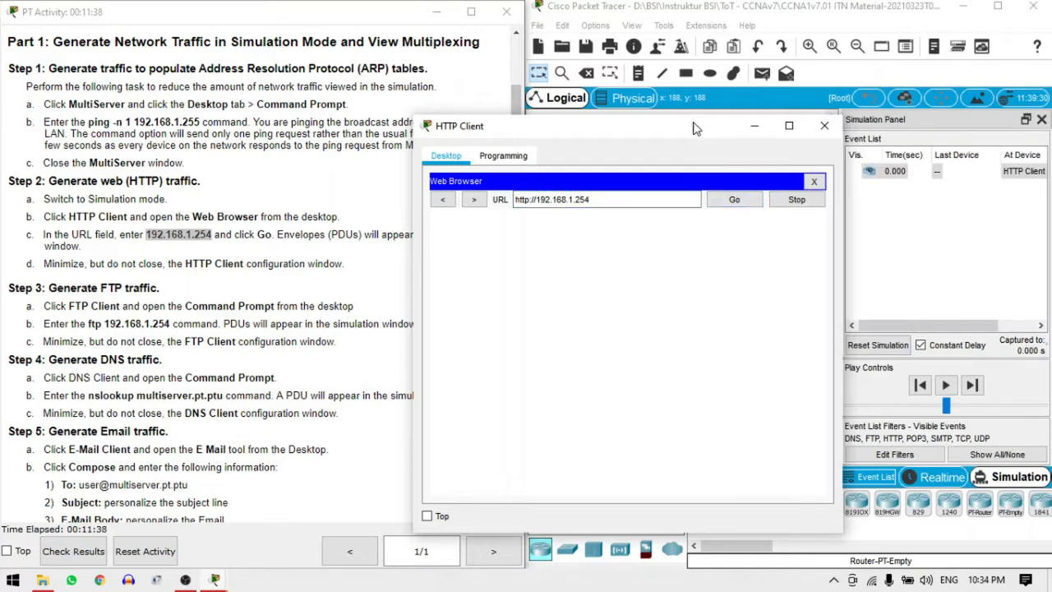
Step: Inspect the HTTP Client's envelope in the topology, and minimize the HTTP Client window without closing it
left_click_drag(692, 128, 327, 118)
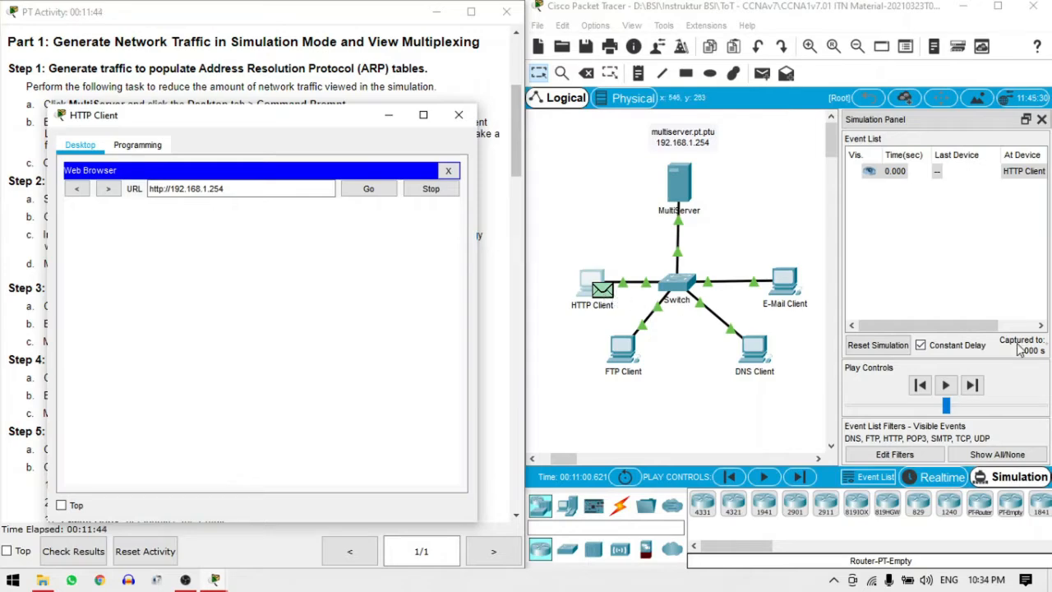
left_click_drag(264, 127, 667, 115)
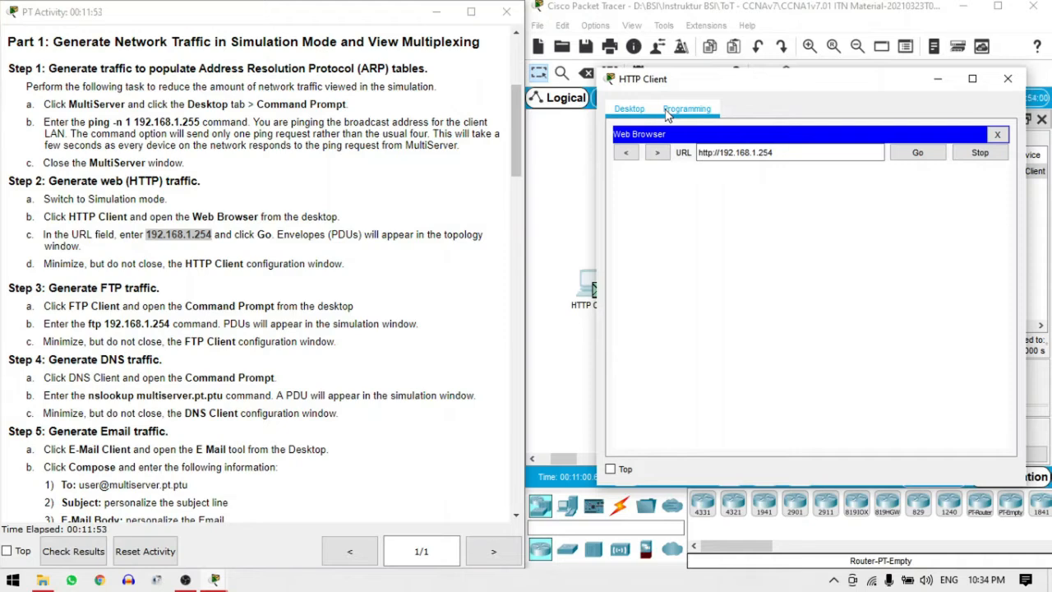
left_click_drag(848, 88, 735, 93)
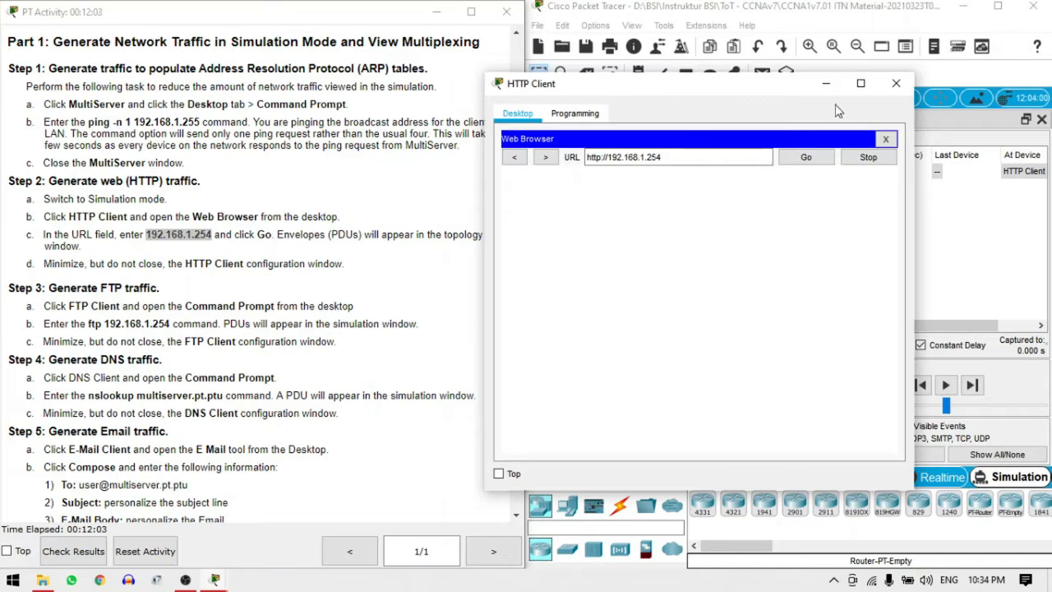
left_click(822, 84)
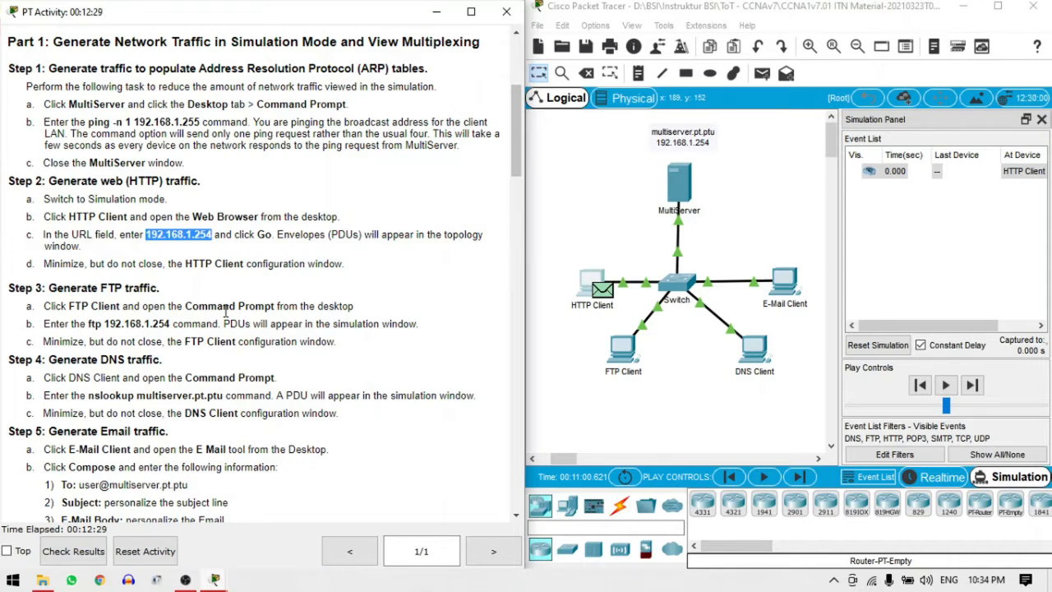
left_click(624, 362)
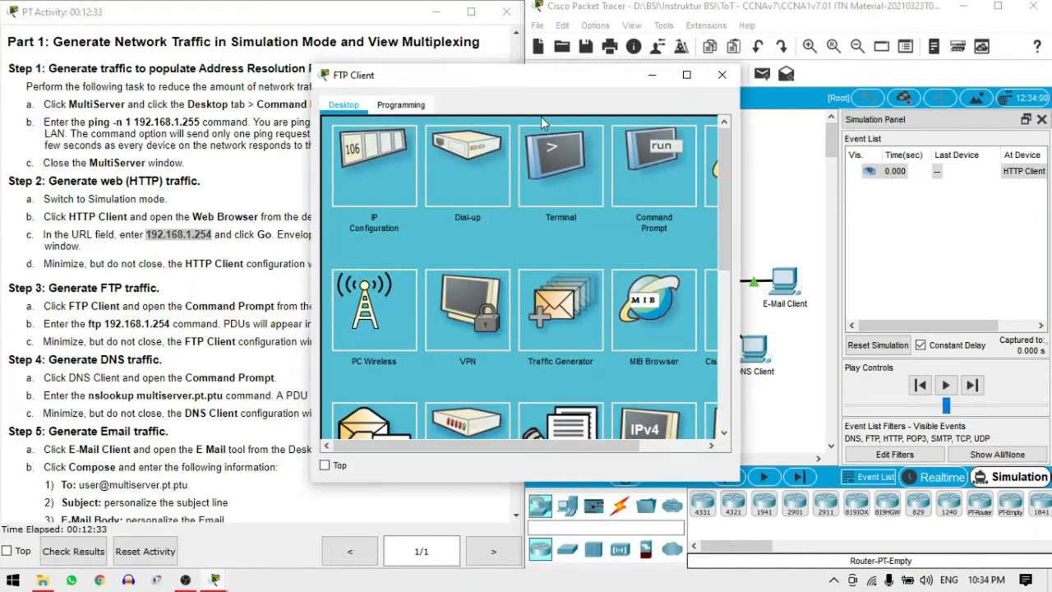
left_click_drag(485, 82, 577, 74)
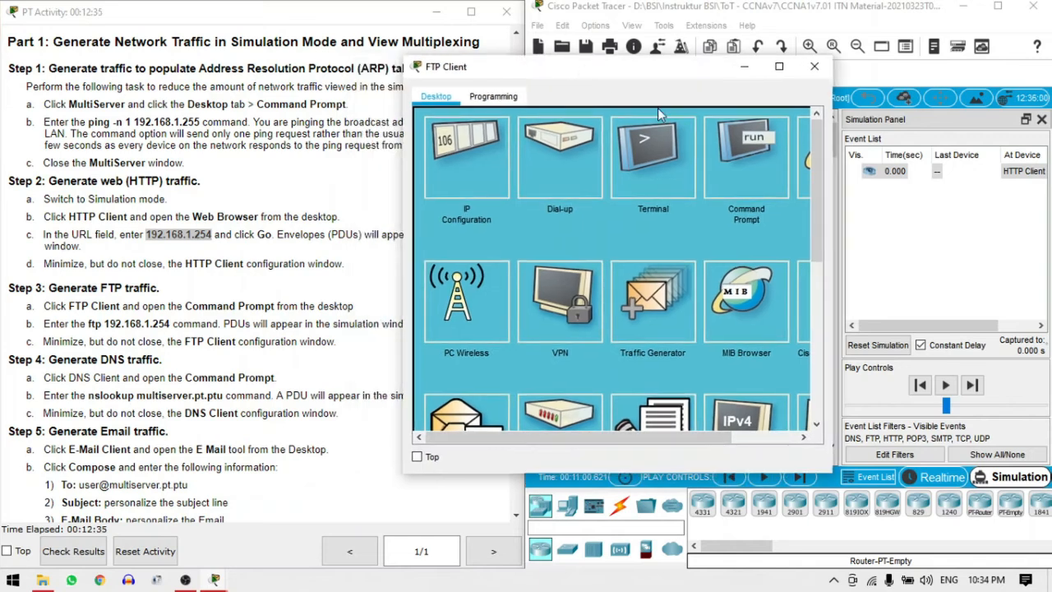
left_click(749, 161)
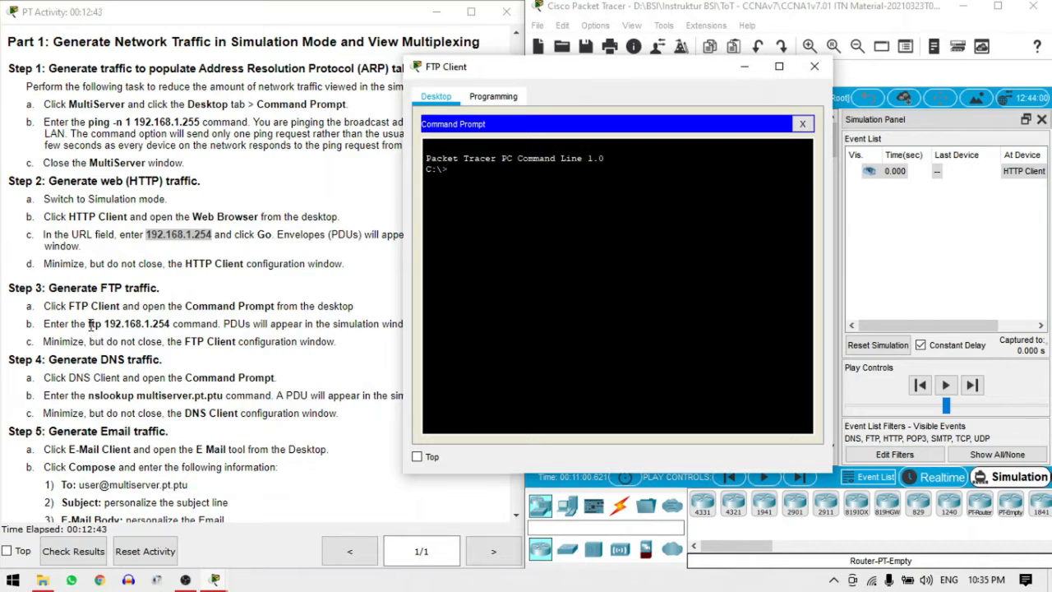
Step: Copy the command ftp 192.168.1.254 from the instructions, run it in the FTP Client's Command Prompt, and minimize the FTP Client window without closing it
left_click_drag(90, 324, 174, 324)
key("ctrl+c")
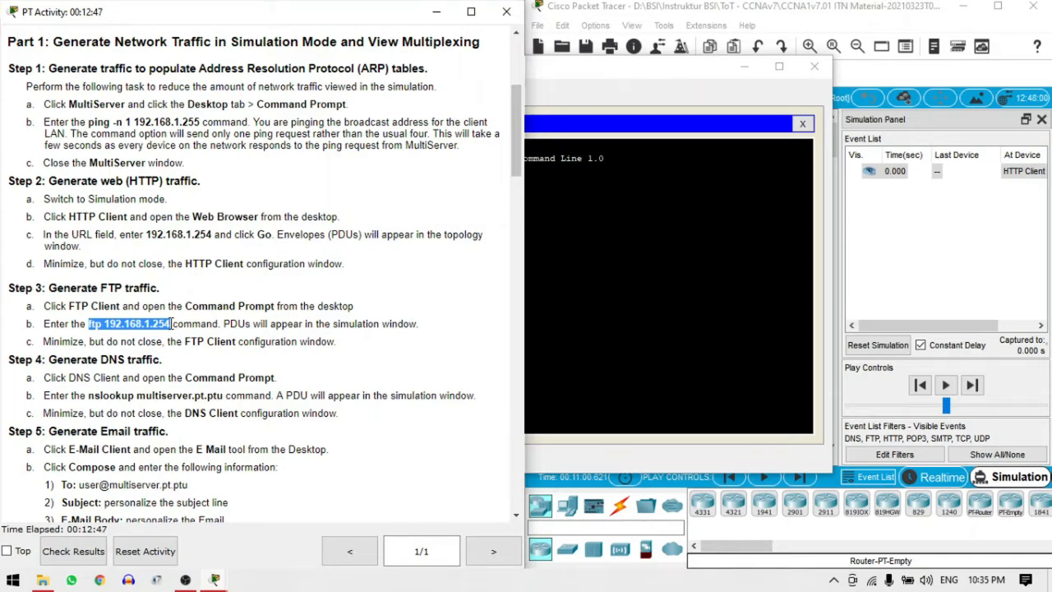
left_click(618, 92)
left_click_drag(608, 72, 302, 94)
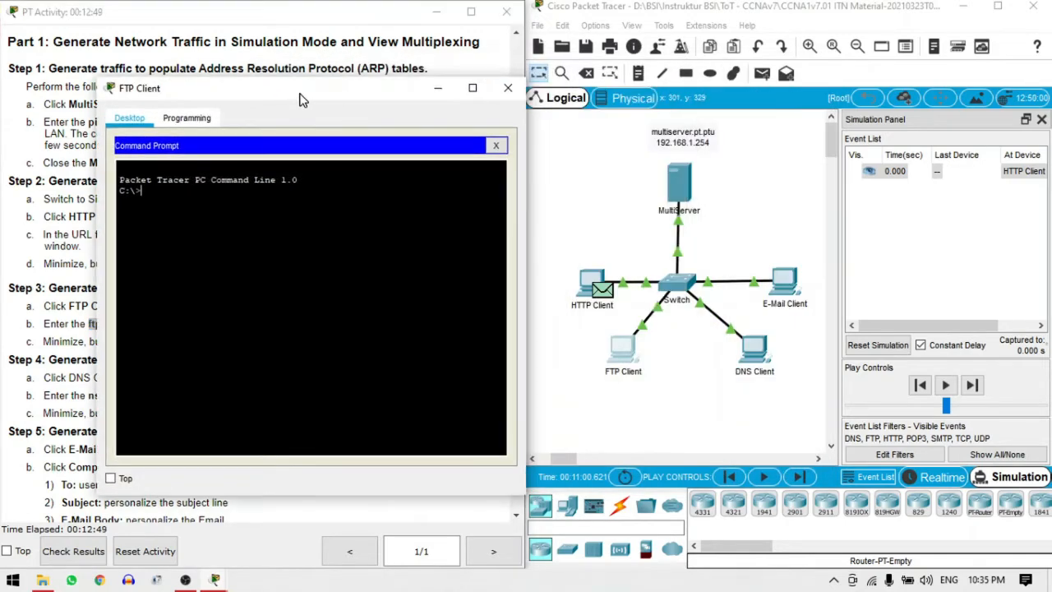
right_click(208, 208)
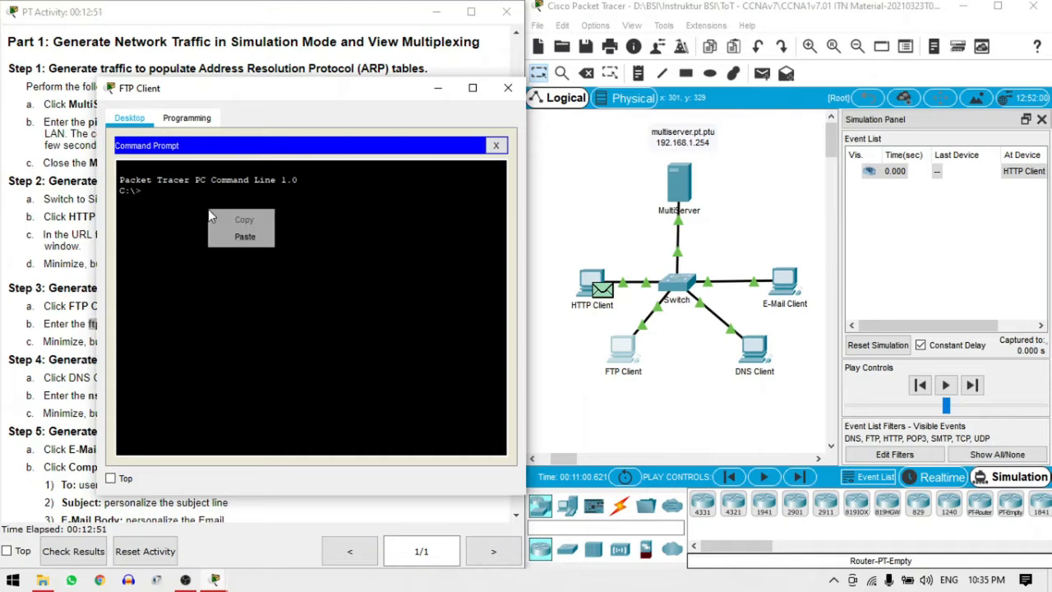
left_click(217, 238)
left_click_drag(230, 103, 216, 75)
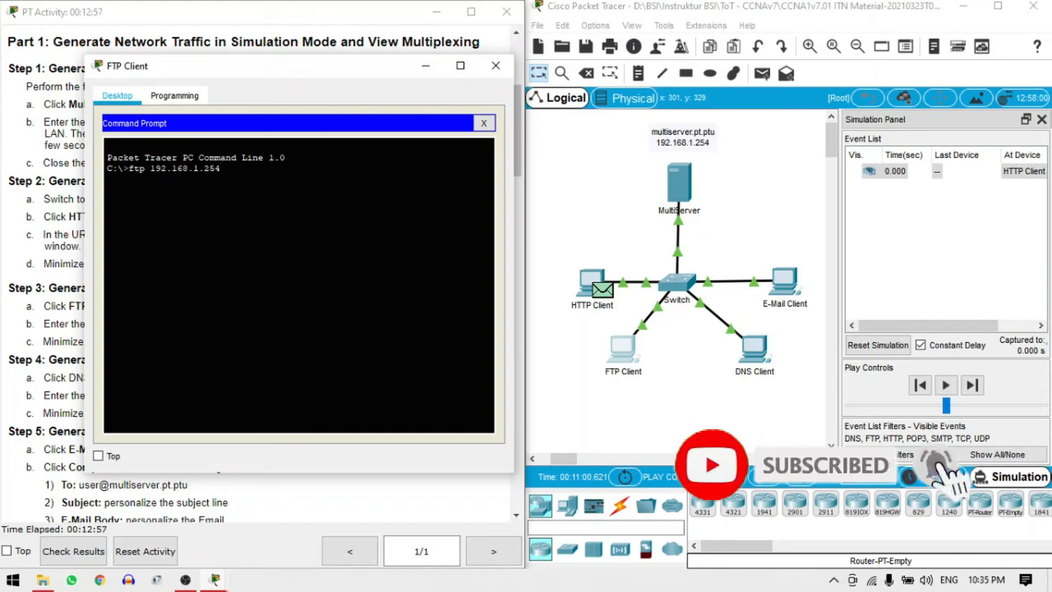
key("Return")
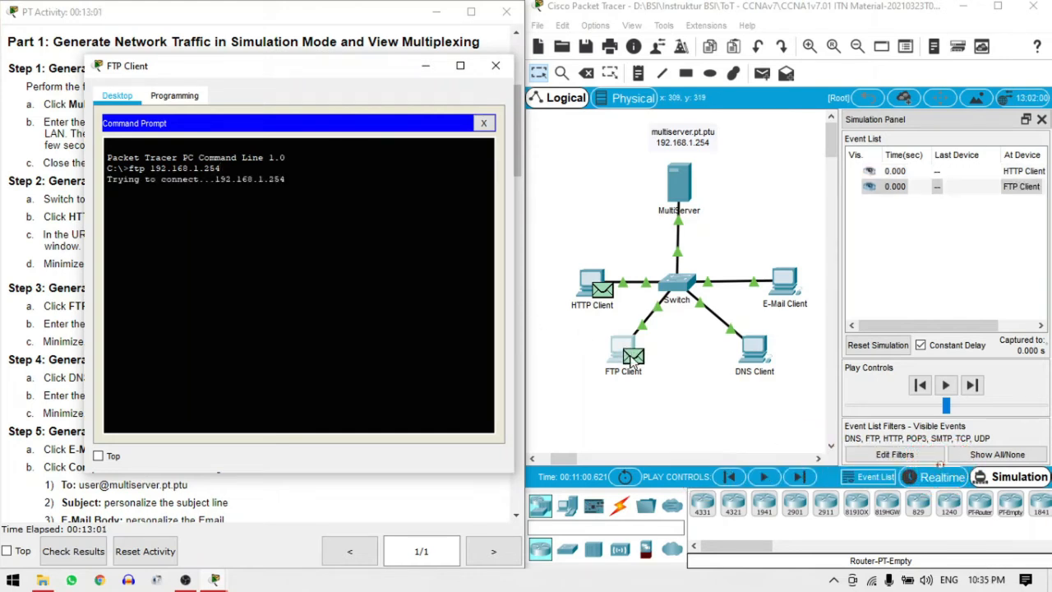
left_click_drag(334, 76, 635, 72)
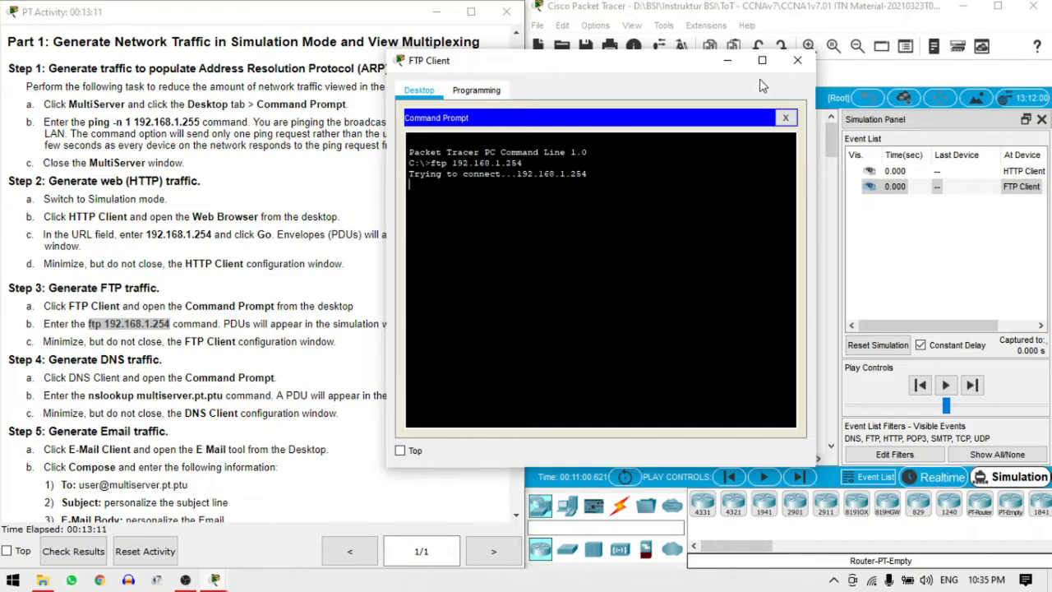
left_click(727, 60)
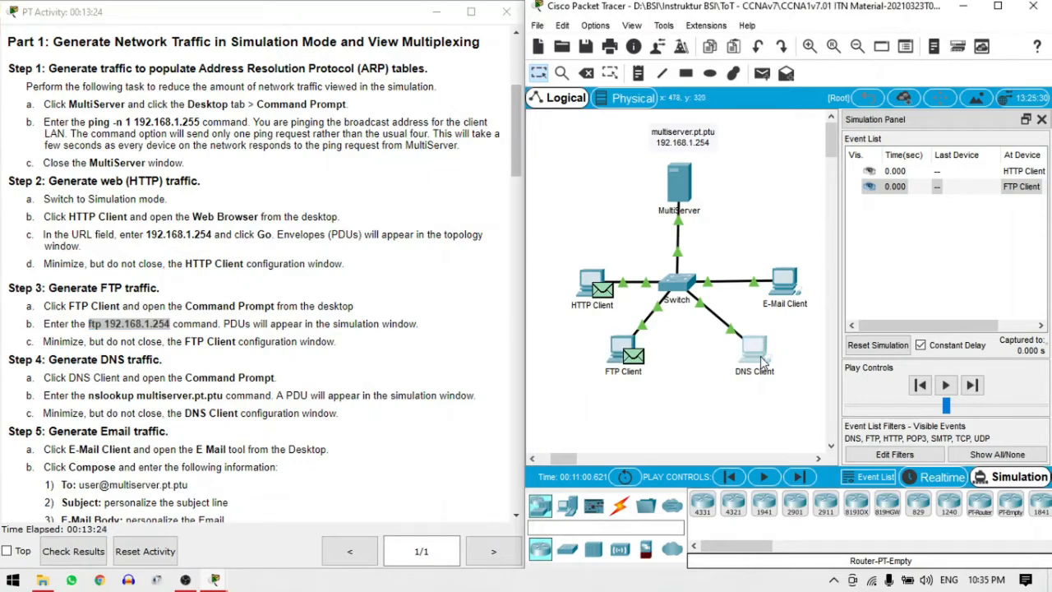
left_click(760, 355)
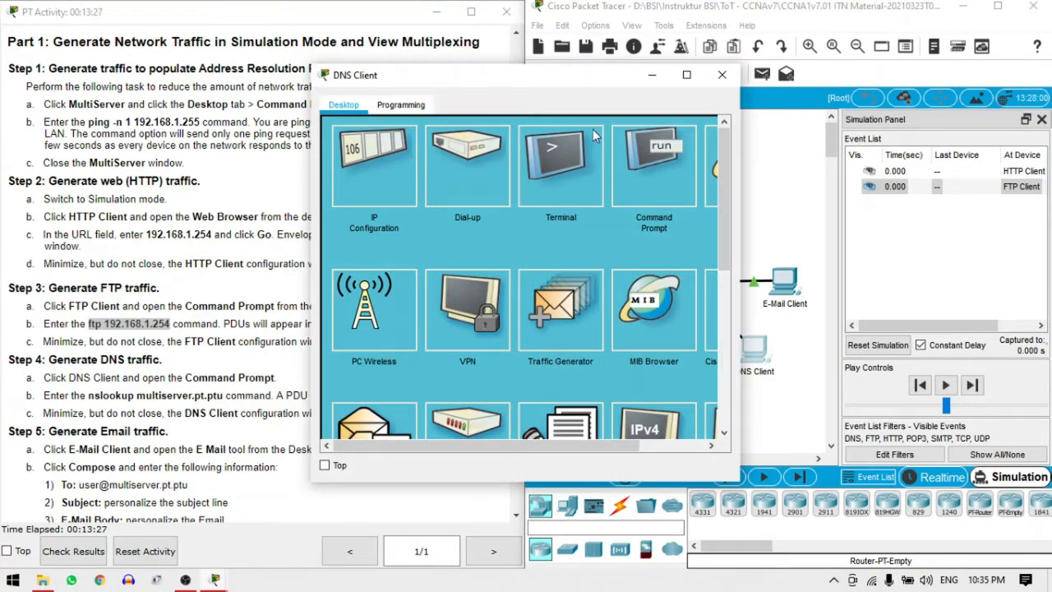
left_click(655, 170)
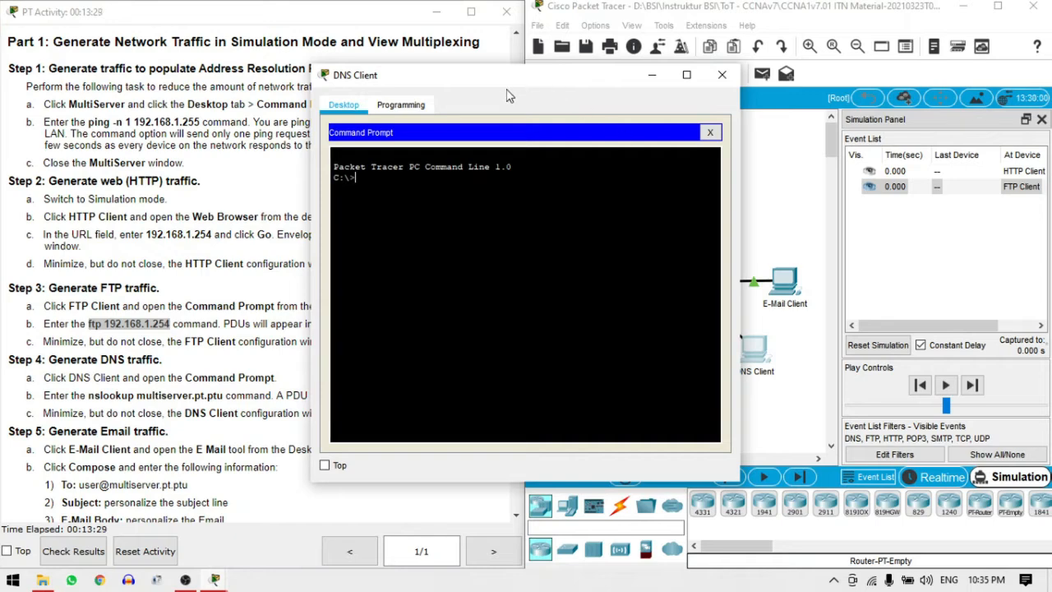
left_click_drag(505, 81, 617, 74)
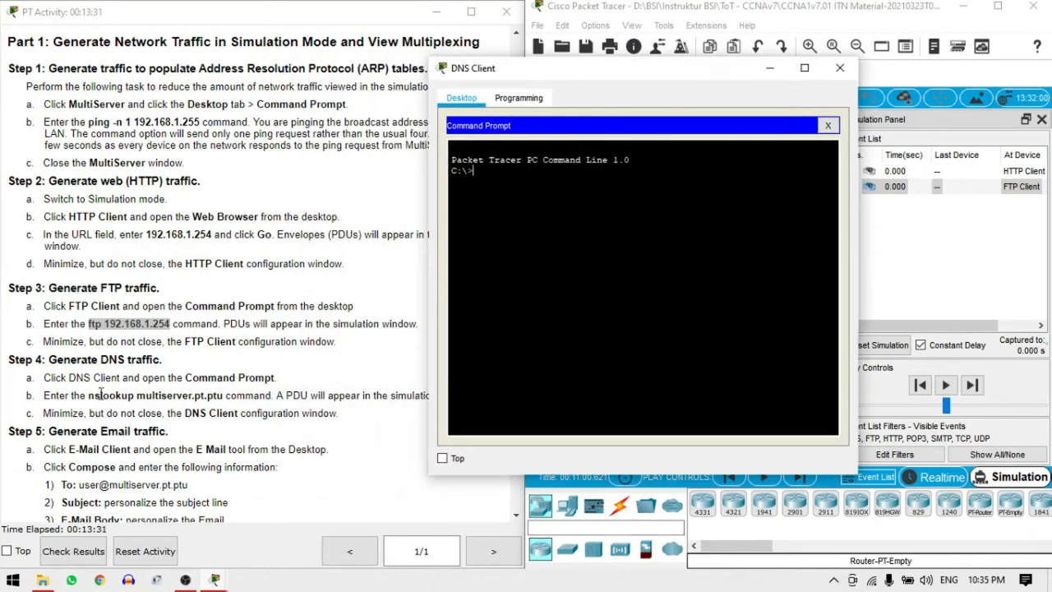
Step: Run nslookup multiserver.pt.ptu, copied from the instructions, in the DNS Client's Command Prompt, and minimize the DNS Client window without closing it
left_click_drag(95, 396, 226, 394)
key("ctrl+c")
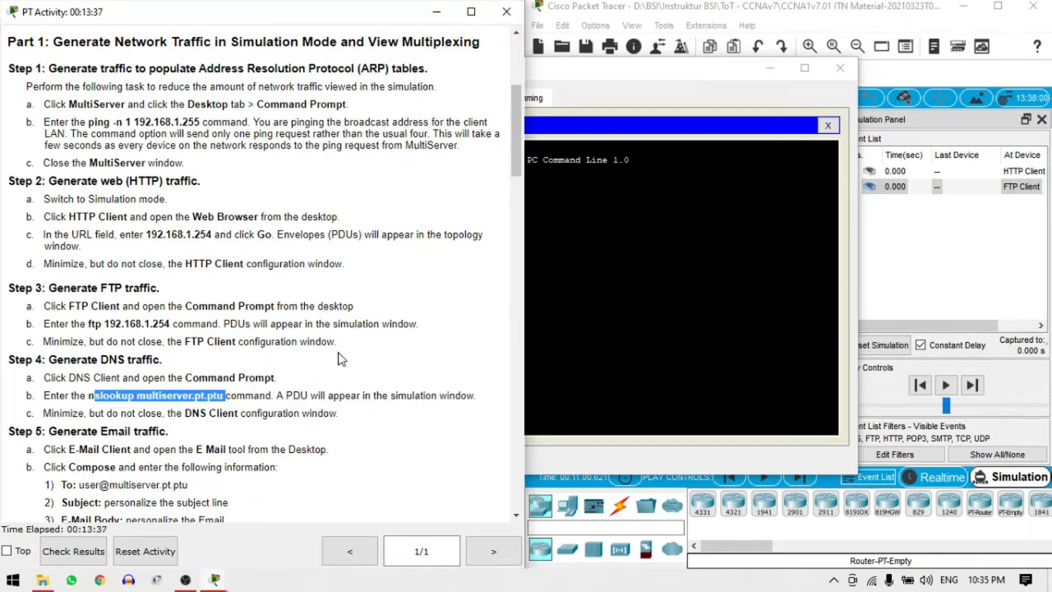
left_click(530, 198)
right_click(530, 197)
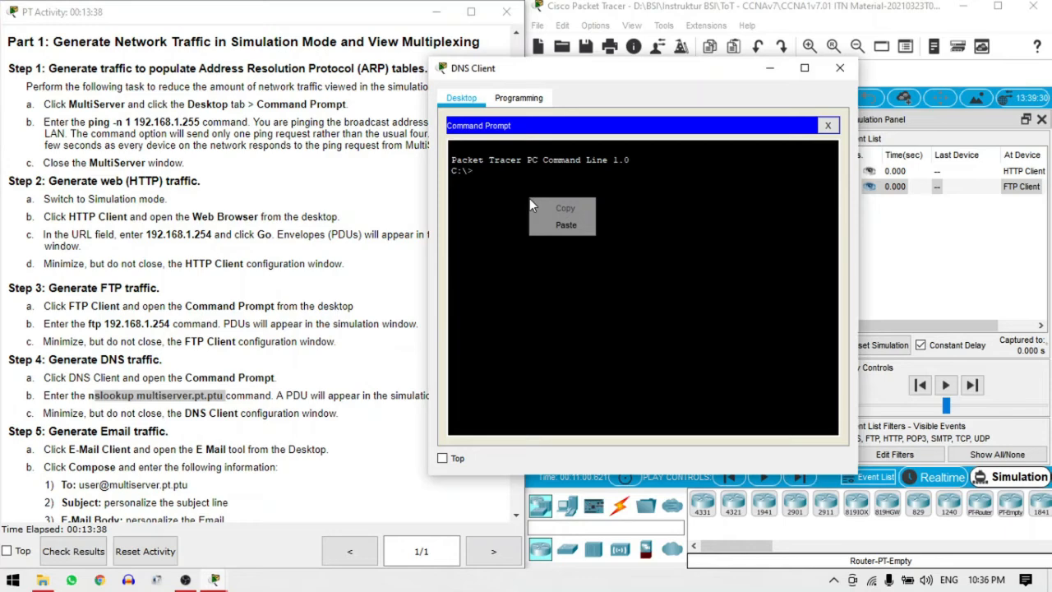
left_click(585, 229)
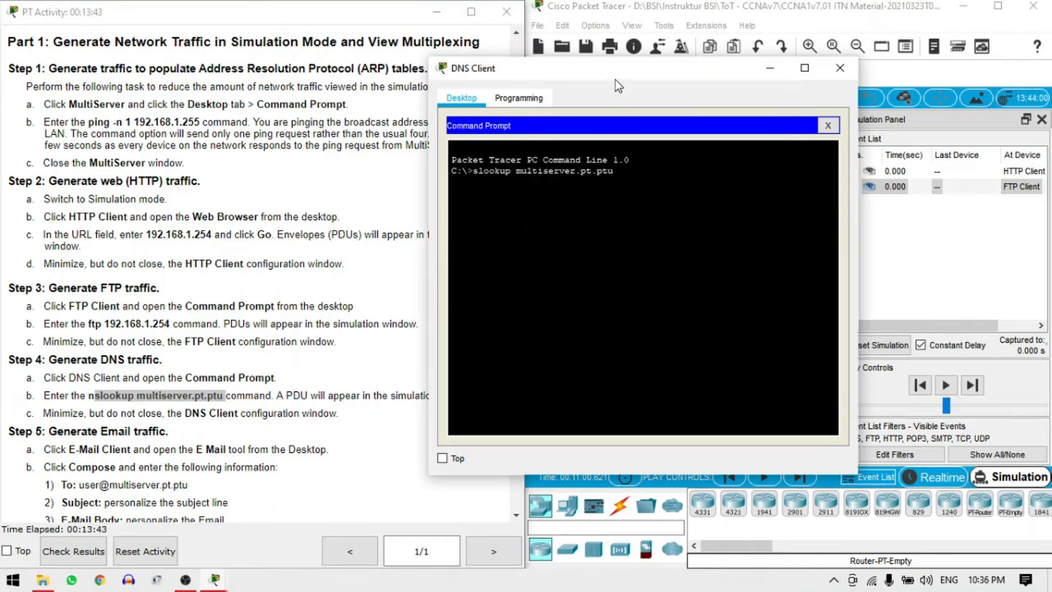
left_click_drag(613, 72, 561, 80)
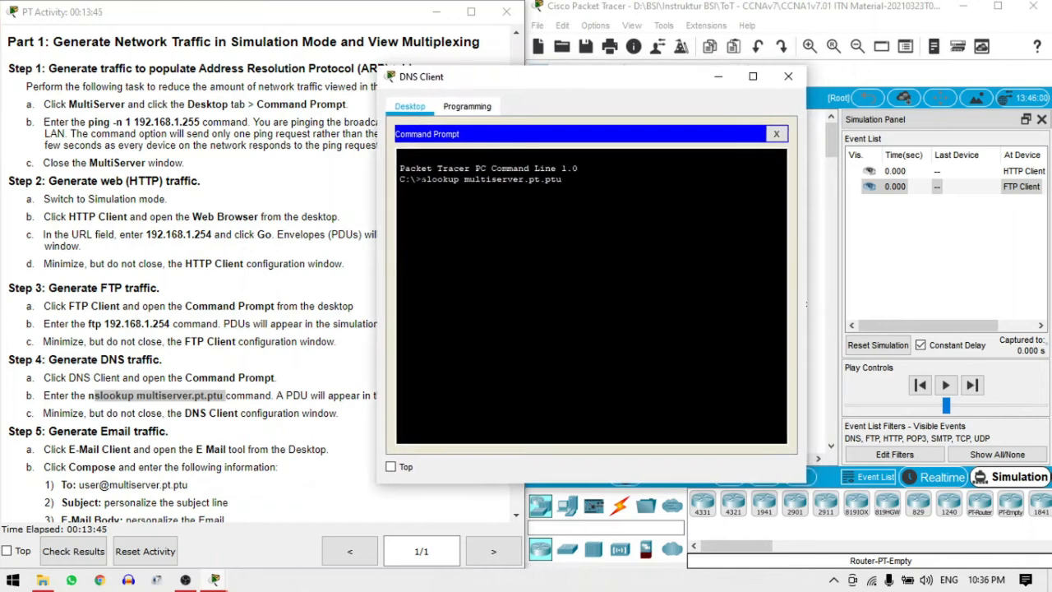
type("n")
type("n")
left_click_drag(532, 80, 374, 54)
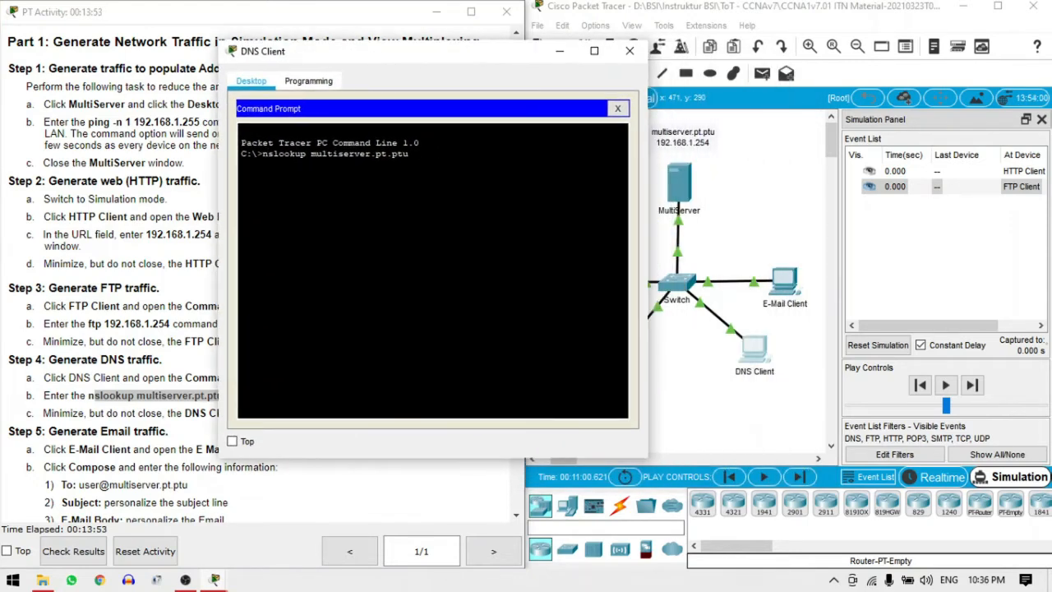
key("Return")
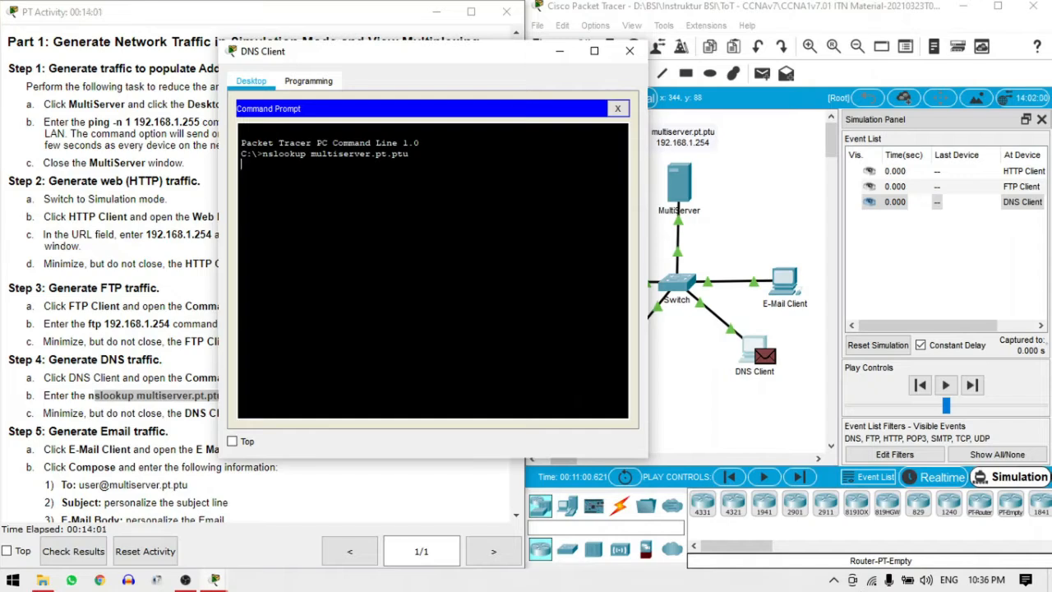
left_click(560, 51)
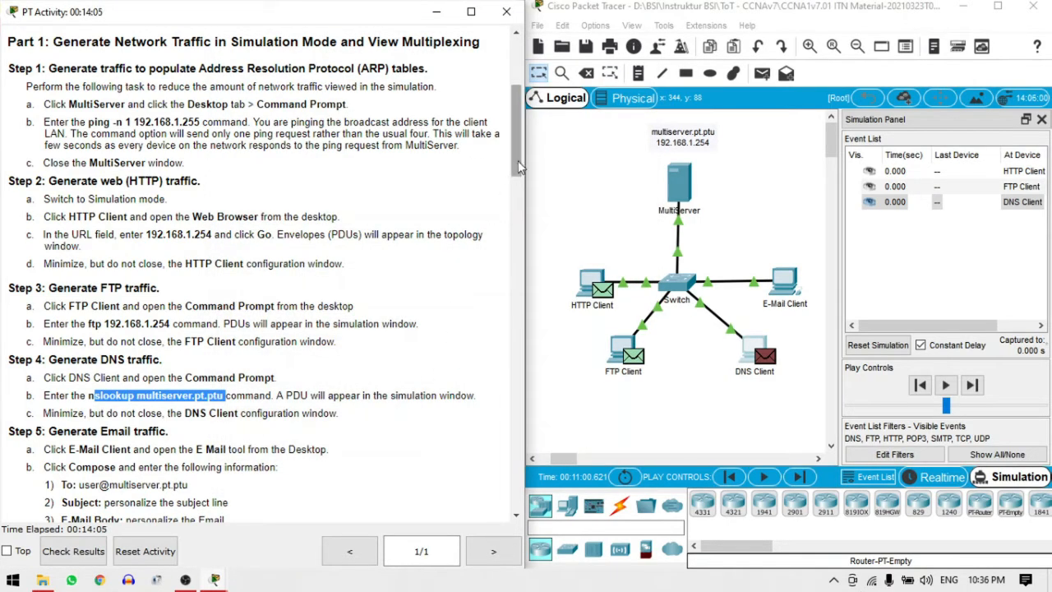
left_click_drag(517, 160, 523, 207)
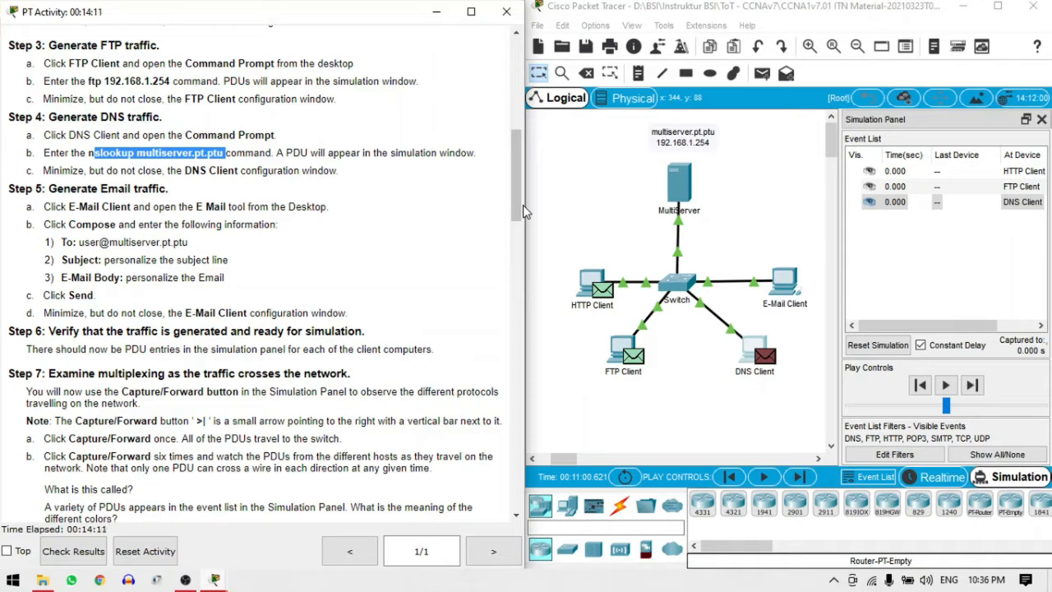
left_click(785, 284)
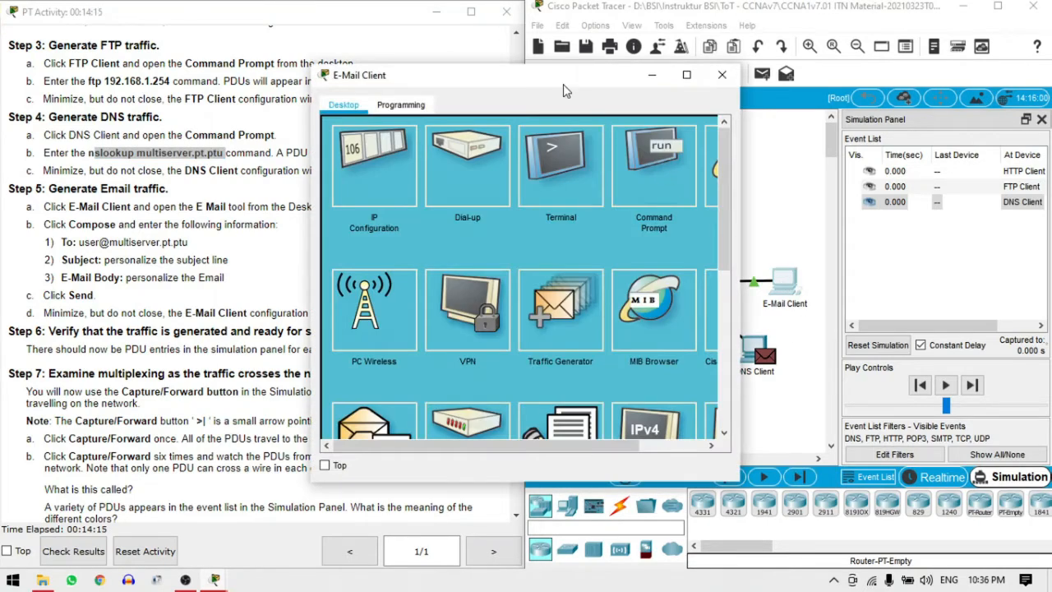
left_click_drag(567, 90, 650, 92)
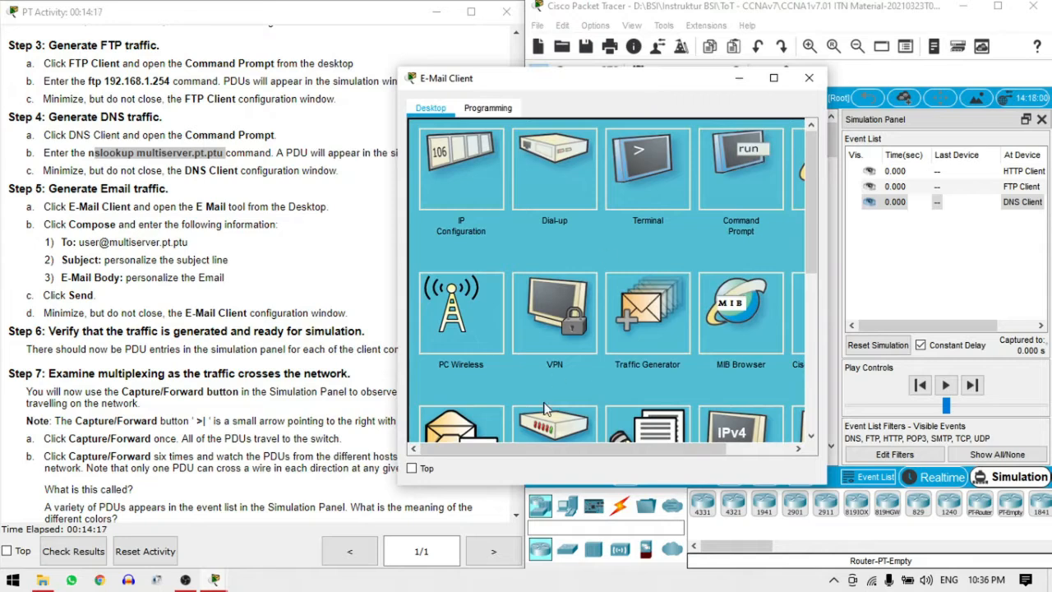
mouse_move(493, 451)
left_mouse_down()
mouse_move(559, 454)
mouse_move(493, 452)
left_mouse_up()
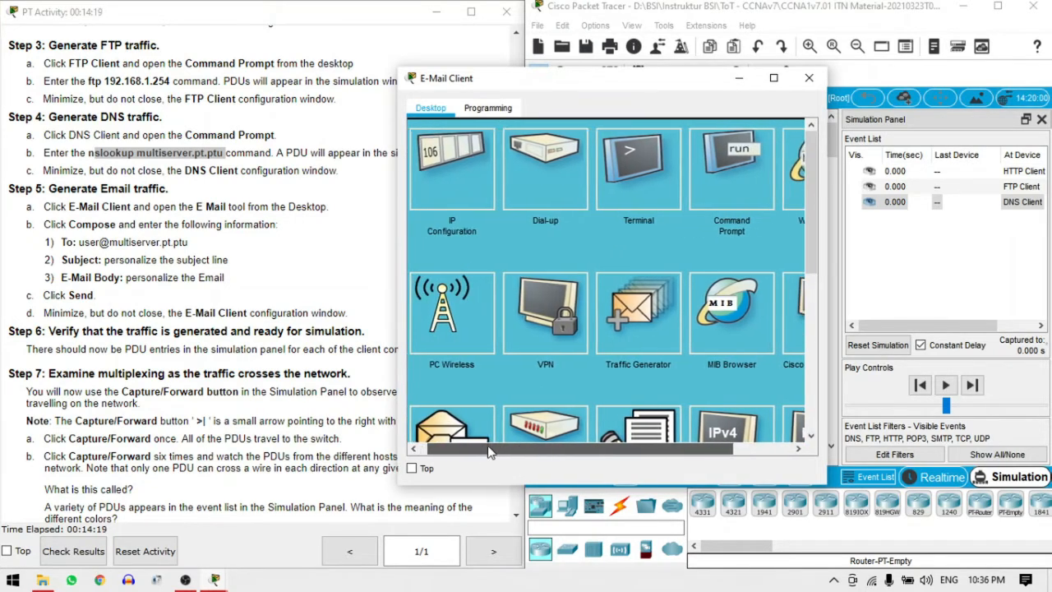
left_click_drag(814, 222, 814, 288)
left_click(473, 309)
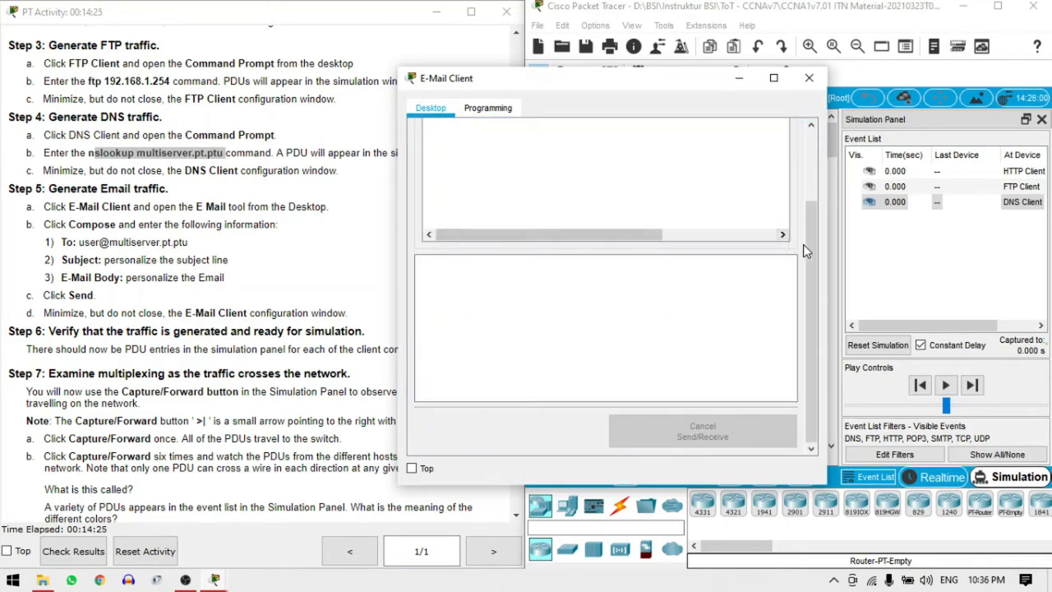
left_click_drag(814, 232, 826, 150)
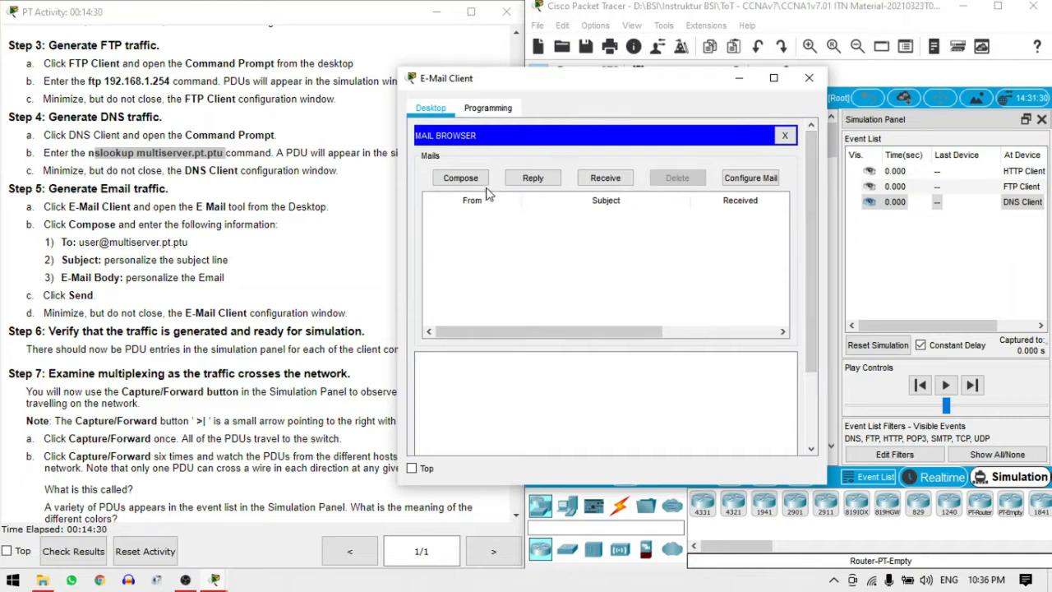
left_click(460, 178)
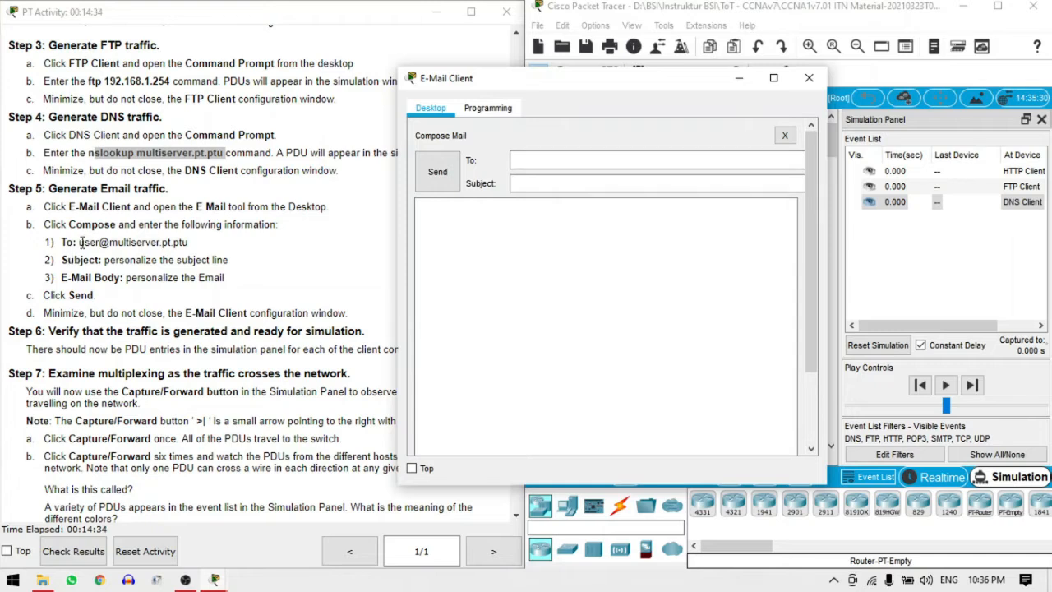
Step: Copy the recipient's e-mail address from the Step 5 instructions into the new message's To field
left_click_drag(80, 242, 189, 250)
key("ctrl+c")
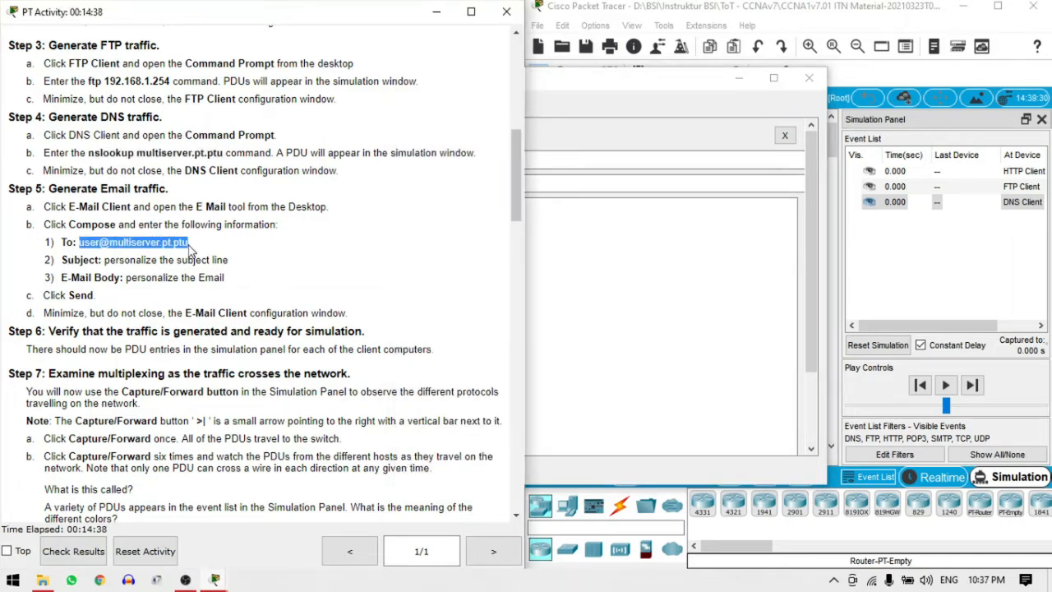
left_click(673, 297)
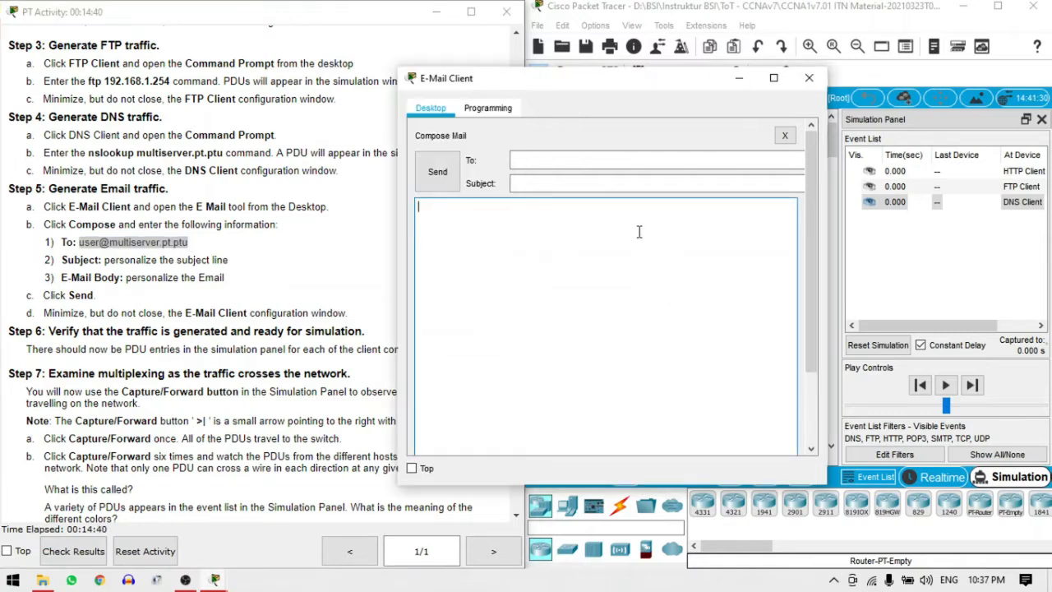
left_click(570, 159)
key("ctrl+v")
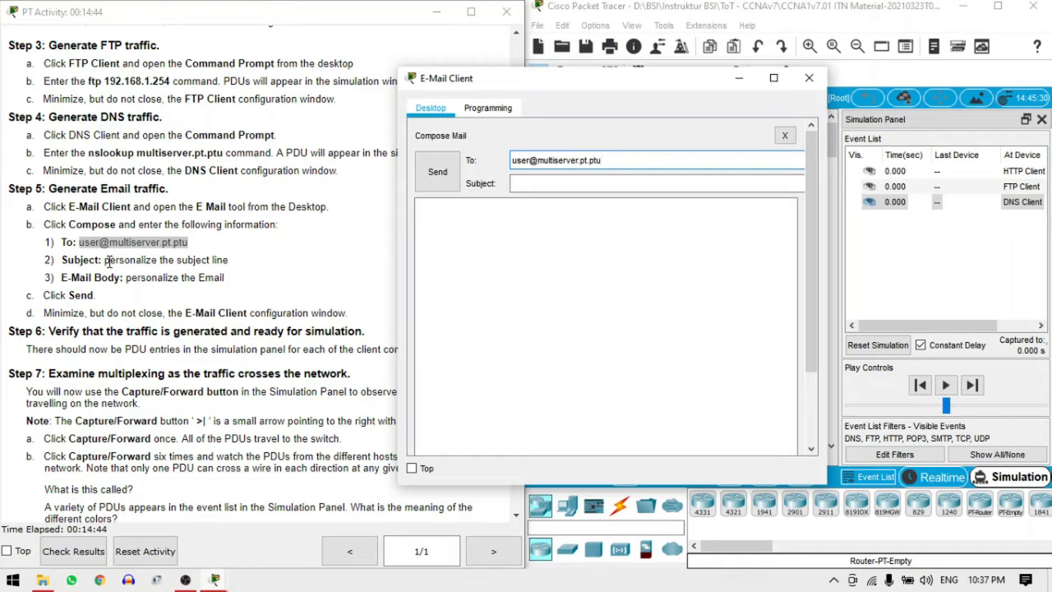
Step: Set the message's subject to "personalize the subject line", copied from the instructions
left_click_drag(106, 261, 238, 268)
key("ctrl+c")
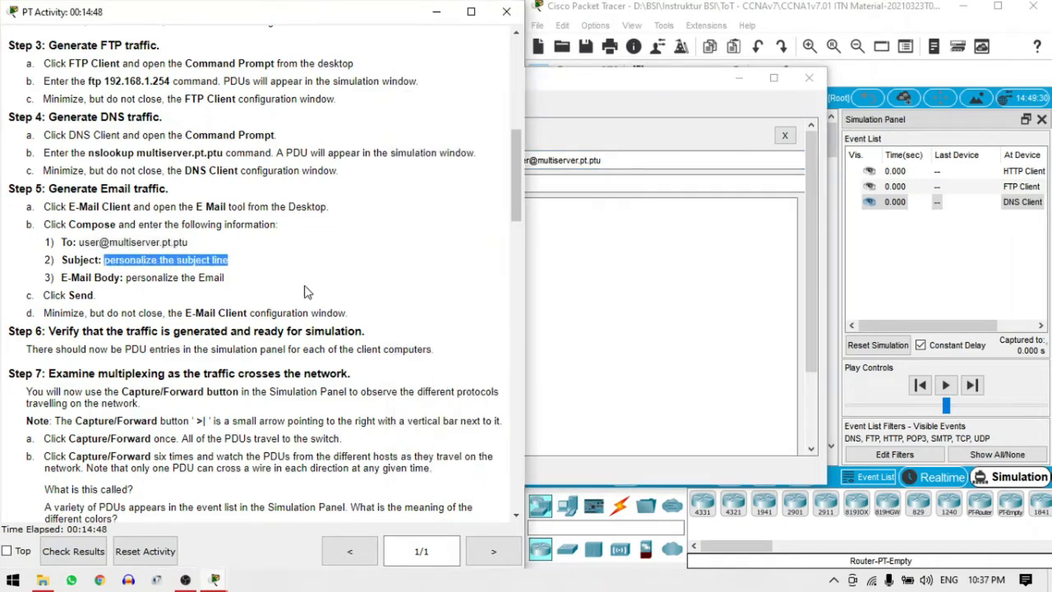
left_click(558, 184)
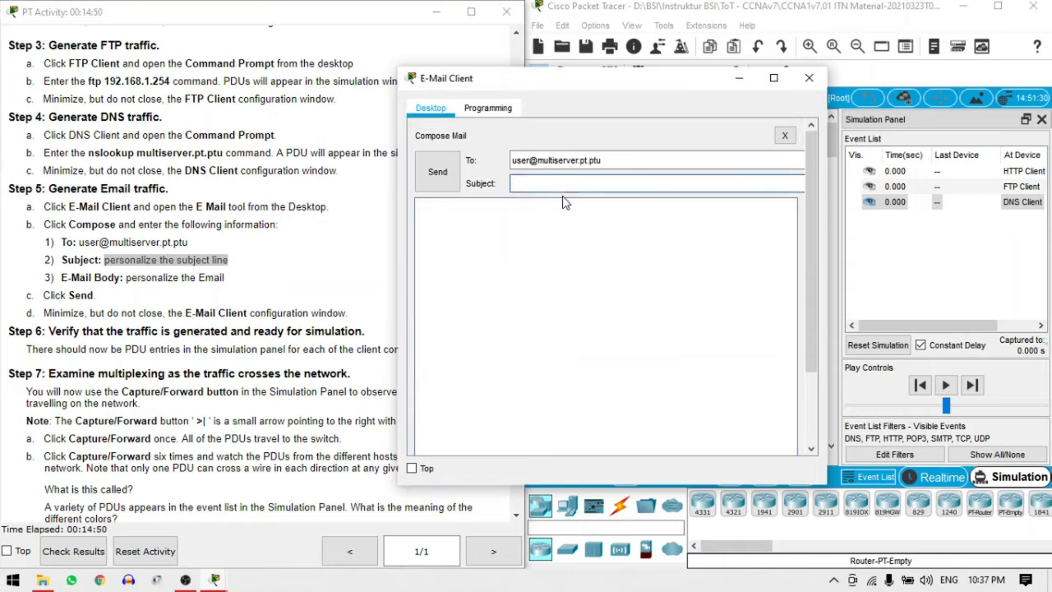
key("ctrl+v")
Step: Fill the message body with "personalize the Email", copied from the instructions
left_click(559, 211)
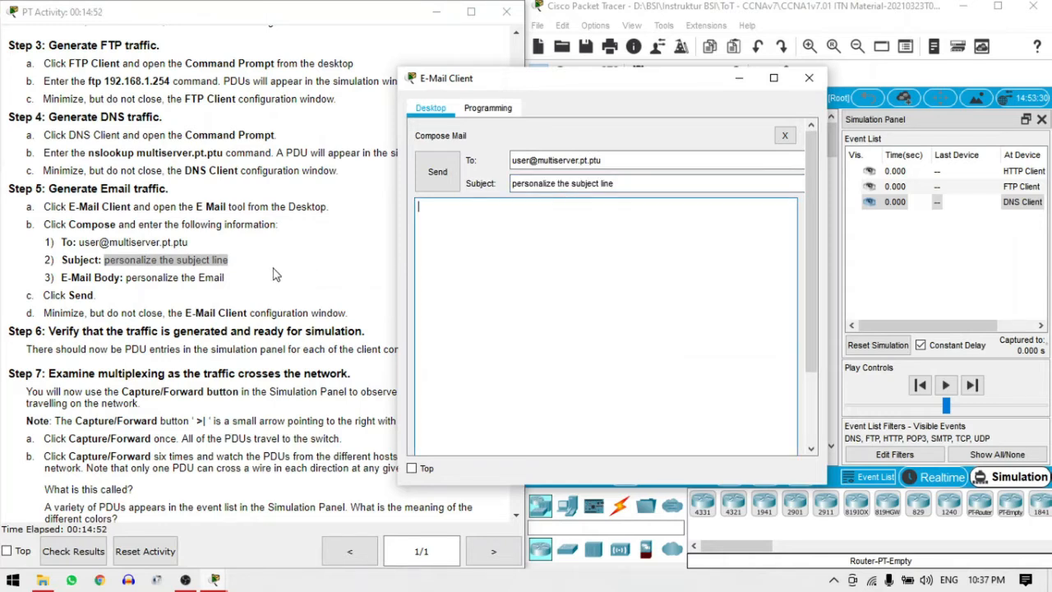
left_click_drag(127, 281, 226, 282)
key("ctrl+c")
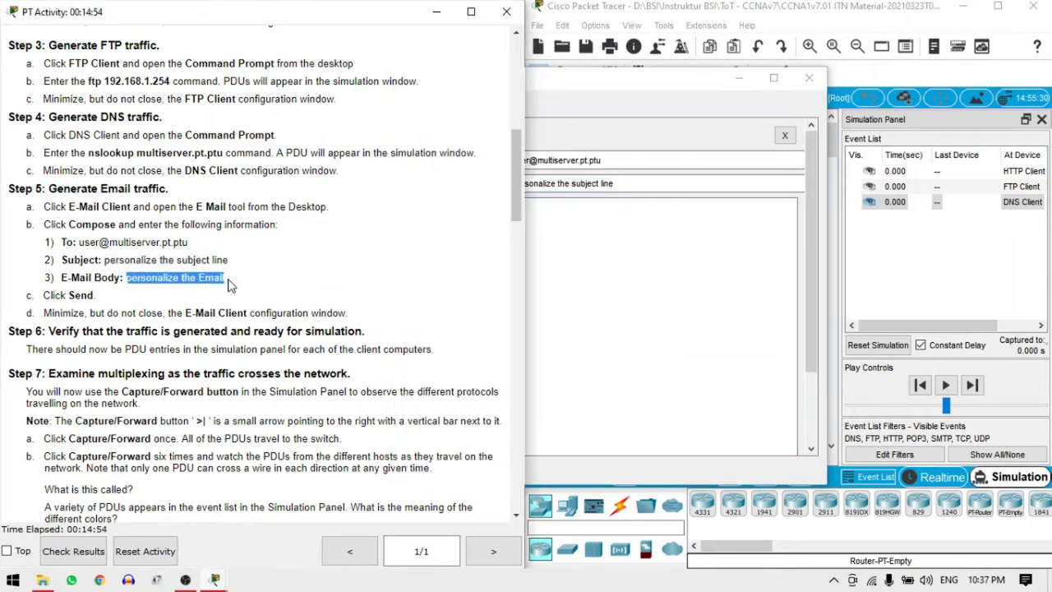
left_click(559, 266)
key("ctrl+v")
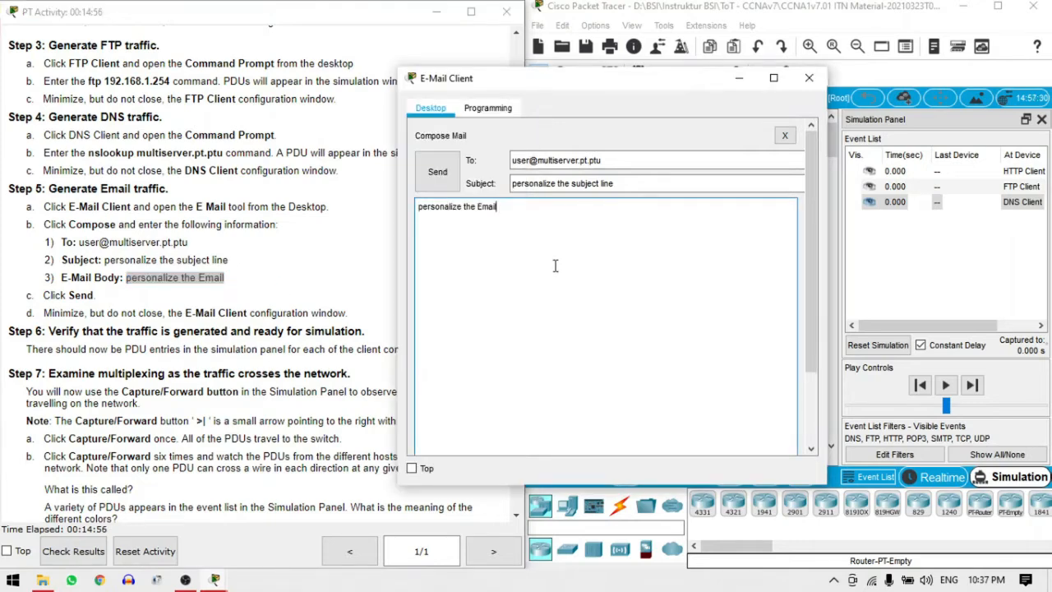
Step: Send the composed email and minimize the E-Mail Client window without closing it
left_click_drag(600, 86, 410, 89)
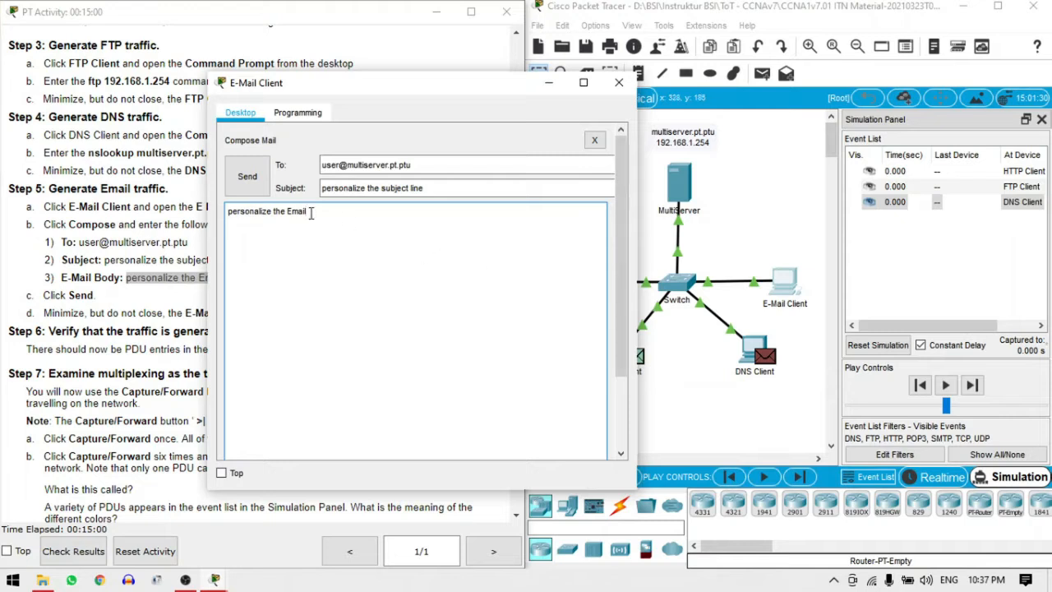
left_click(244, 191)
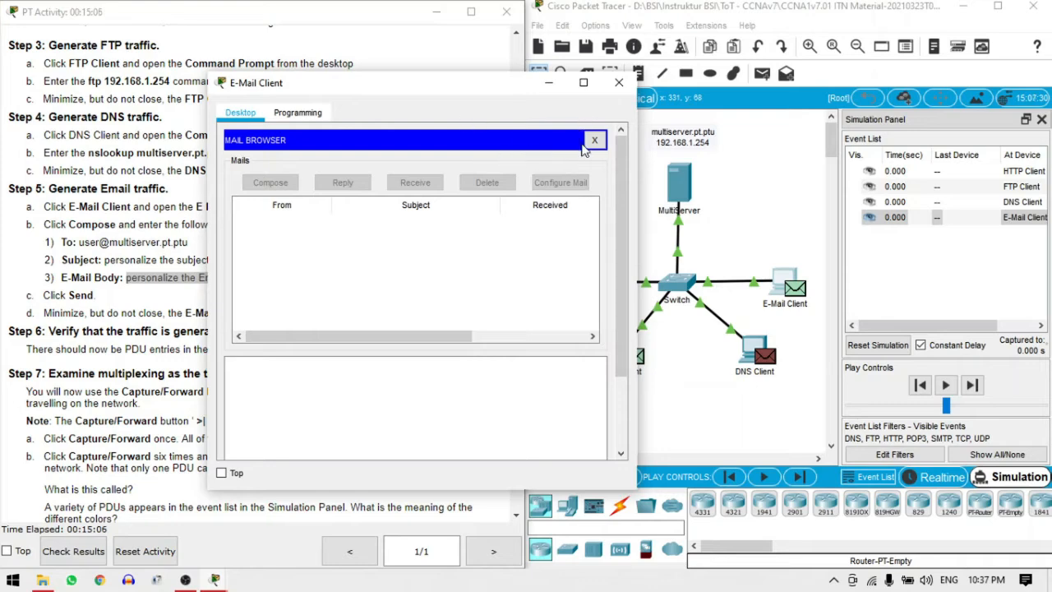
left_click(553, 83)
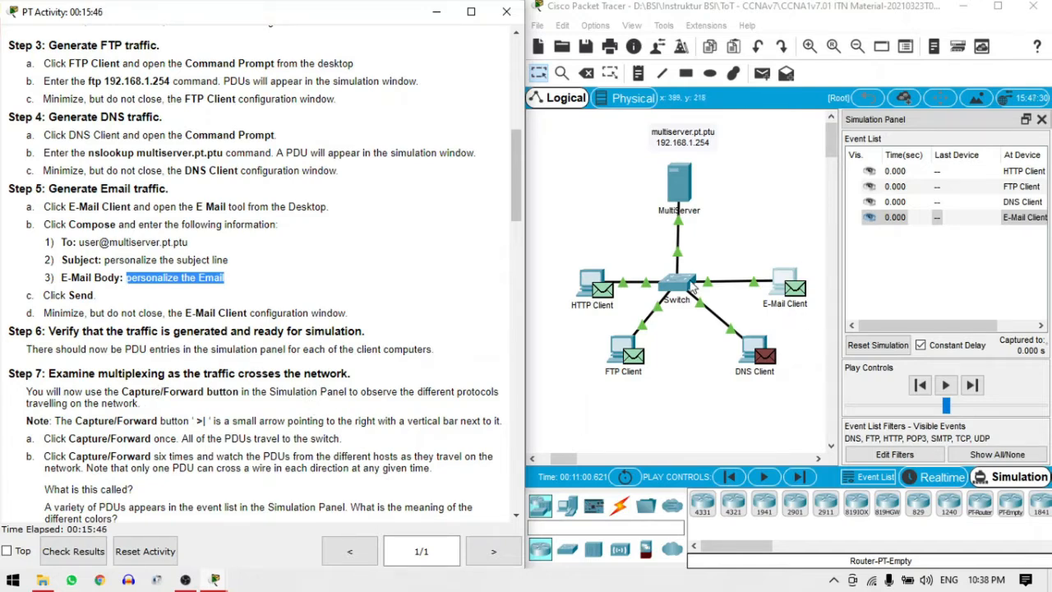
Step: Examine the PDU information of the HTTP Client's pending packet from the topology and from the event list
left_click(606, 298)
left_click(605, 298)
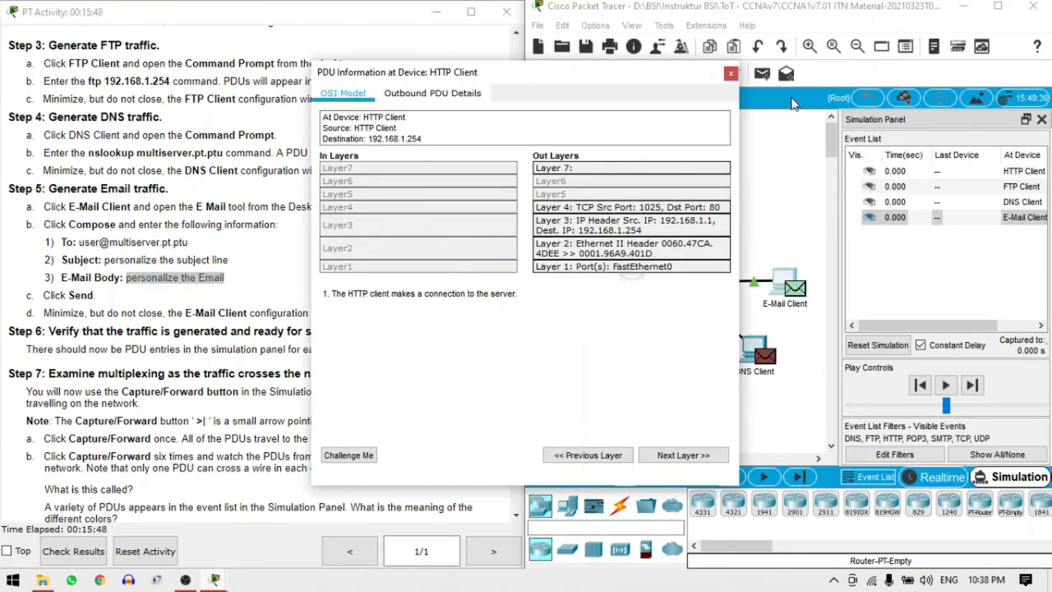
left_click(733, 76)
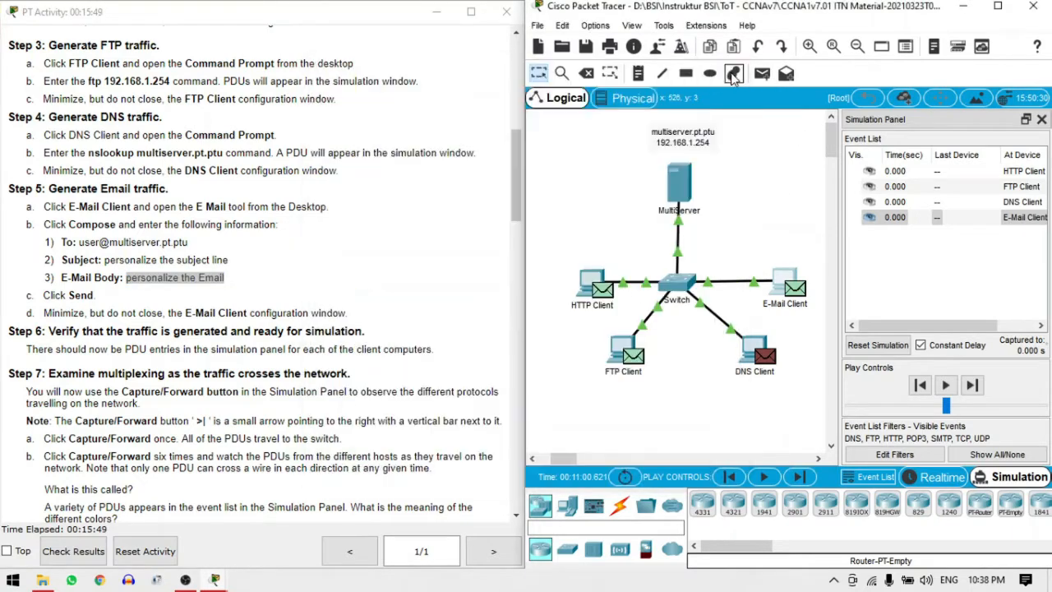
left_click(894, 172)
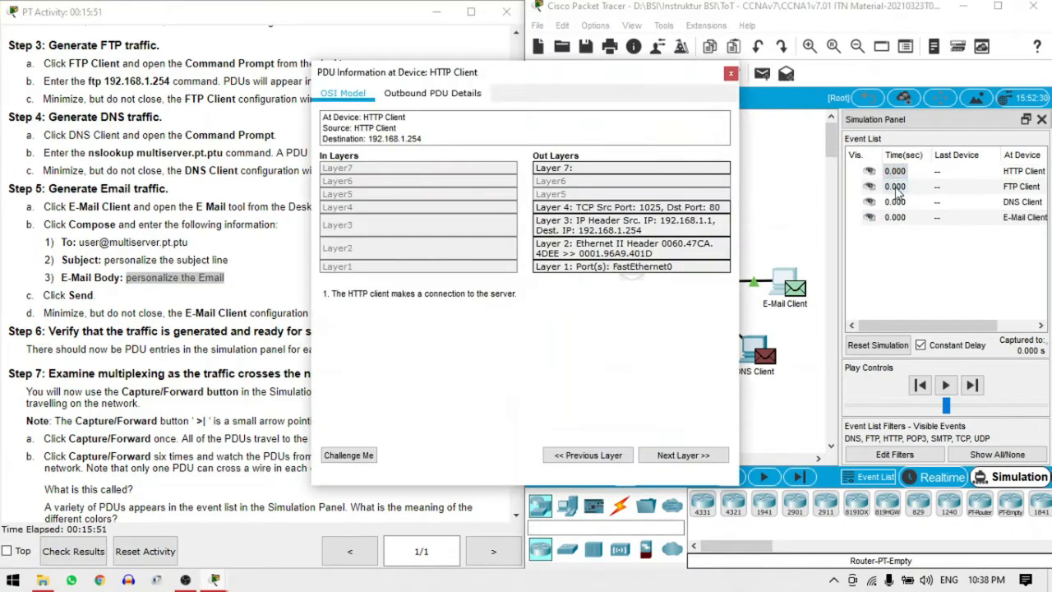
left_click(730, 73)
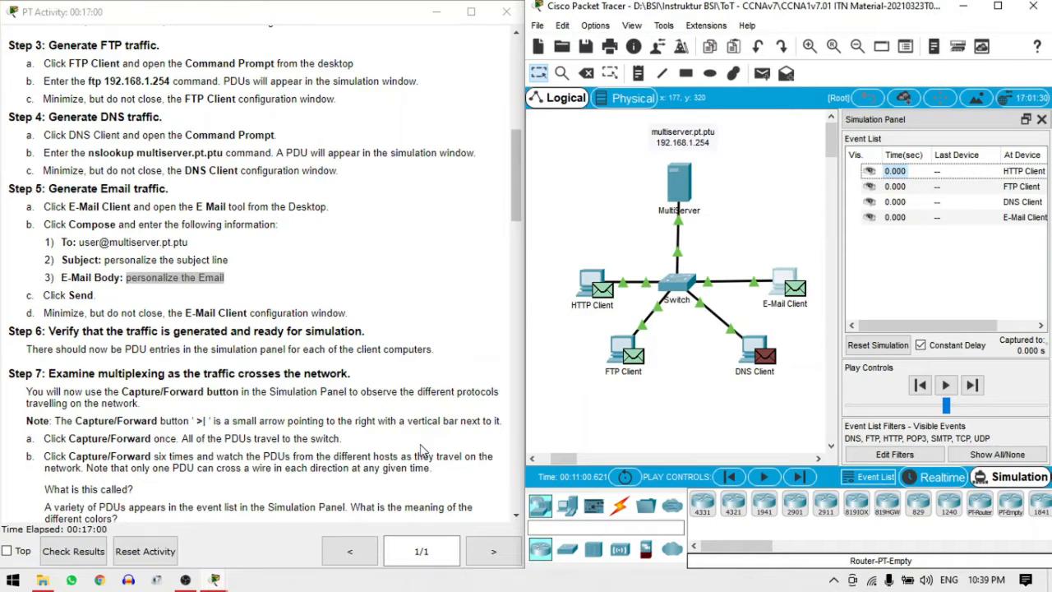
Step: Examine the OSI layer details of the PDU waiting at the E-Mail Client
left_click(972, 386)
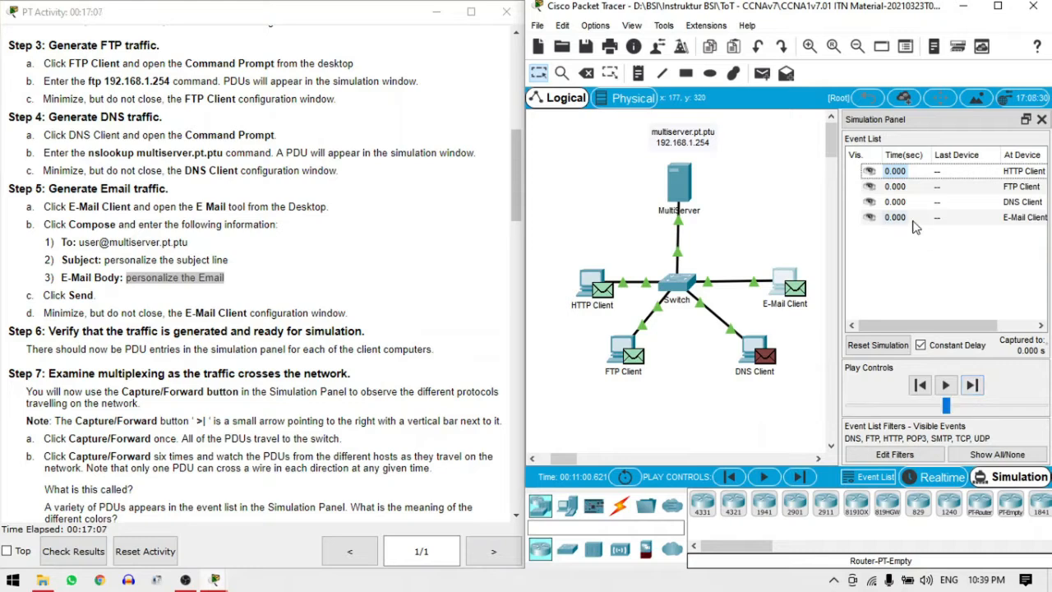
left_click(799, 288)
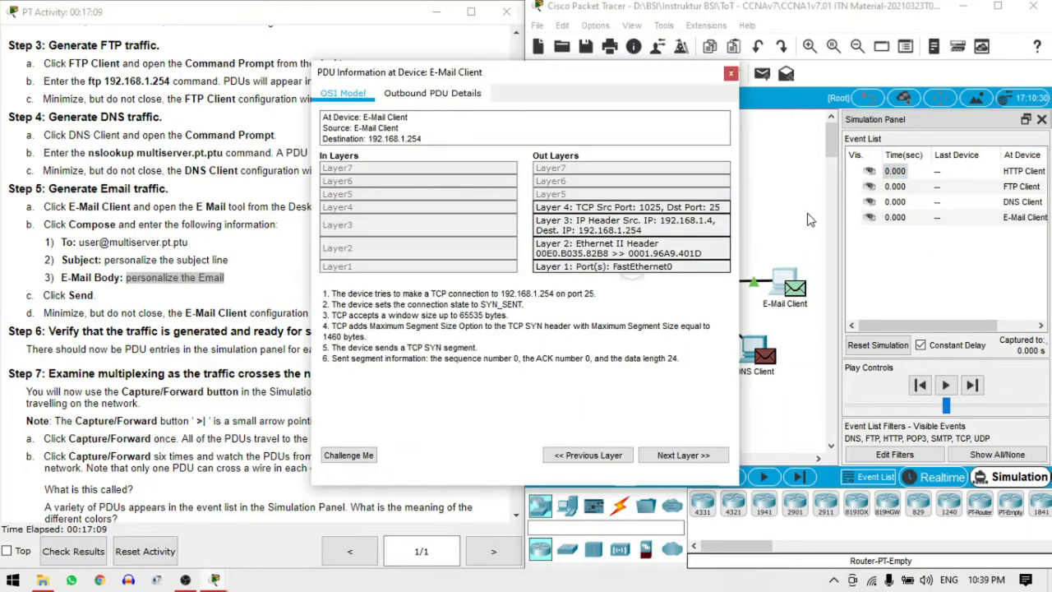
left_click(731, 73)
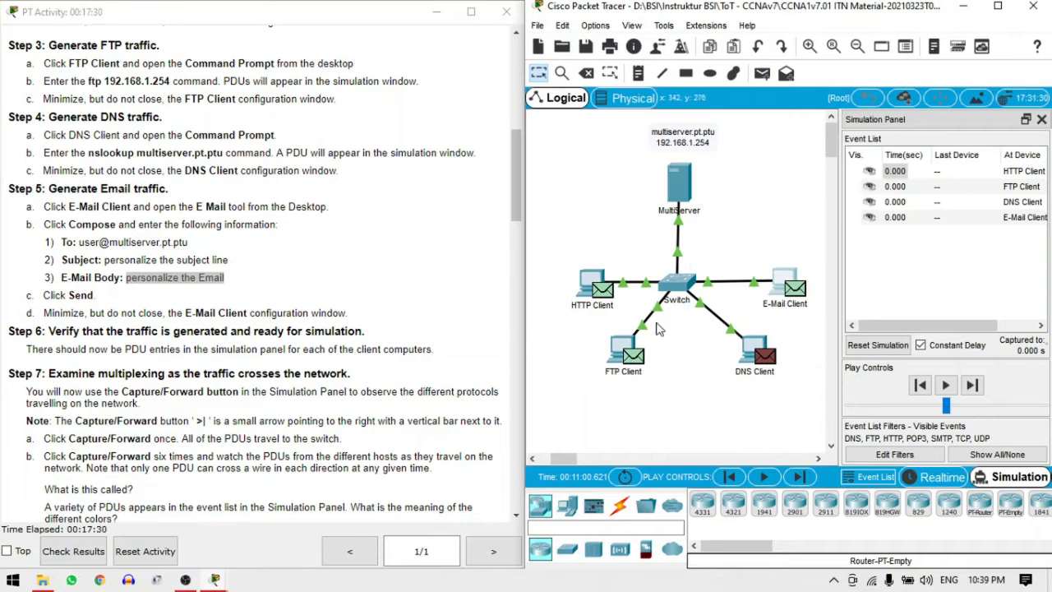
Step: Advance the simulation by one capture so the PDUs of all clients travel to the switch
left_click(972, 386)
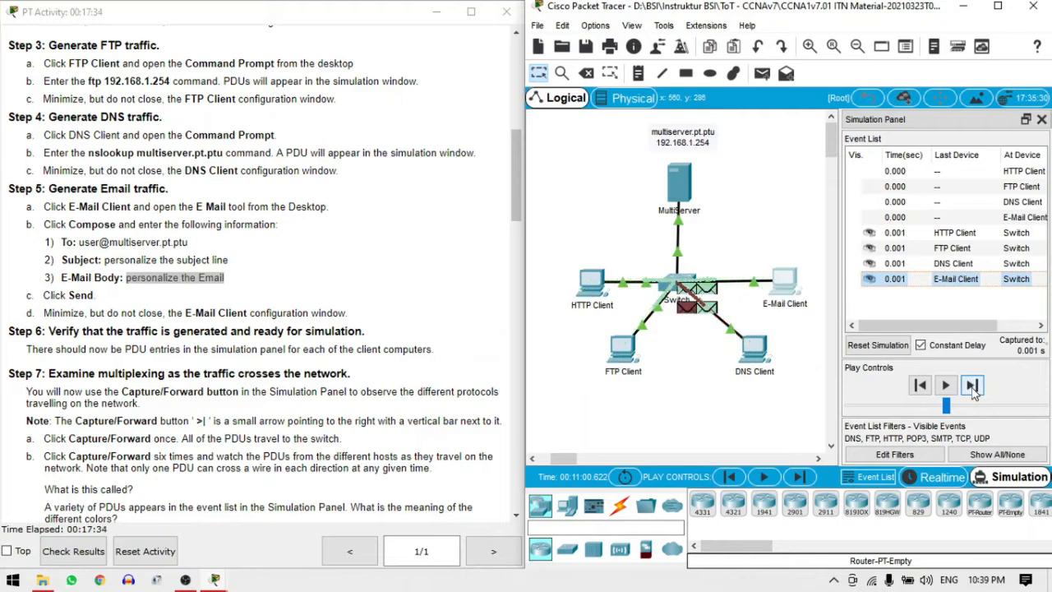
mouse_move(707, 301)
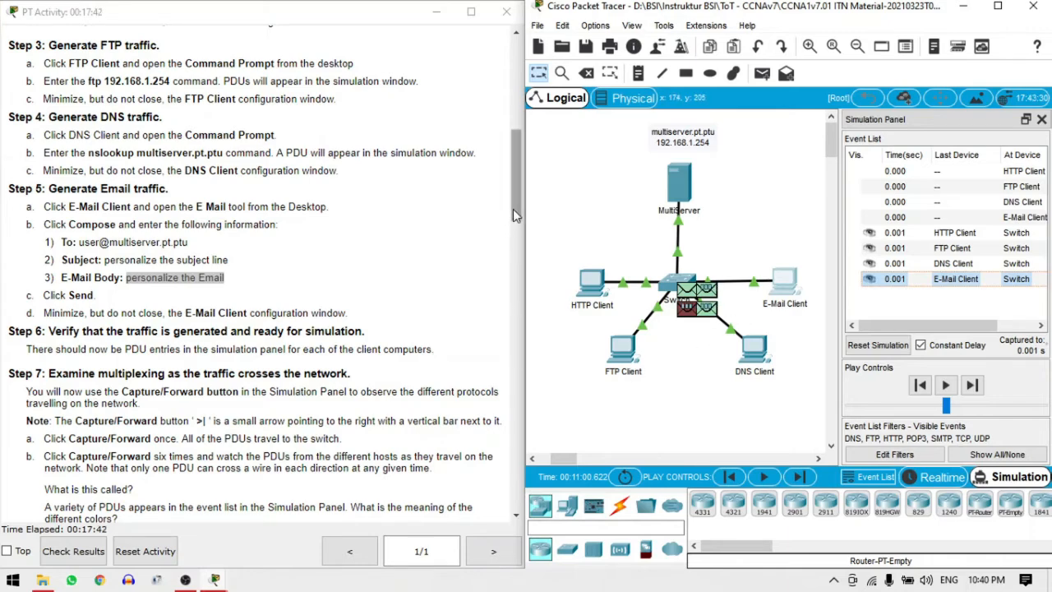
Step: Advance the simulation six more captures as Step 7 requires, watching the multiplexed PDUs cross the network
left_click_drag(513, 212, 525, 269)
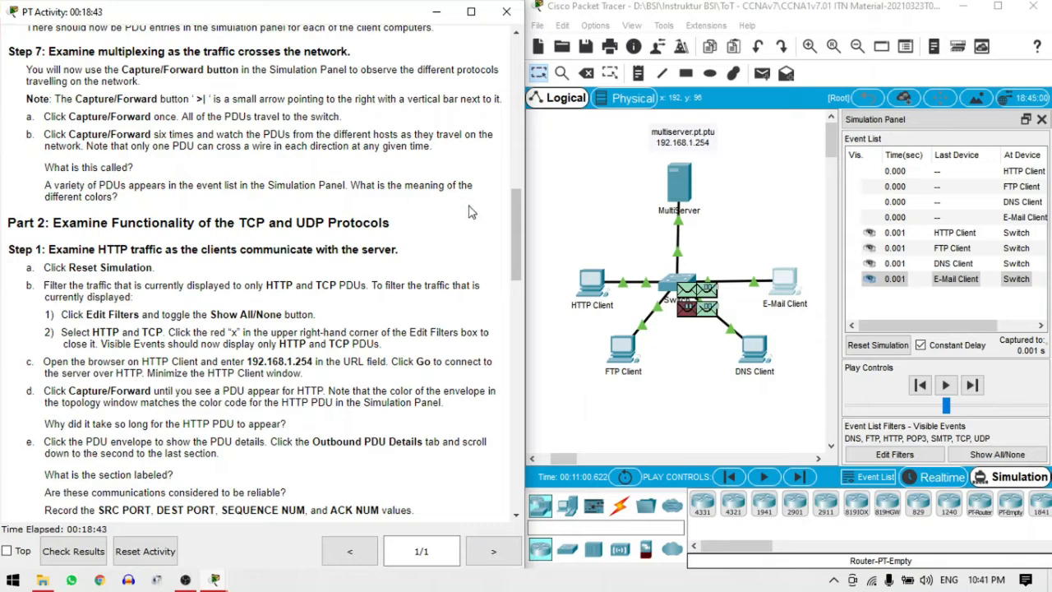
left_click(972, 387)
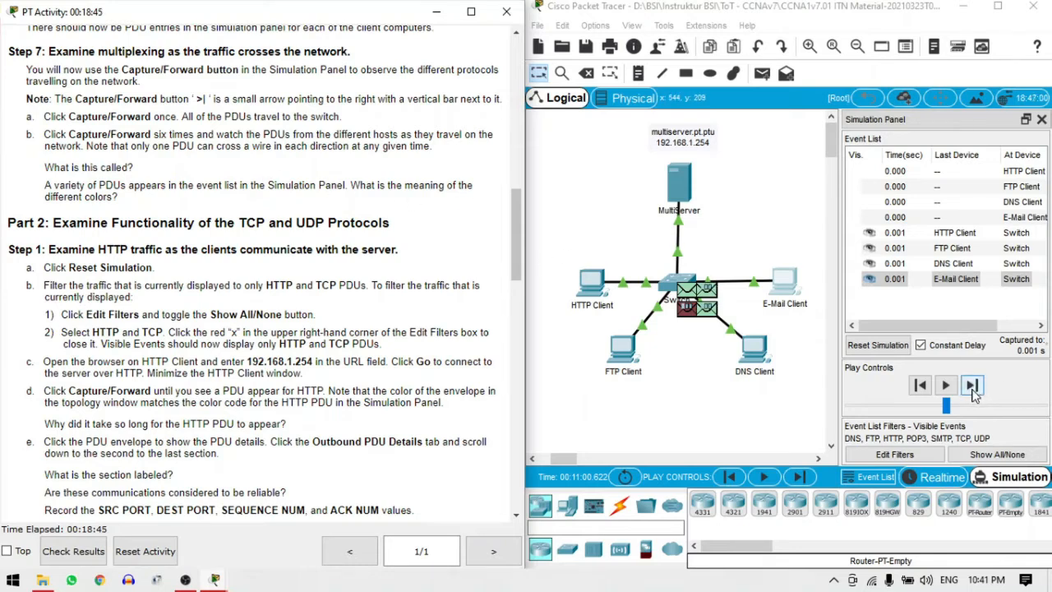
left_click(973, 389)
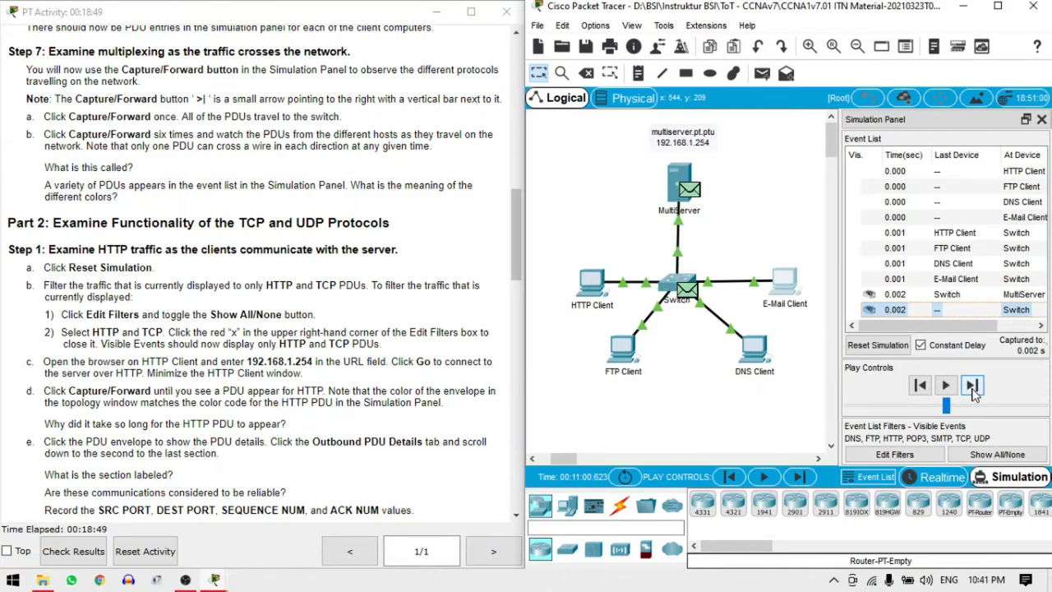
left_click(972, 388)
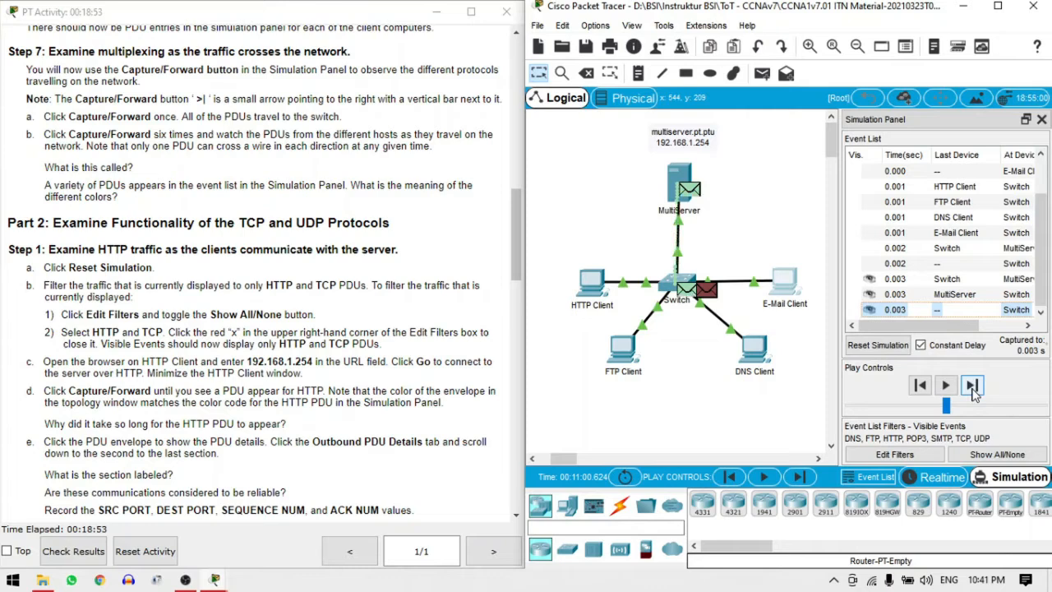
left_click(972, 387)
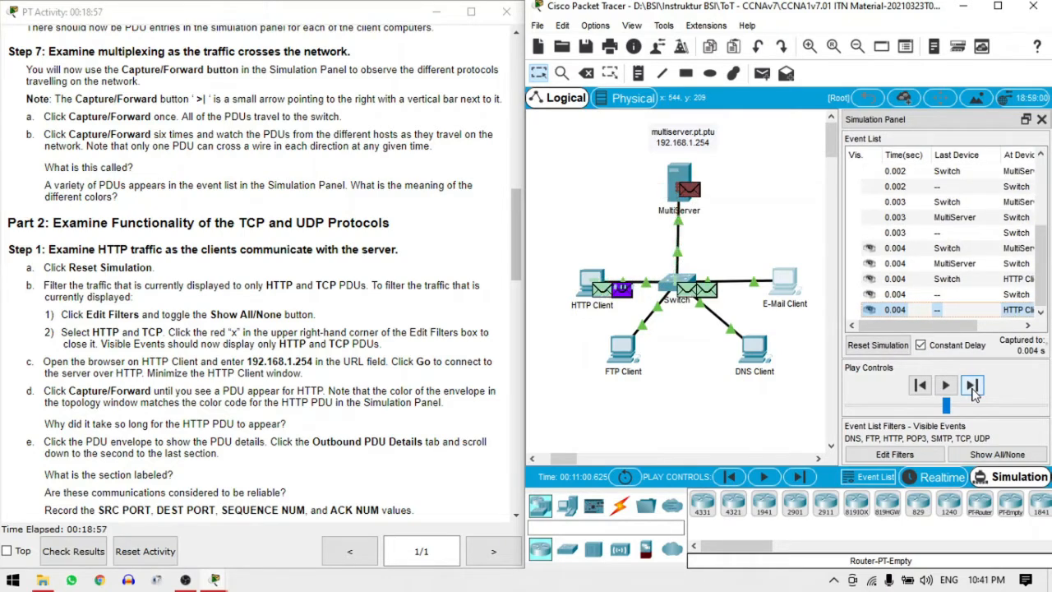
left_click(972, 388)
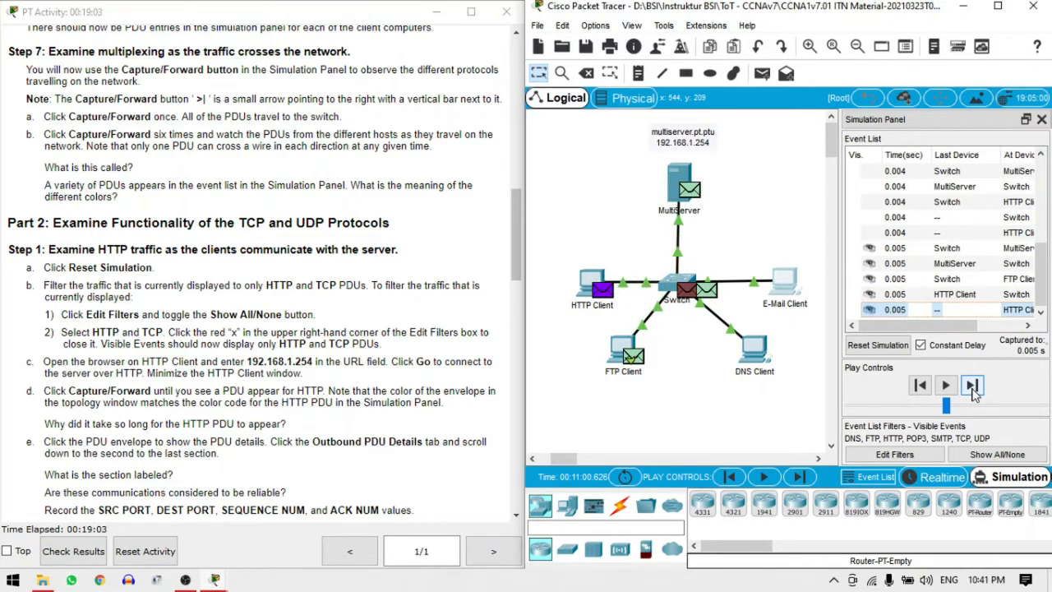
left_click(972, 387)
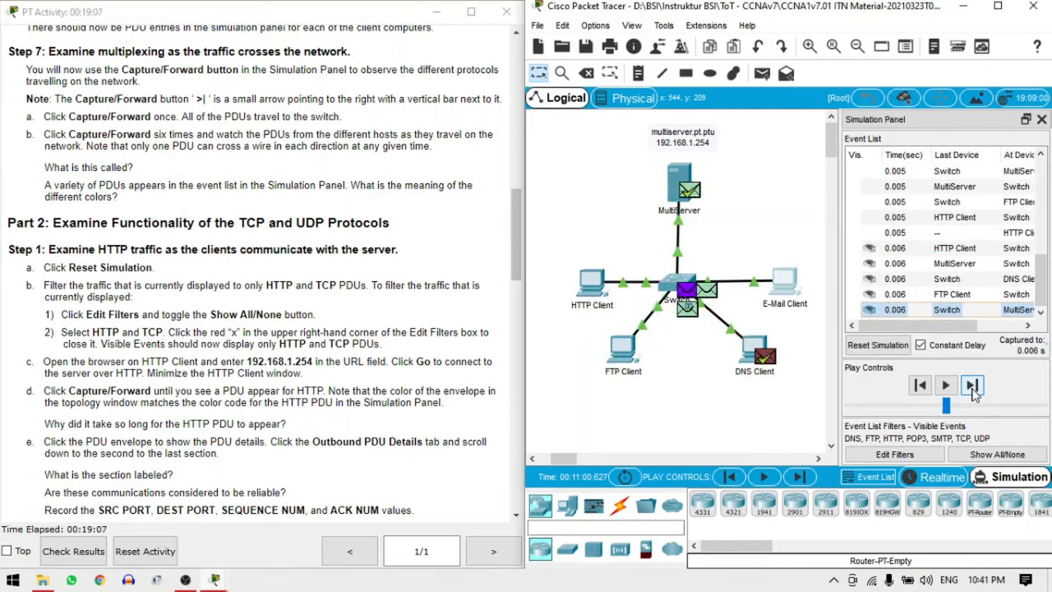
left_click(972, 388)
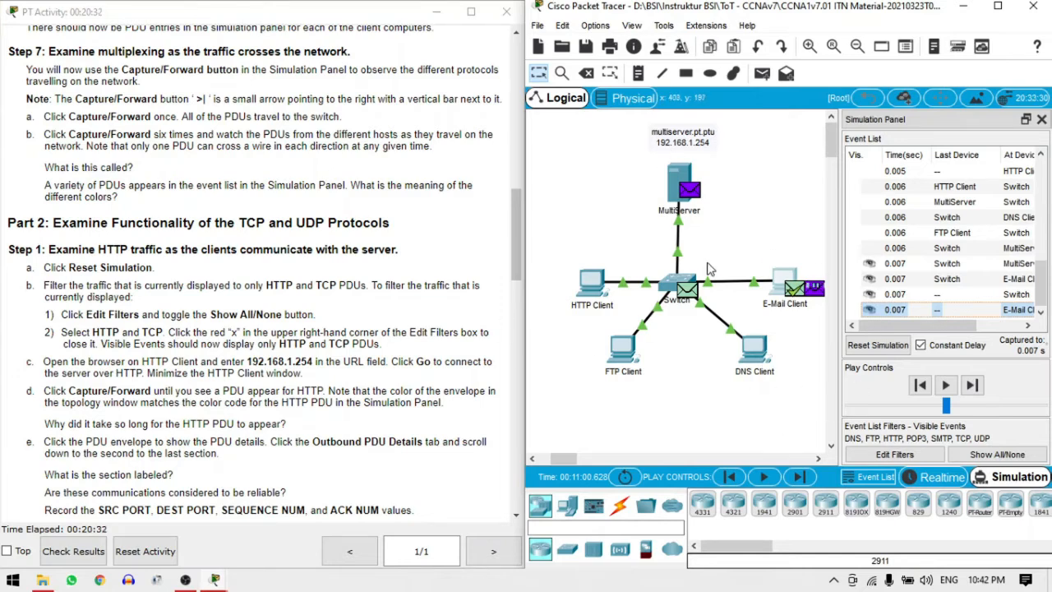
Step: Reset the simulation and limit the visible event list filters to only HTTP and TCP
left_click(885, 350)
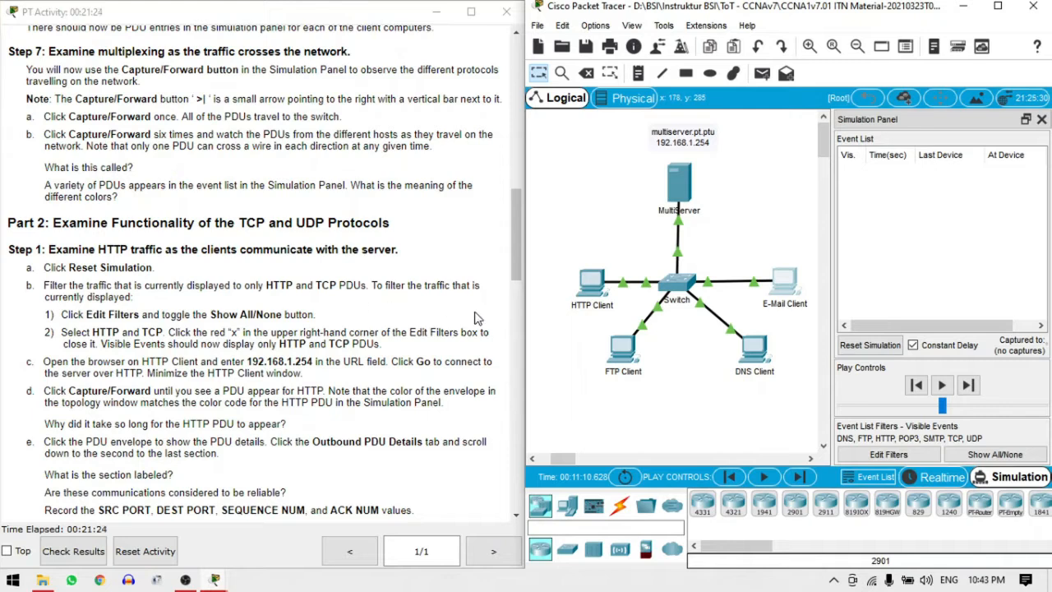
left_click(1004, 460)
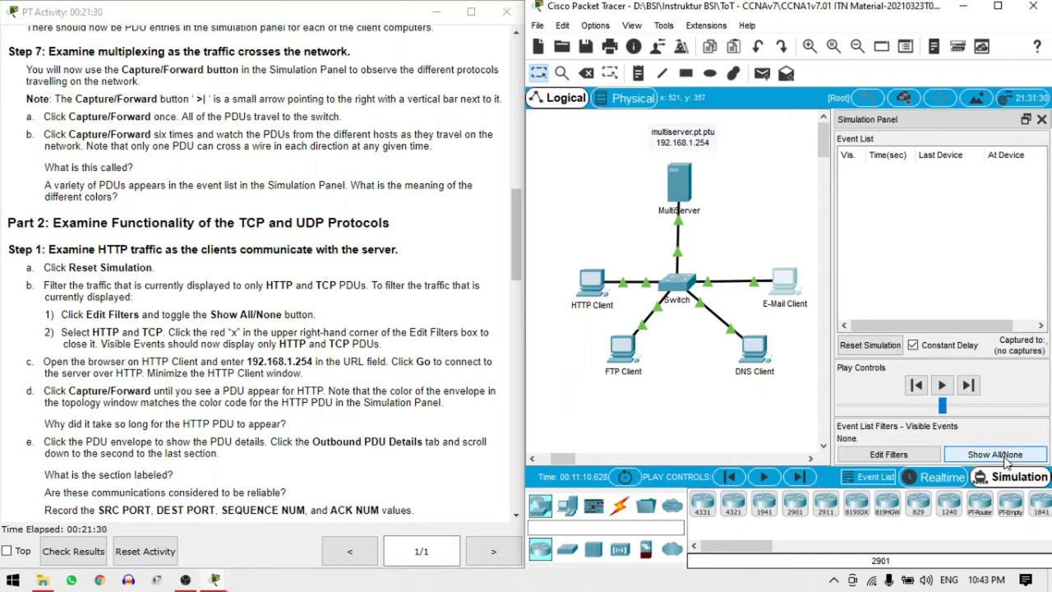
left_click(889, 454)
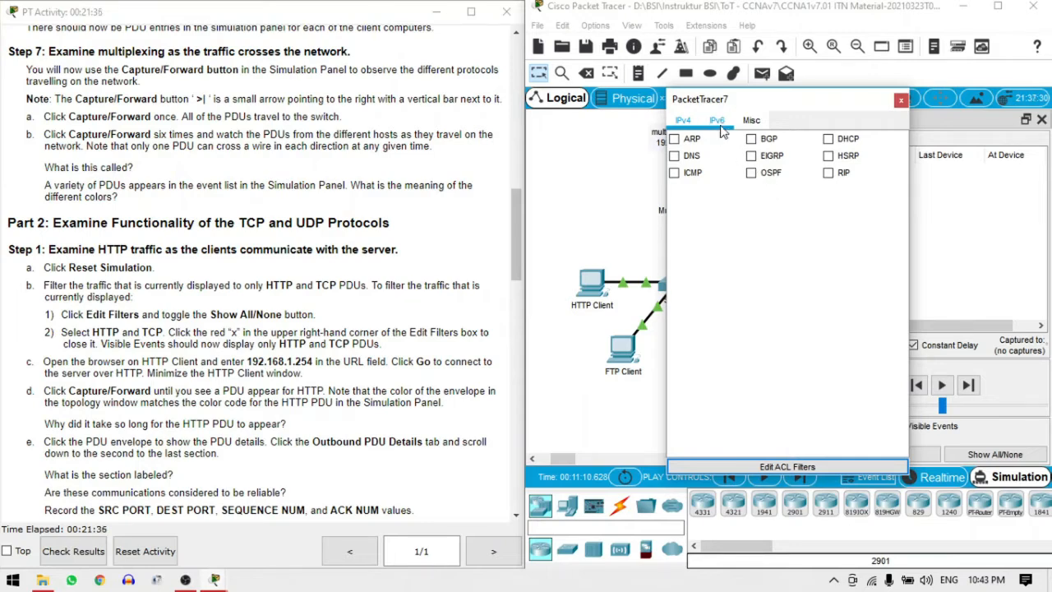
left_click(750, 123)
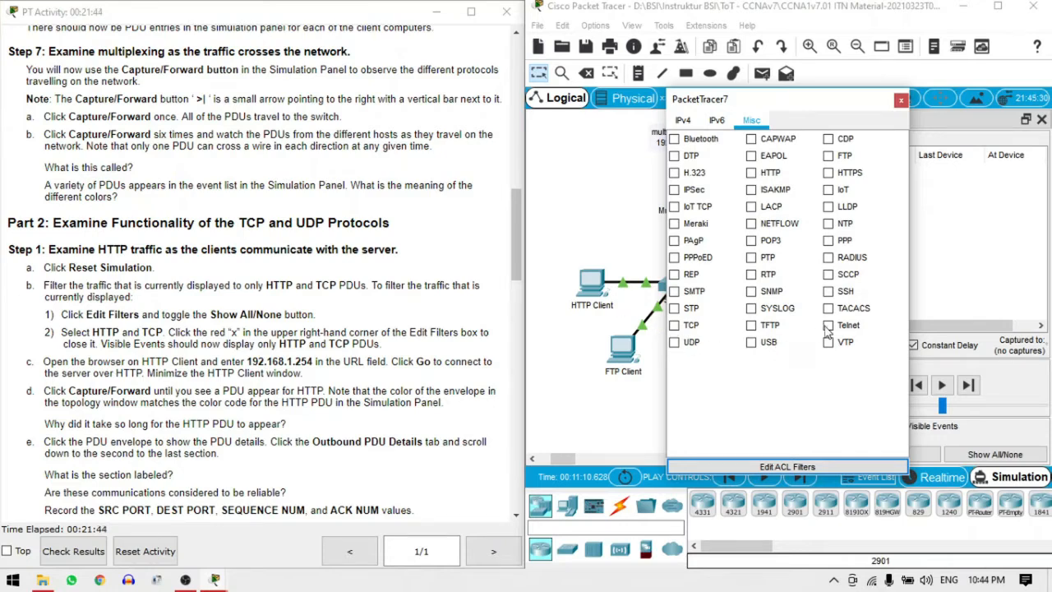
left_click(674, 325)
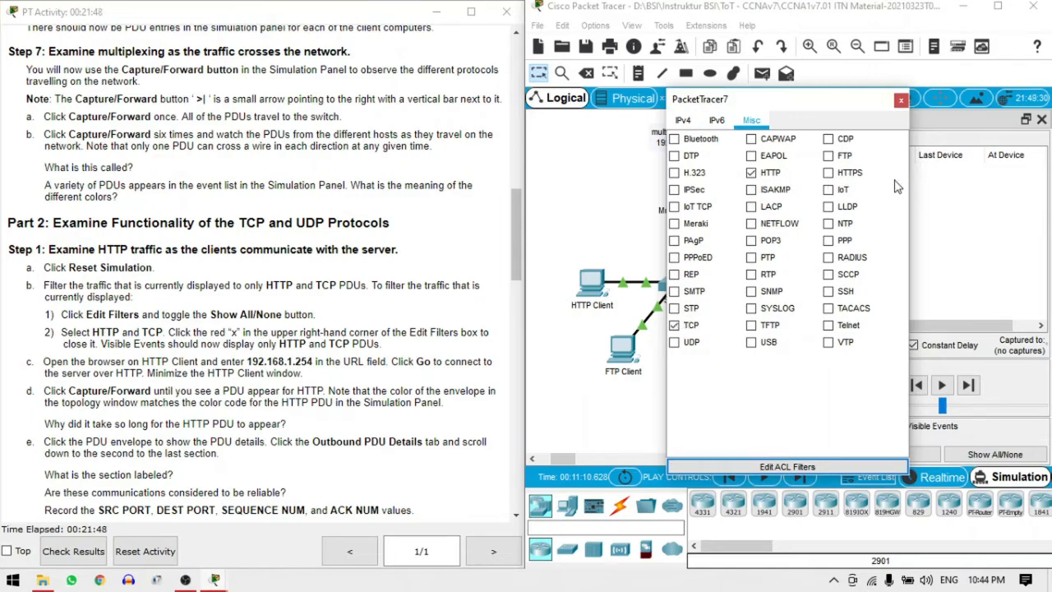
left_click(901, 101)
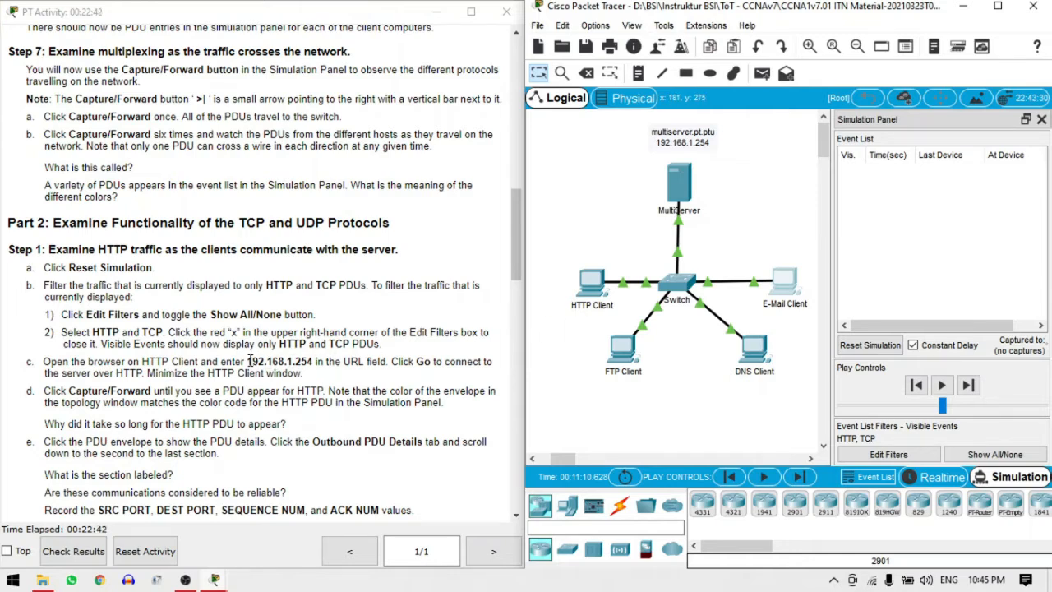
Step: Request 192.168.1.254, copied from the instructions, in the HTTP Client's web browser
left_click_drag(248, 362, 313, 360)
key("ctrl+c")
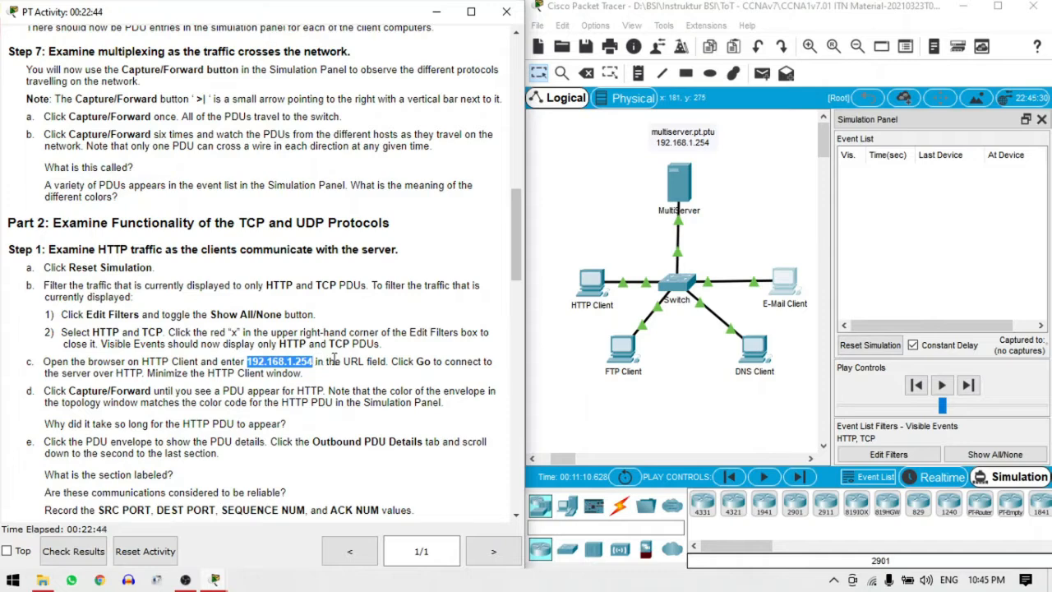
left_click(597, 304)
left_click(700, 160)
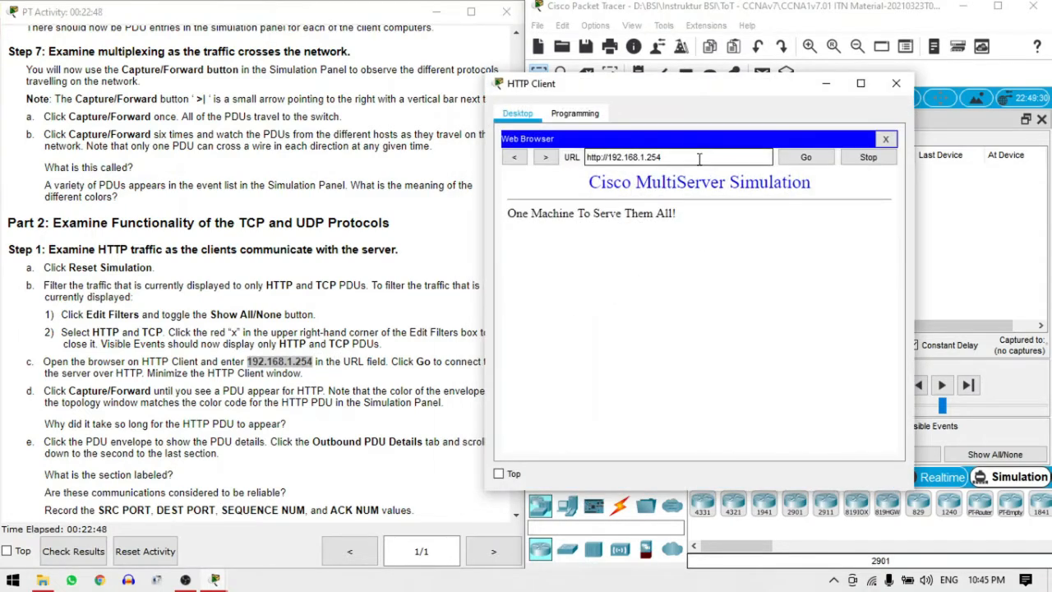
left_click_drag(699, 160, 591, 165)
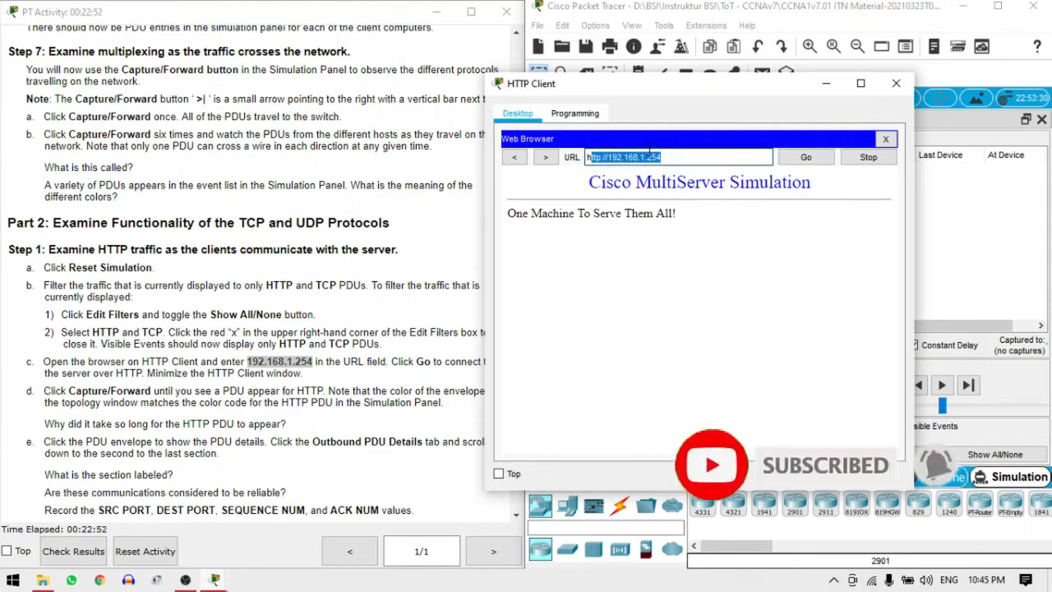
left_click(671, 156)
left_click_drag(671, 156, 567, 161)
key("ctrl+v")
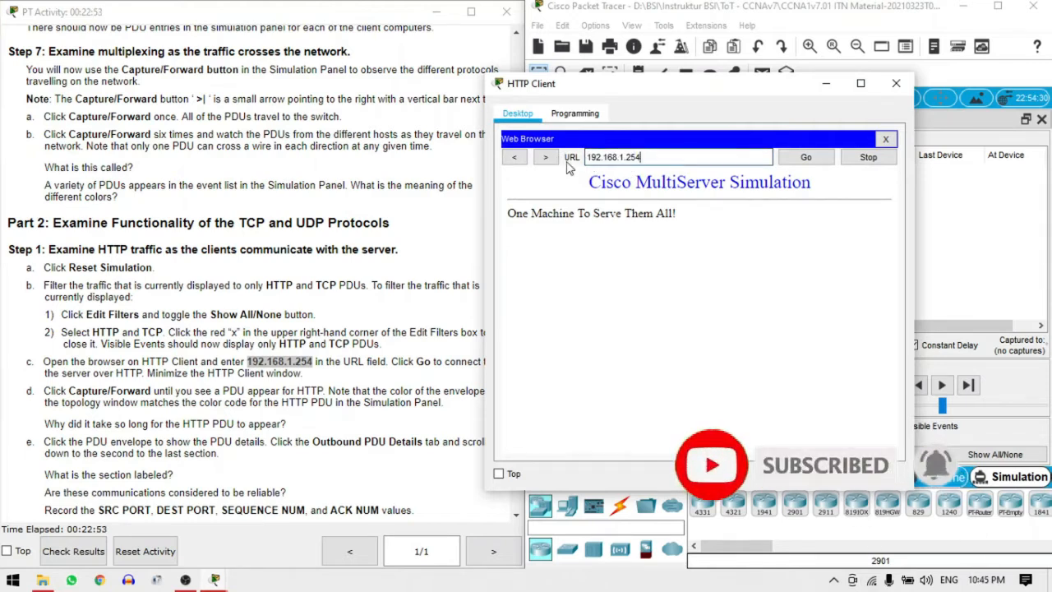
left_click(804, 158)
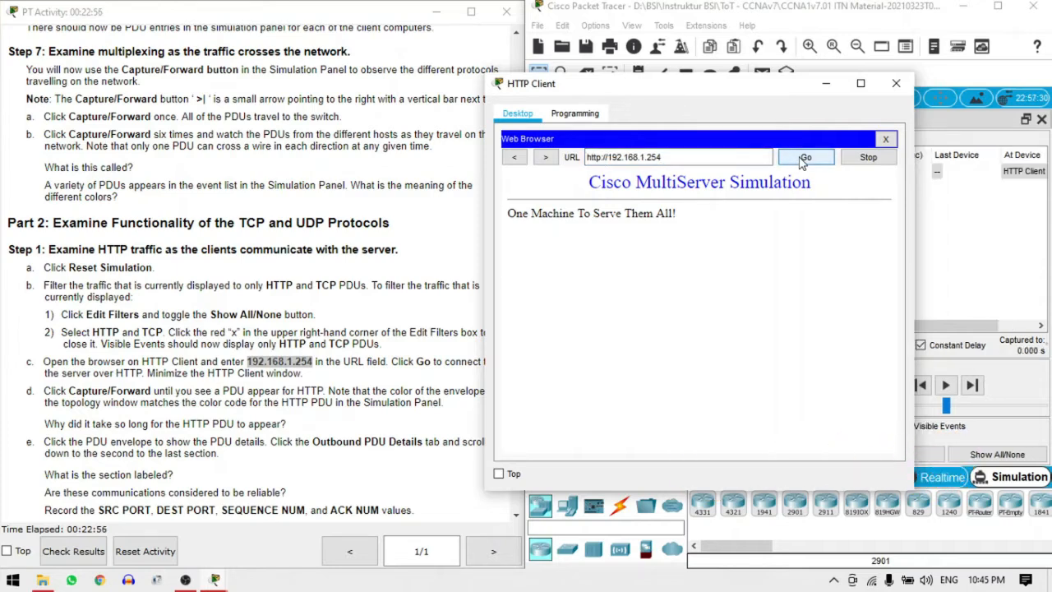
Step: Move the HTTP Client window clear of the topology and advance the simulation by one capture
left_click_drag(760, 95, 621, 95)
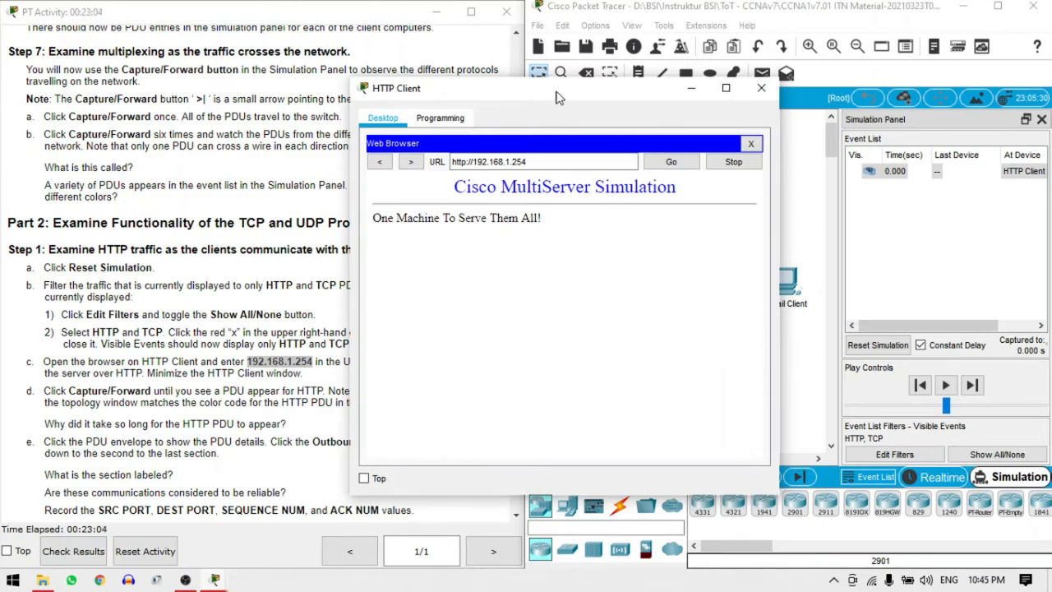
left_click_drag(556, 97, 772, 414)
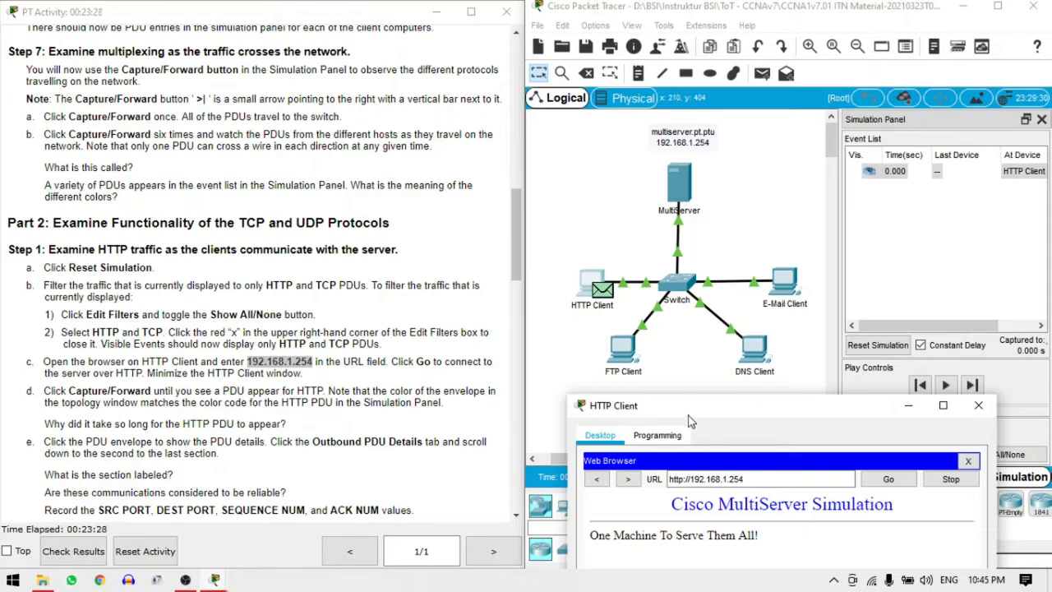
left_click_drag(694, 421, 480, 431)
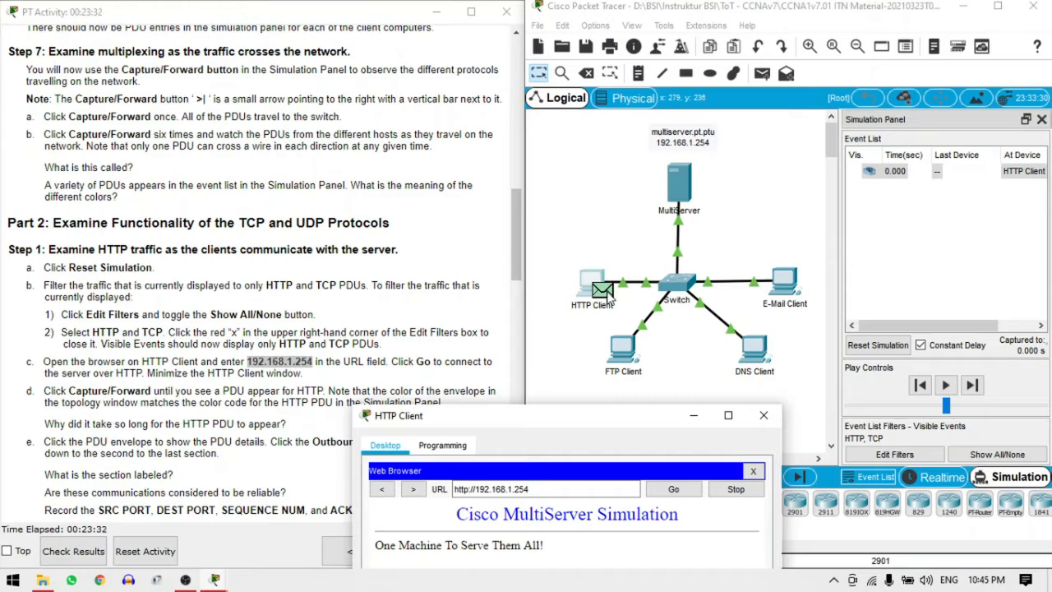
left_click(973, 386)
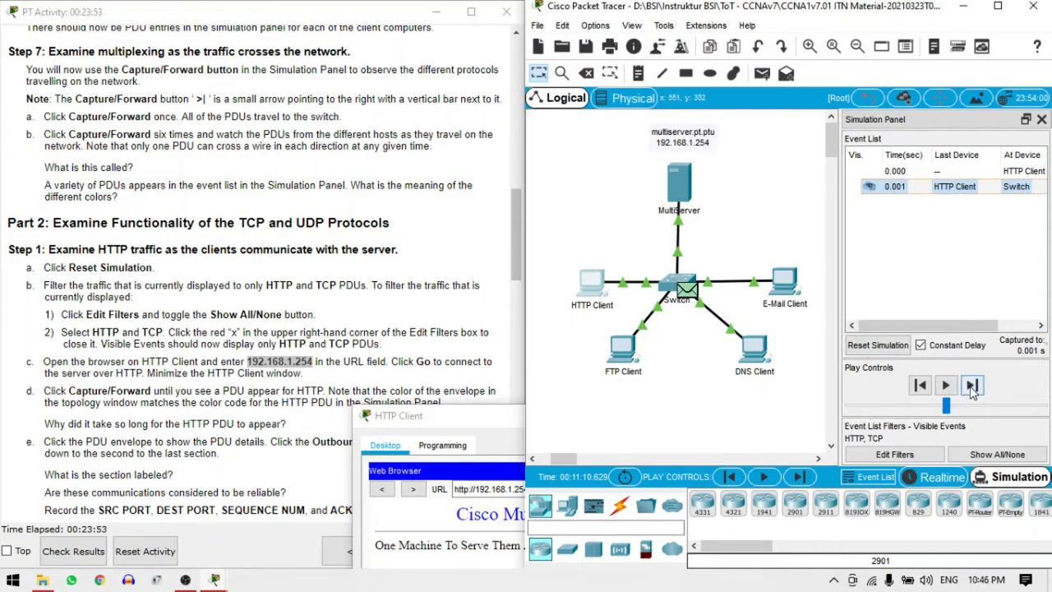
Step: Advance the simulation three more captures until an HTTP PDU appears at the HTTP Client
left_click(972, 386)
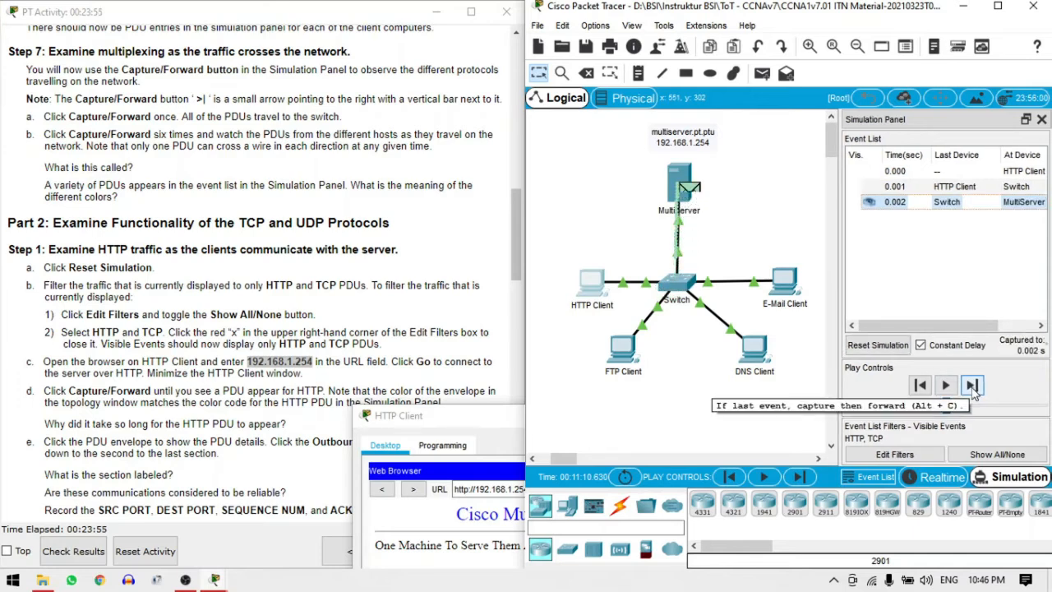
left_click(973, 386)
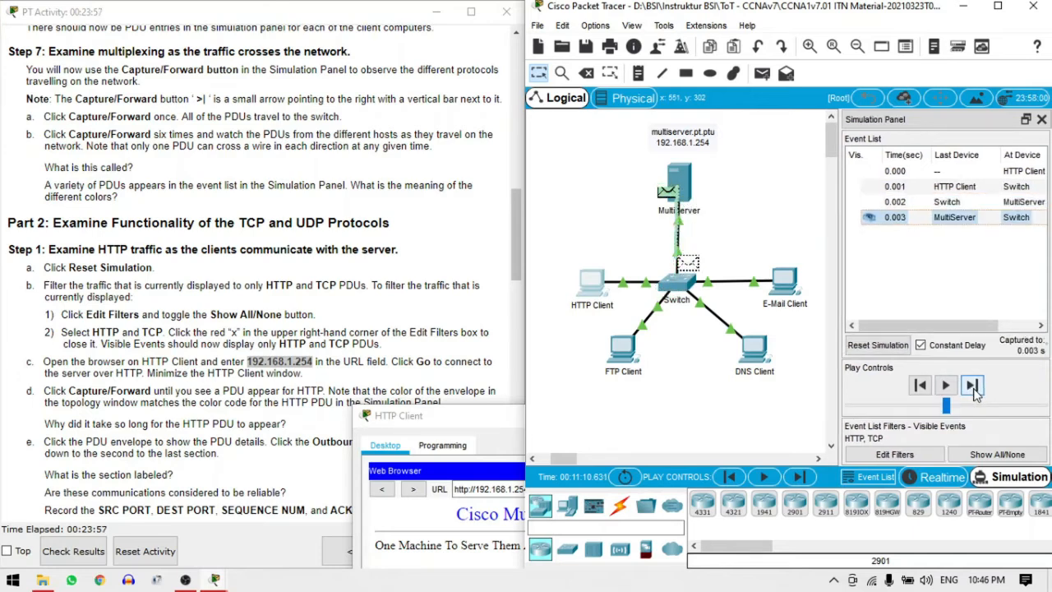
left_click(974, 390)
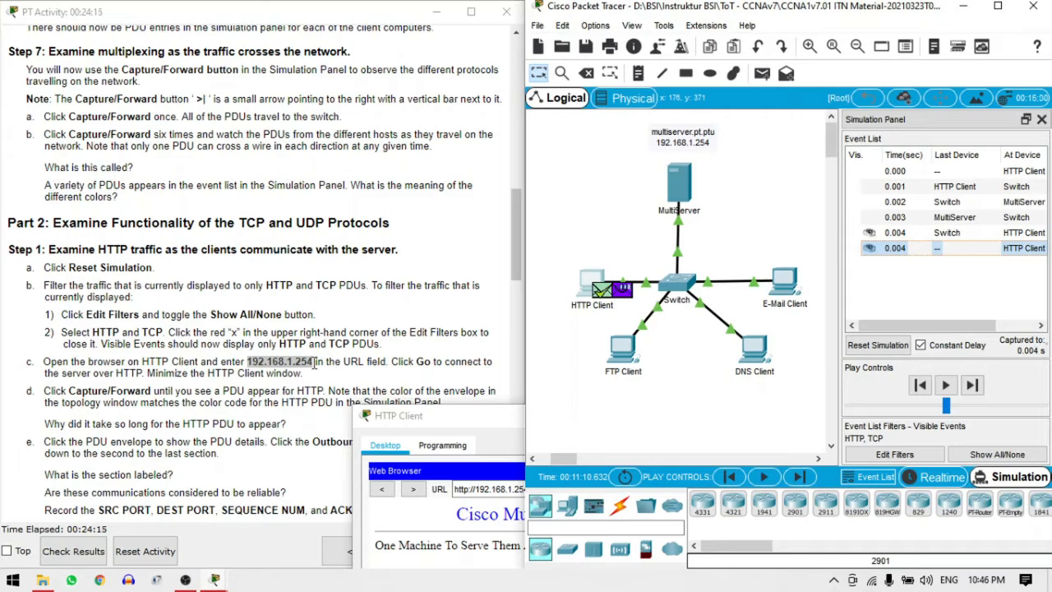
Step: Examine the ports, sequence and acknowledgement numbers and flags in the HTTP Client's outbound HTTP PDU details, then close the PDU
left_click(516, 263)
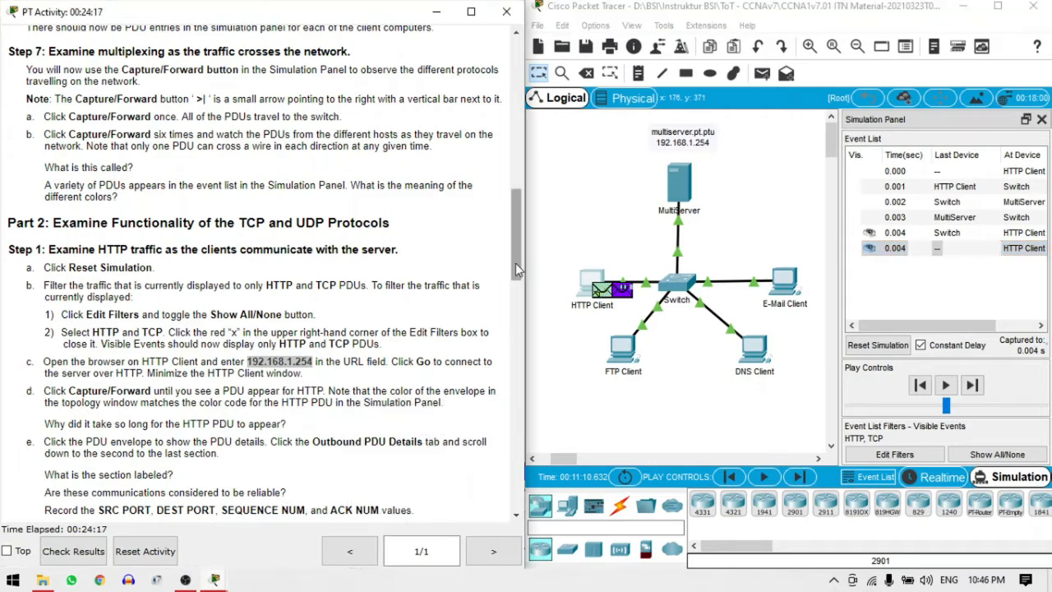
left_click_drag(517, 257, 522, 301)
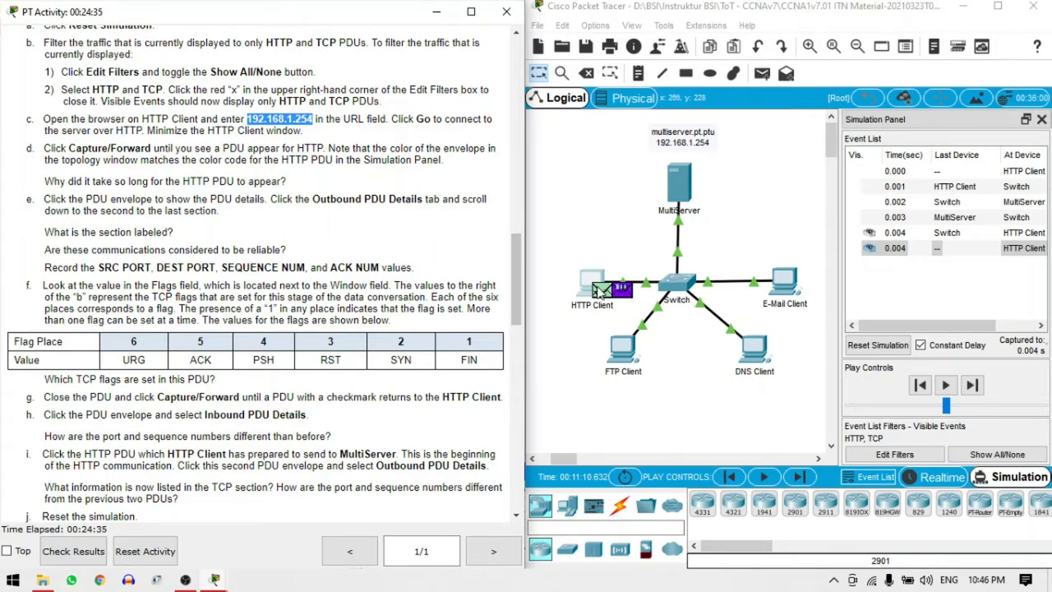
left_click(602, 293)
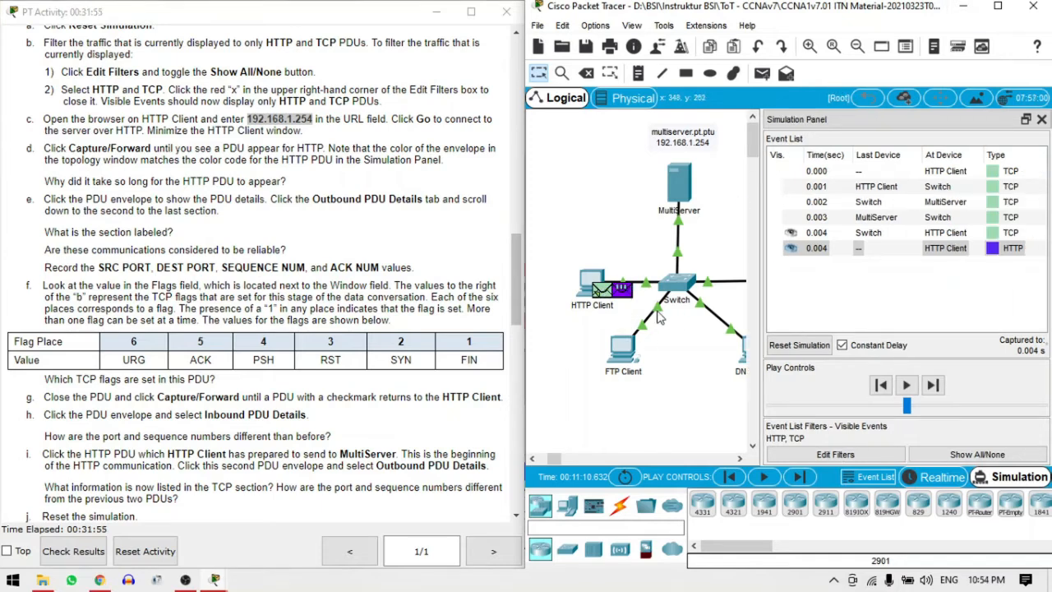
left_click(623, 291)
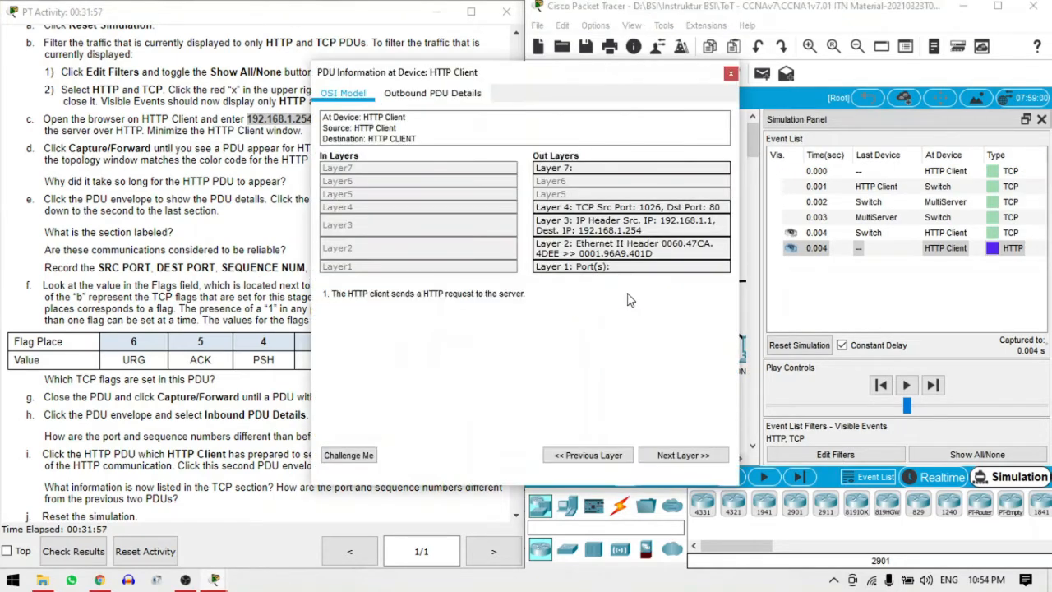
left_click(467, 96)
scroll(709, 219, "down", 2)
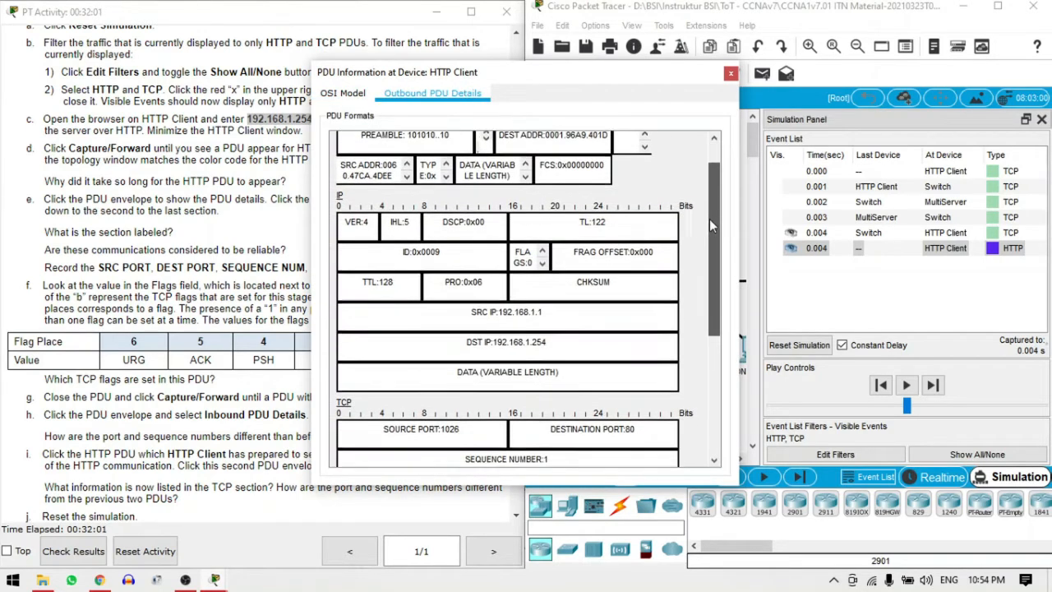
scroll(710, 219, "down", 10)
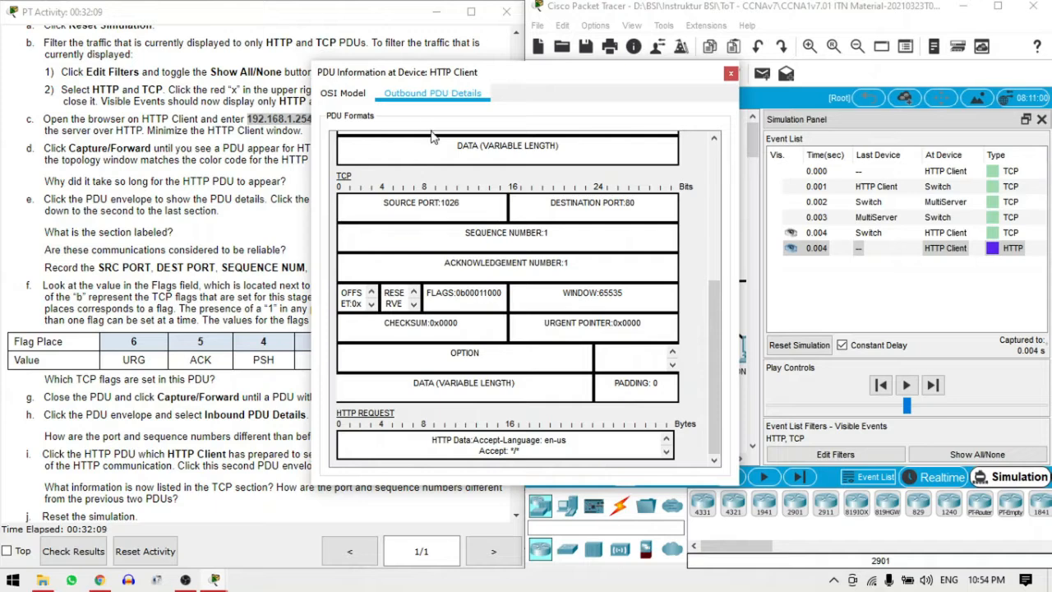
left_click_drag(410, 72, 583, 76)
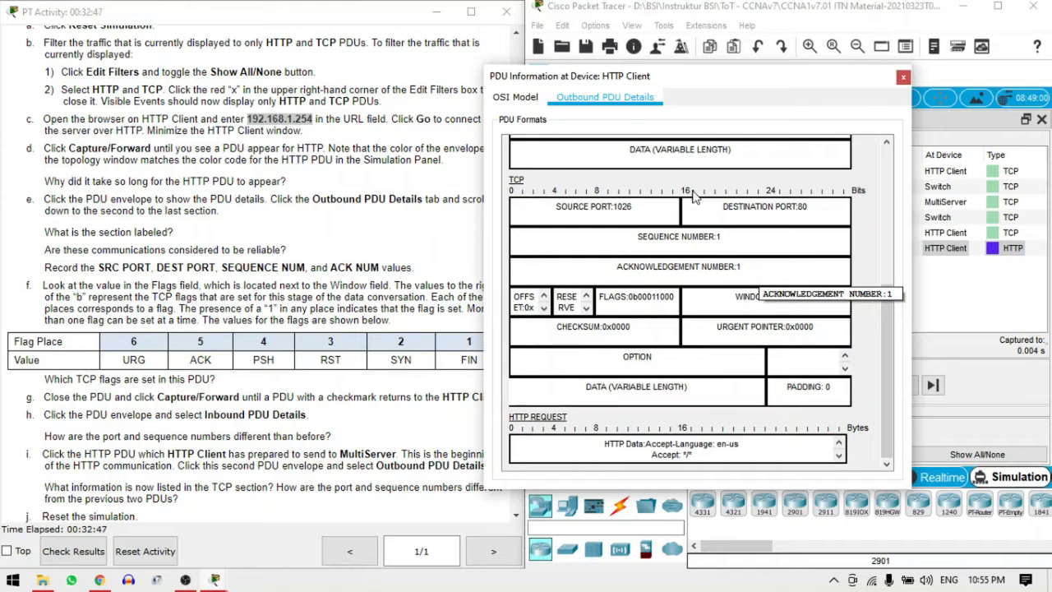
left_click_drag(538, 78, 583, 77)
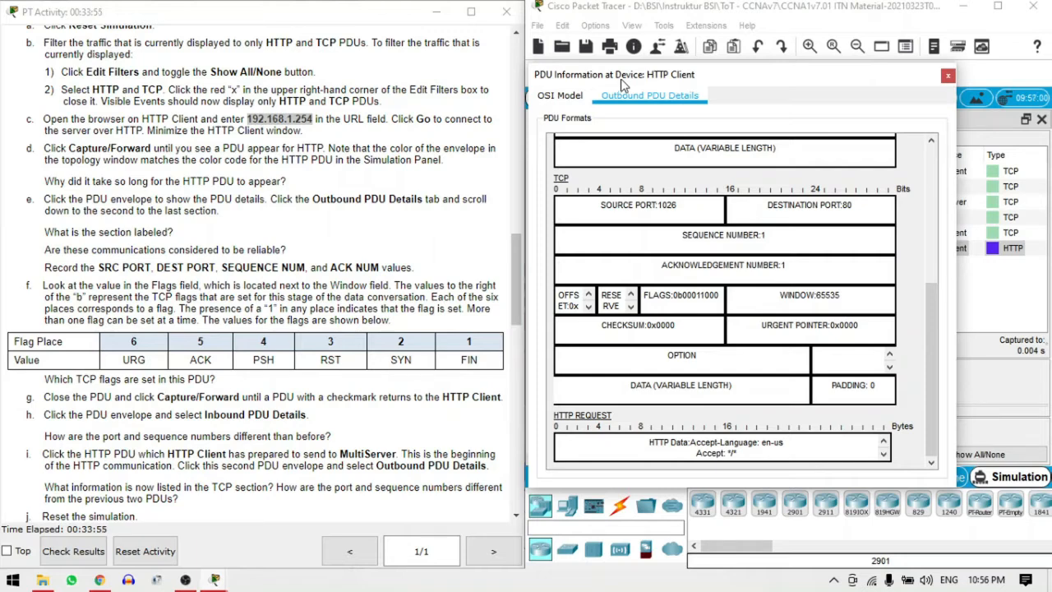
left_click(948, 76)
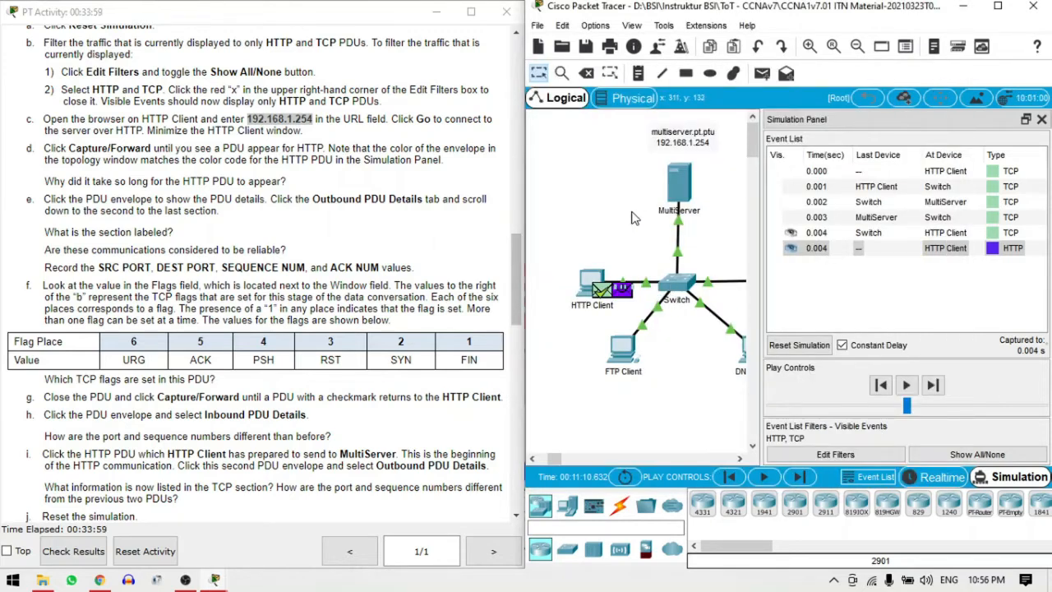
Step: Advance the simulation five captures until an HTTP PDU with a checkmark returns to the HTTP Client
left_click(932, 386)
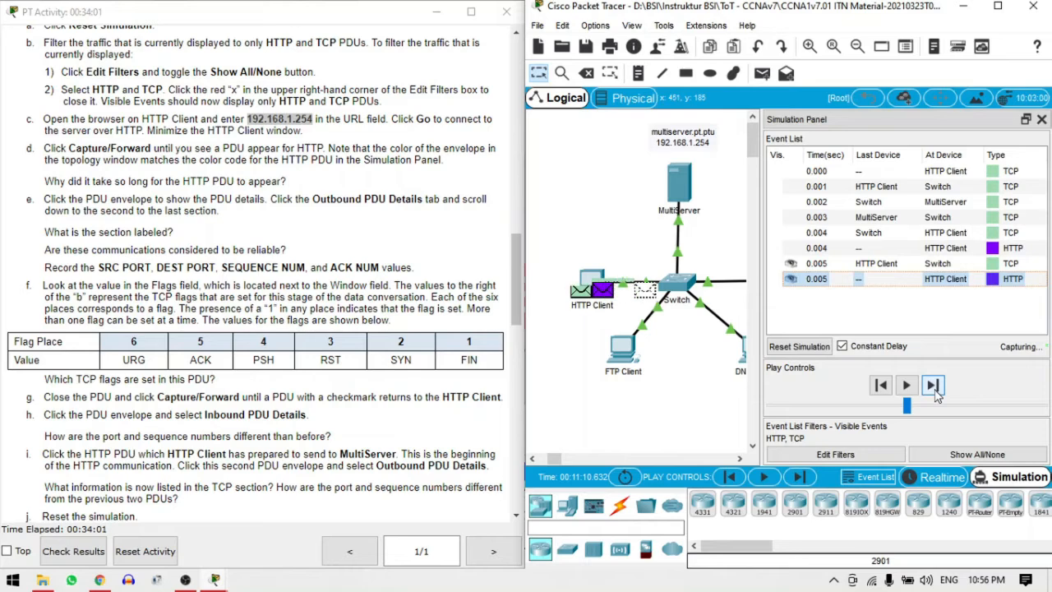
left_click(935, 388)
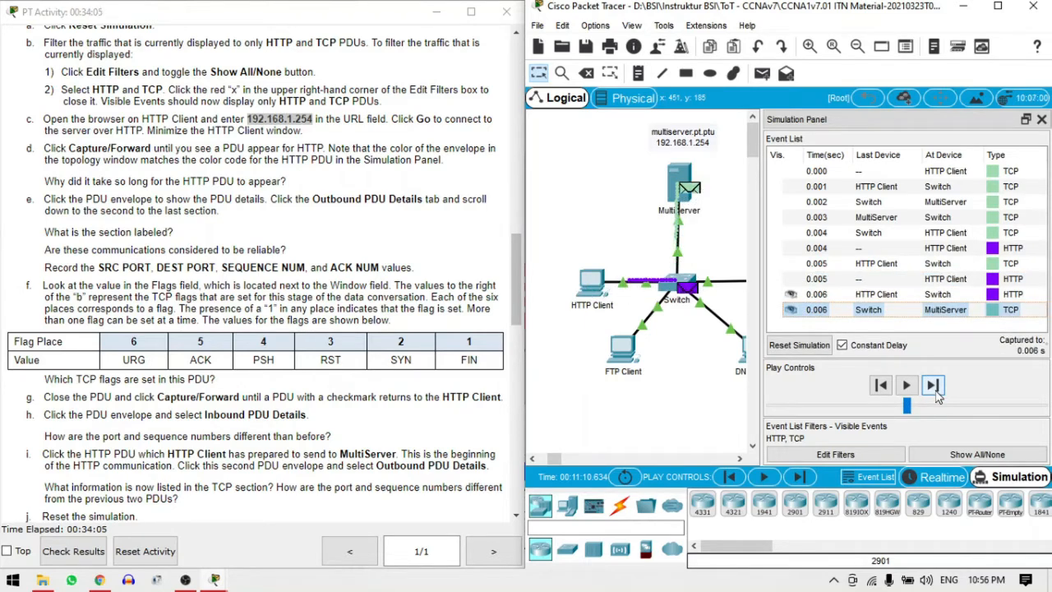
left_click(935, 390)
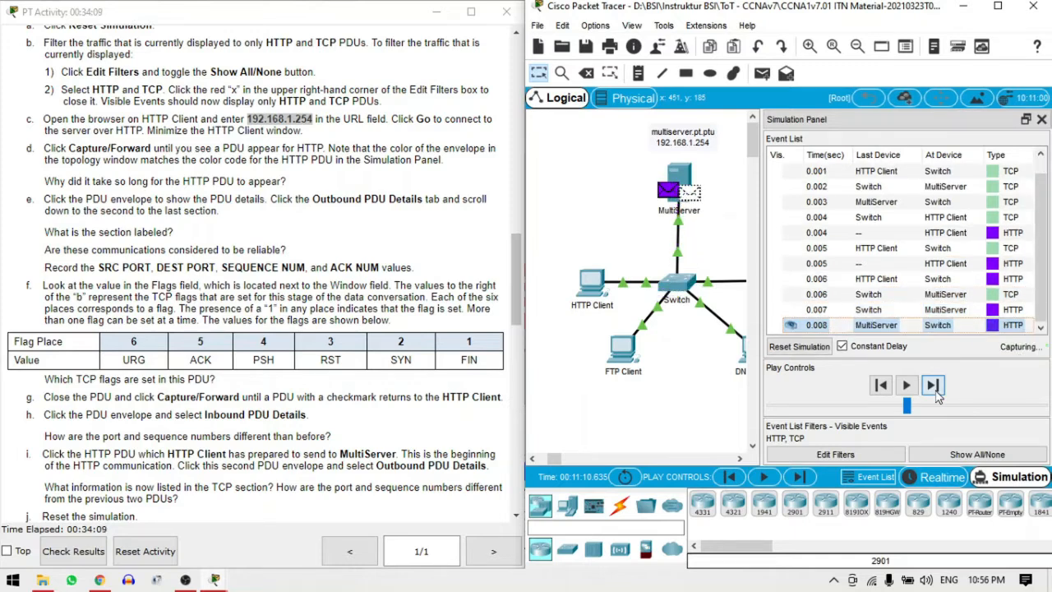
left_click(935, 386)
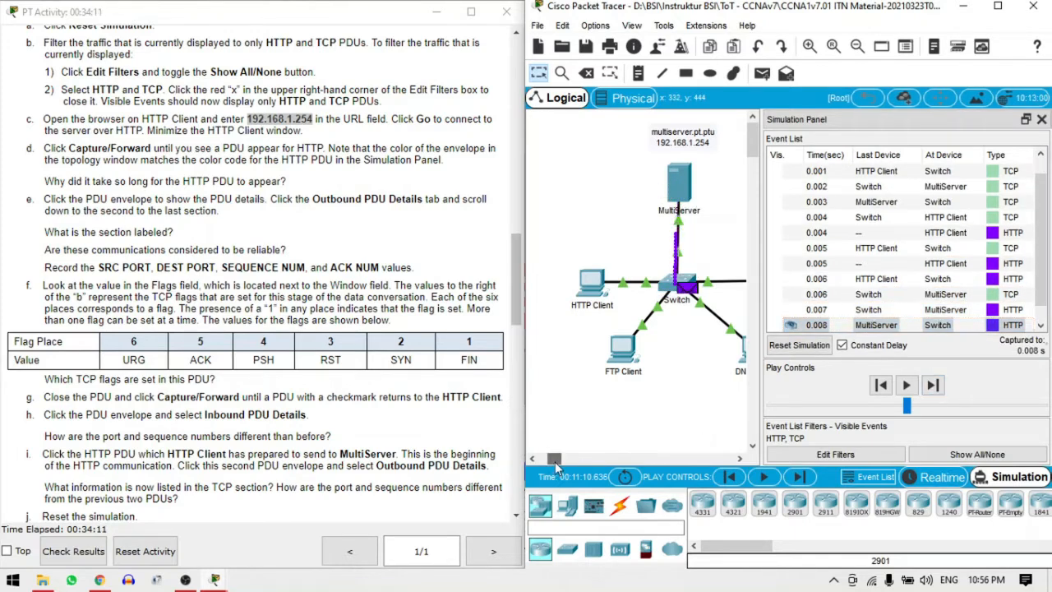
left_click_drag(556, 465, 559, 464)
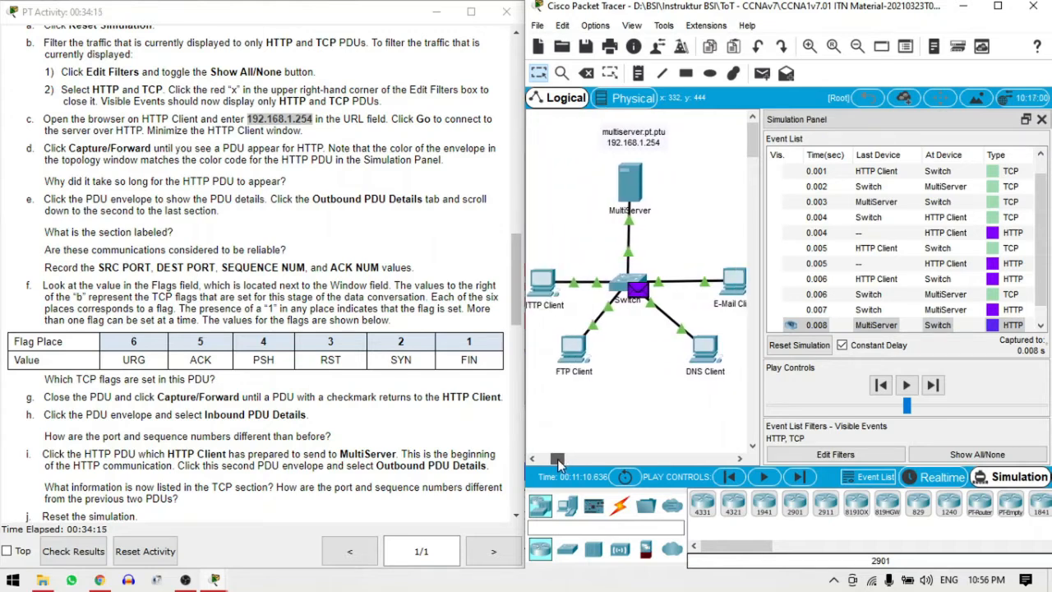
left_click(933, 386)
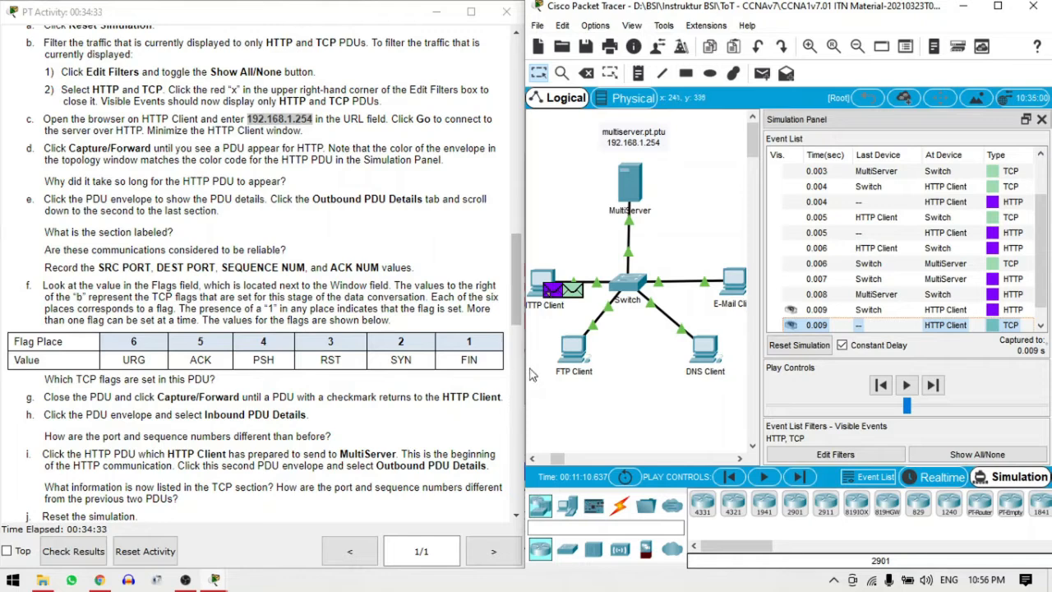
Step: Examine the TCP section in the inbound details of the HTTP PDU returned to the HTTP Client
left_click(554, 301)
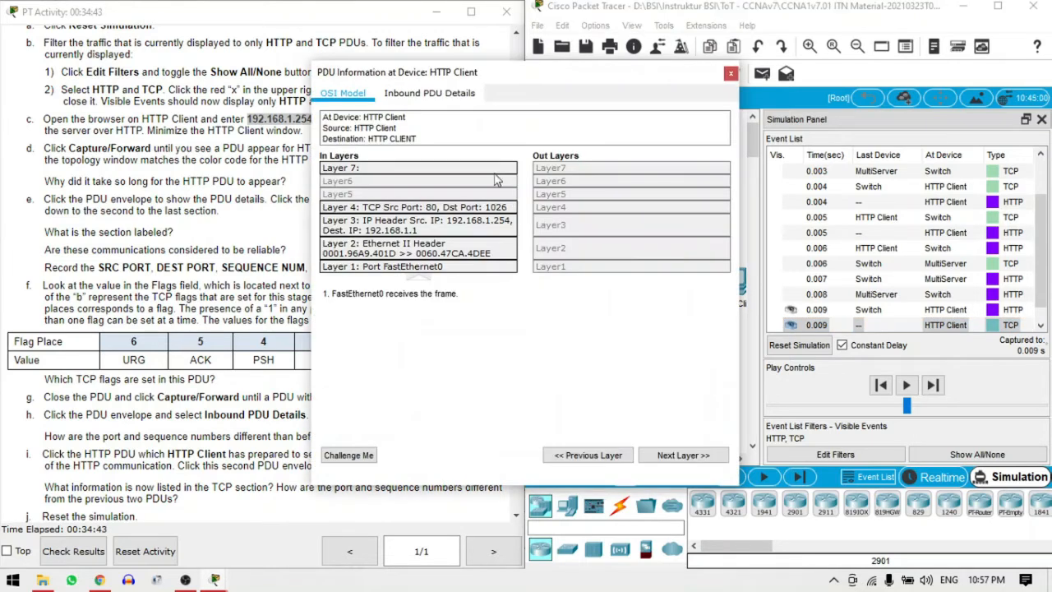
left_click(448, 95)
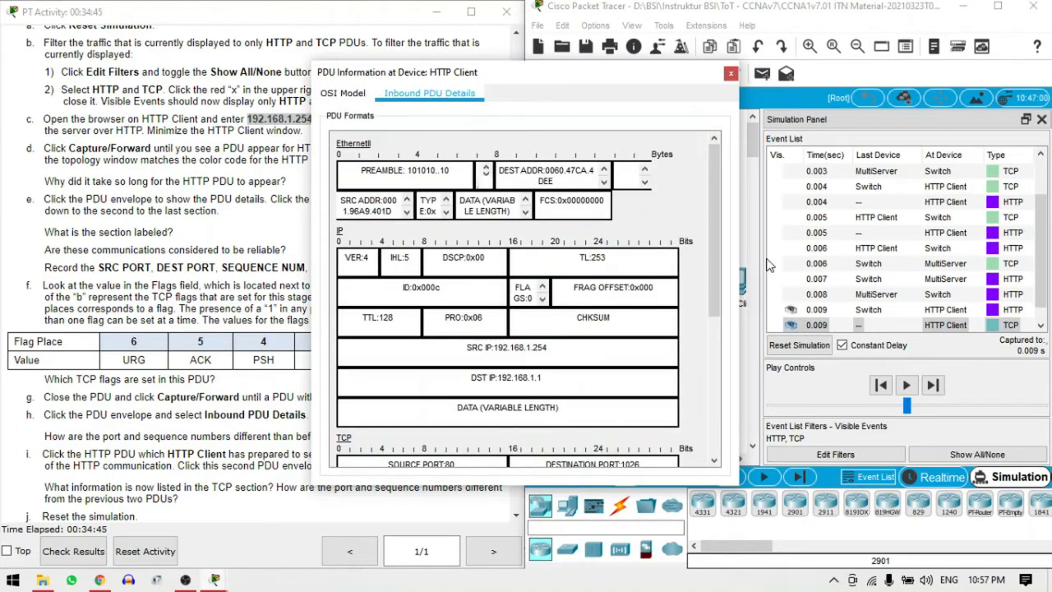
left_click_drag(713, 243, 691, 400)
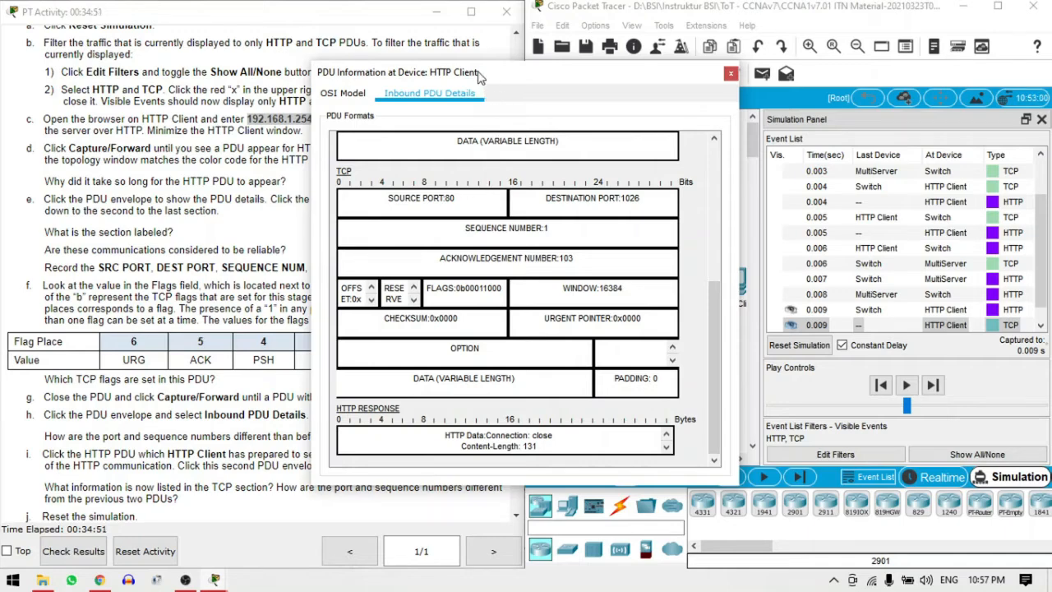
left_click_drag(481, 74, 675, 82)
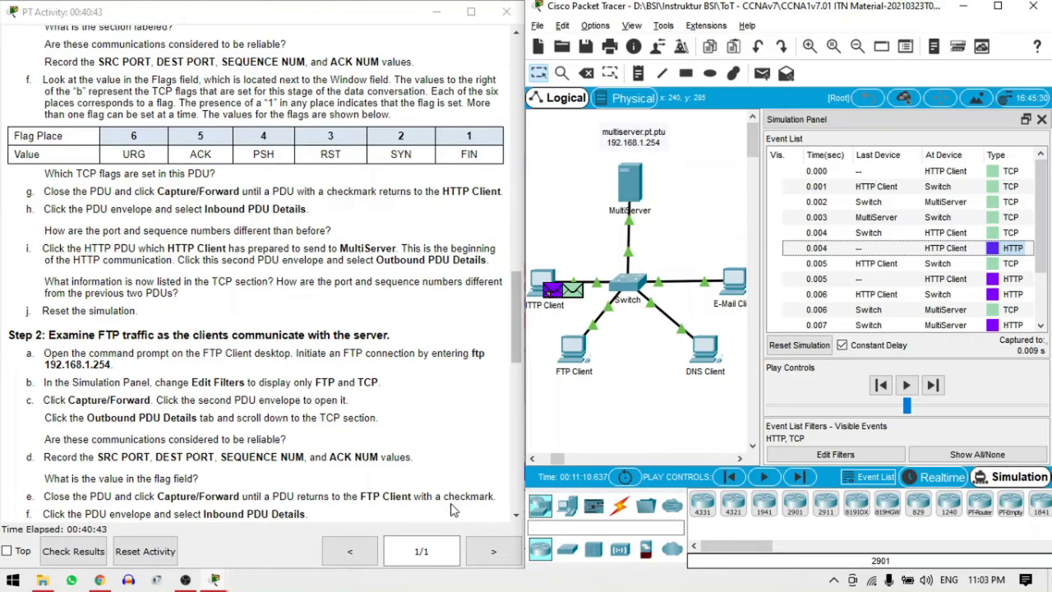
Step: Examine the TCP section in the outbound details of the HTTP event at 0.004 s and close the PDU
left_click(1013, 248)
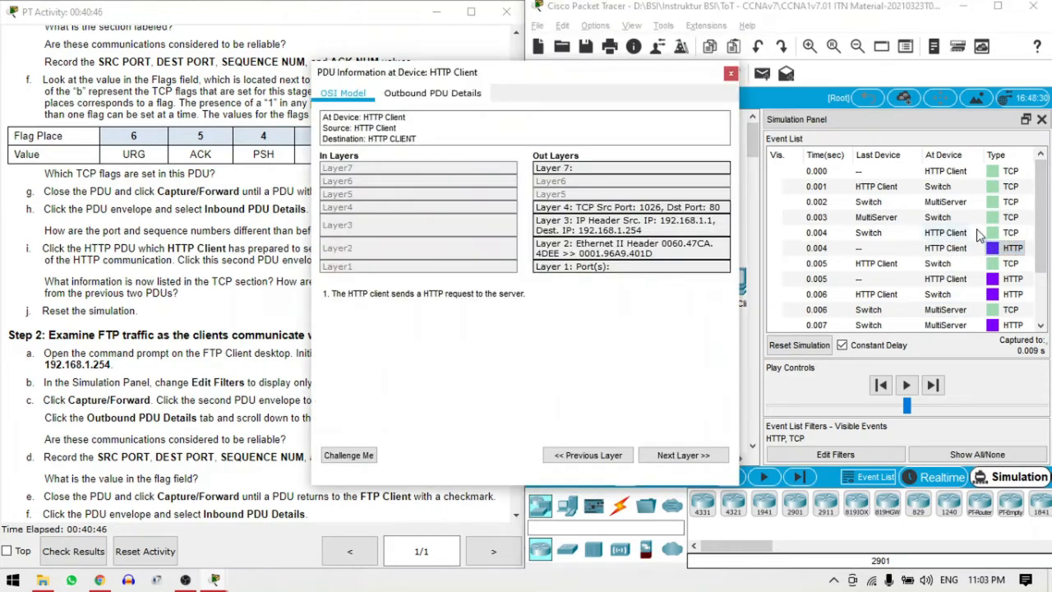
left_click(428, 94)
left_click_drag(714, 280, 717, 423)
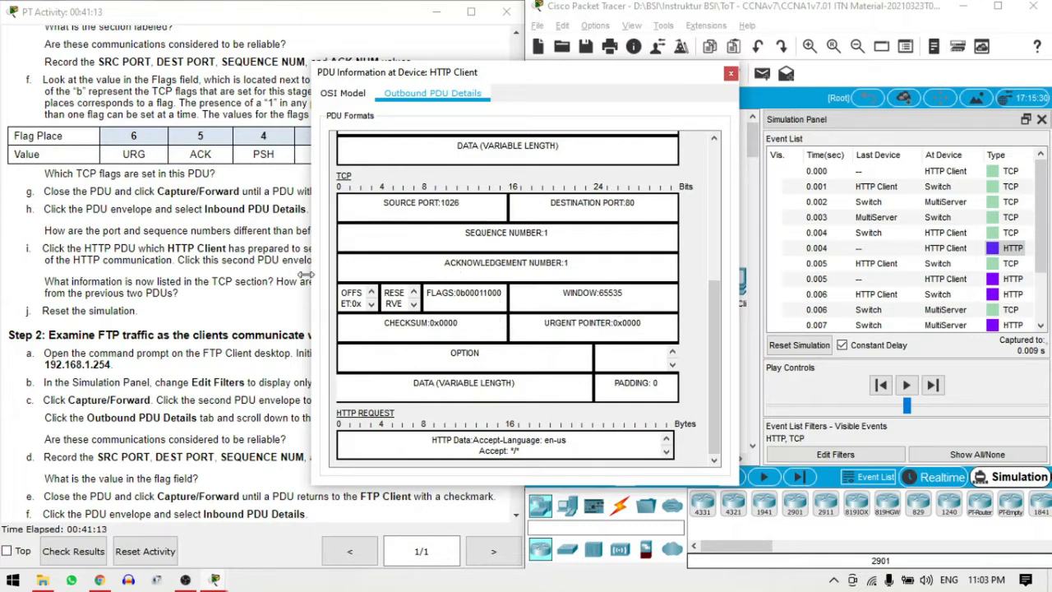
left_click(729, 76)
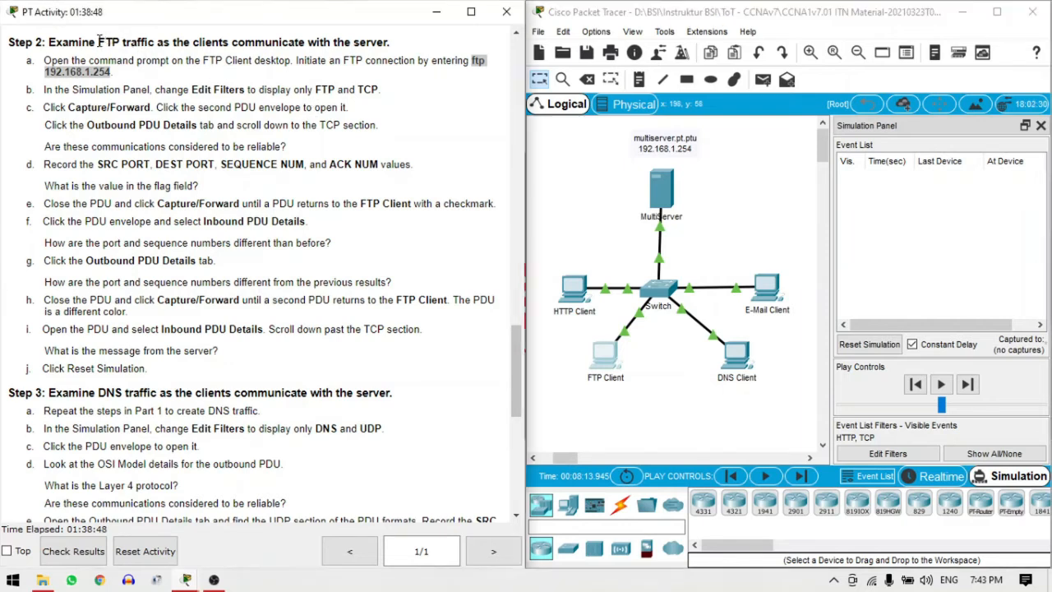
left_click_drag(98, 41, 157, 46)
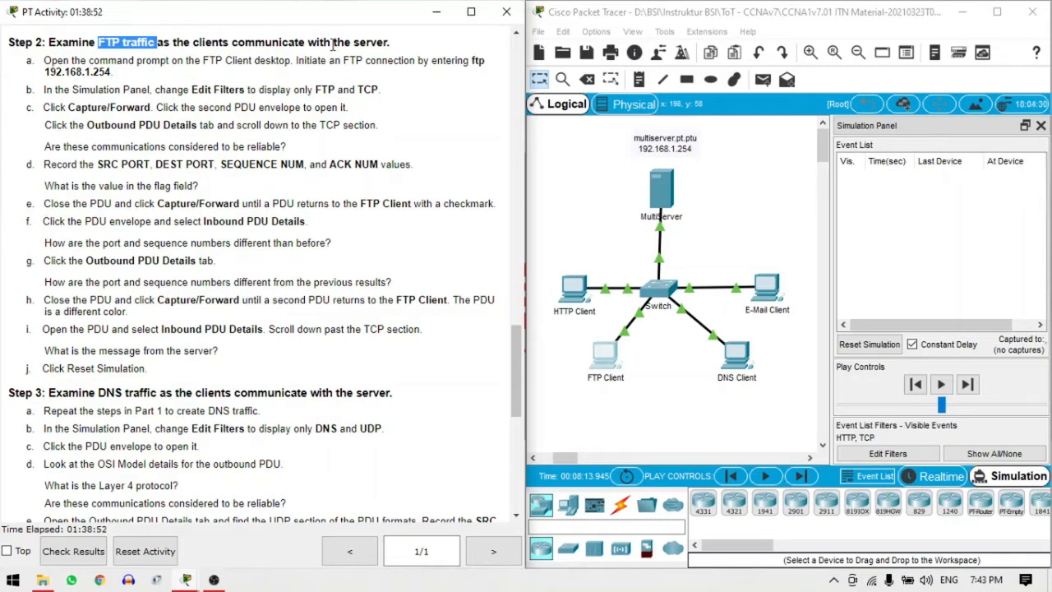
left_click_drag(333, 45, 411, 48)
left_click(265, 80)
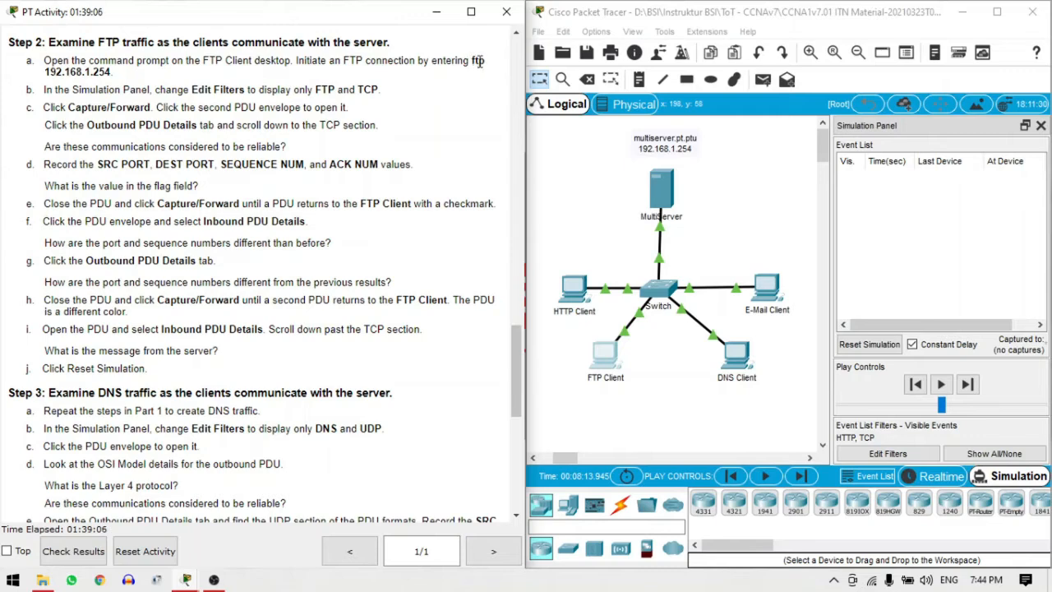
Step: Run ftp 192.168.1.254, copied from the instructions, in the FTP Client's command prompt and minimize the FTP Client window
left_click_drag(472, 60, 114, 72)
key("ctrl+c")
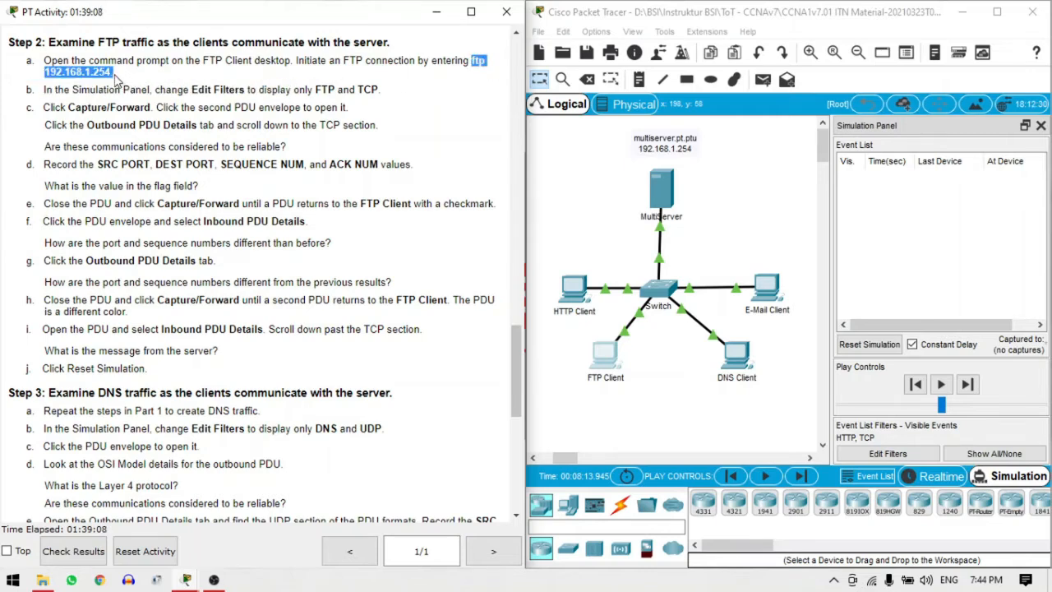
left_click(607, 360)
left_click(676, 181)
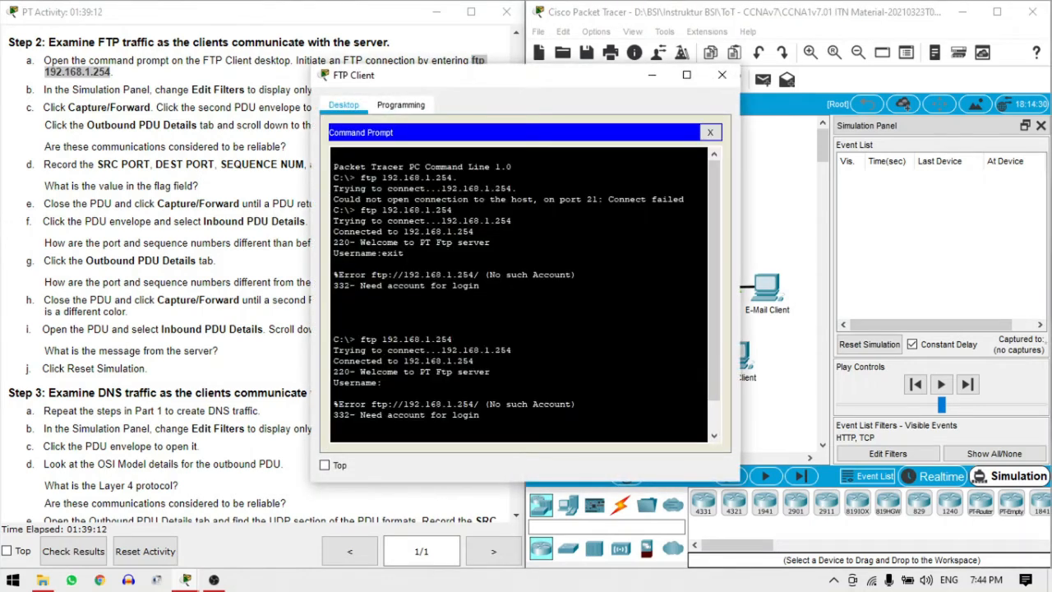
key("ctrl+v")
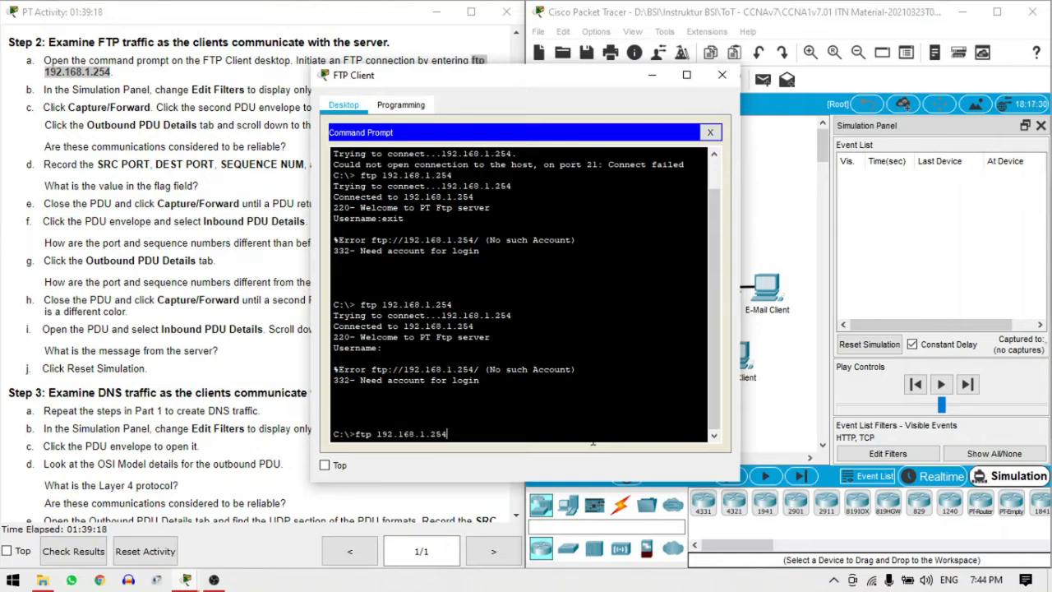
key("Return")
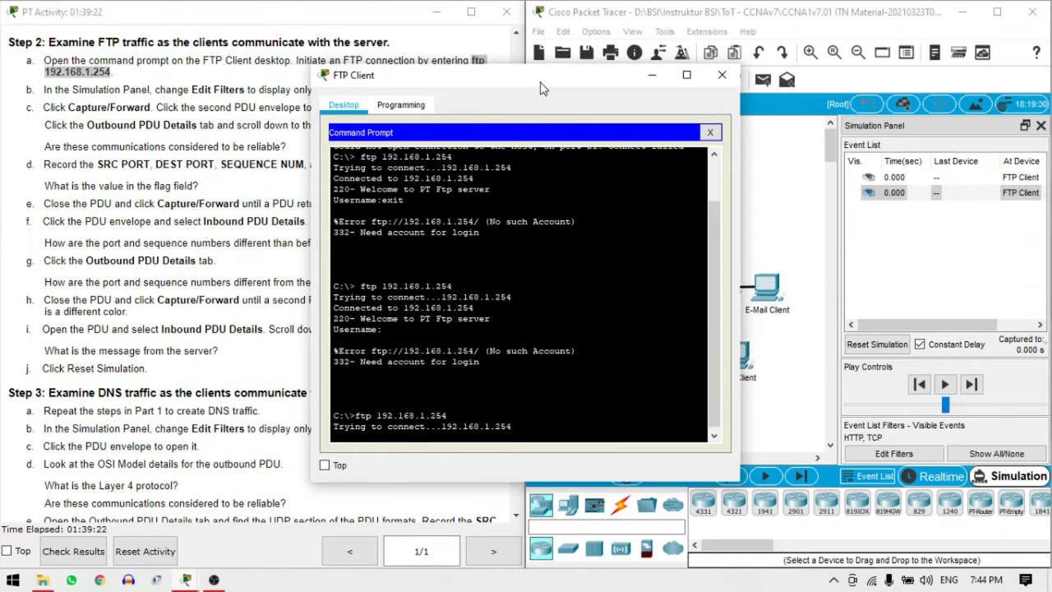
left_click_drag(544, 82, 708, 109)
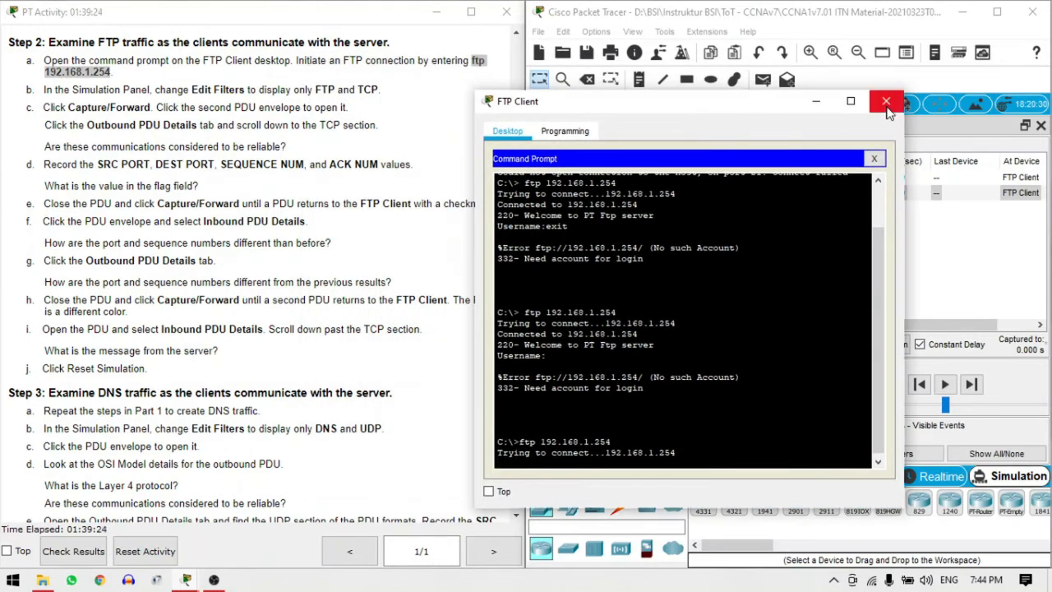
left_click(817, 105)
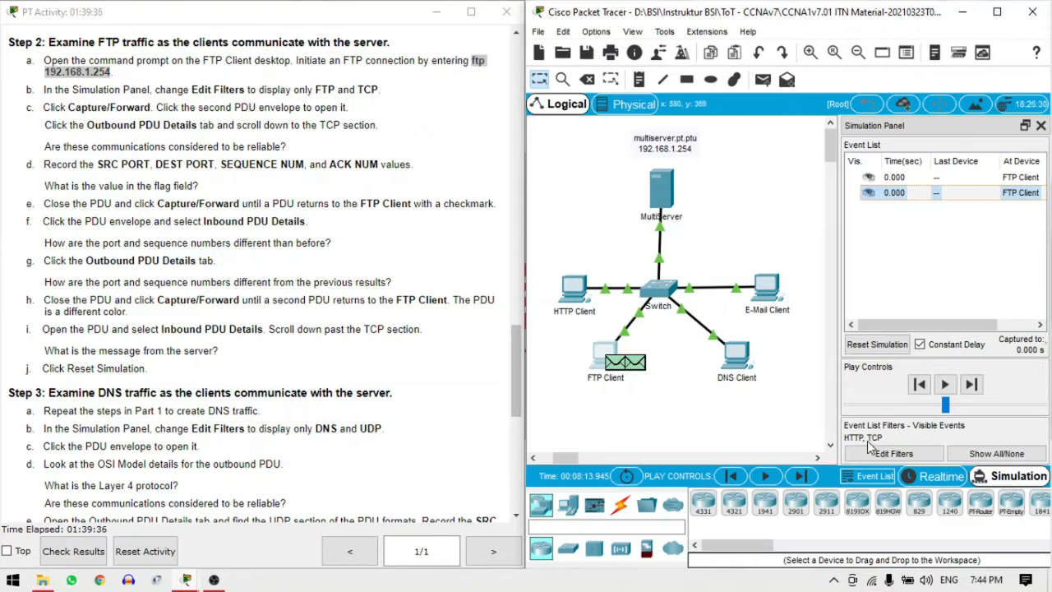
Step: Change the event list filters to show only FTP and TCP
left_click(923, 456)
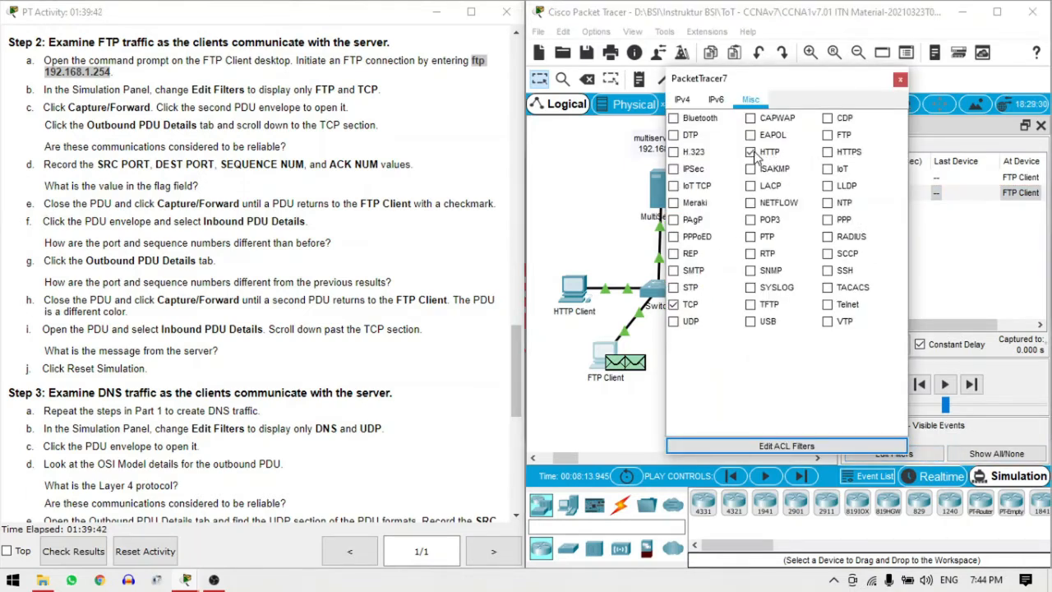
left_click(751, 152)
left_click(900, 78)
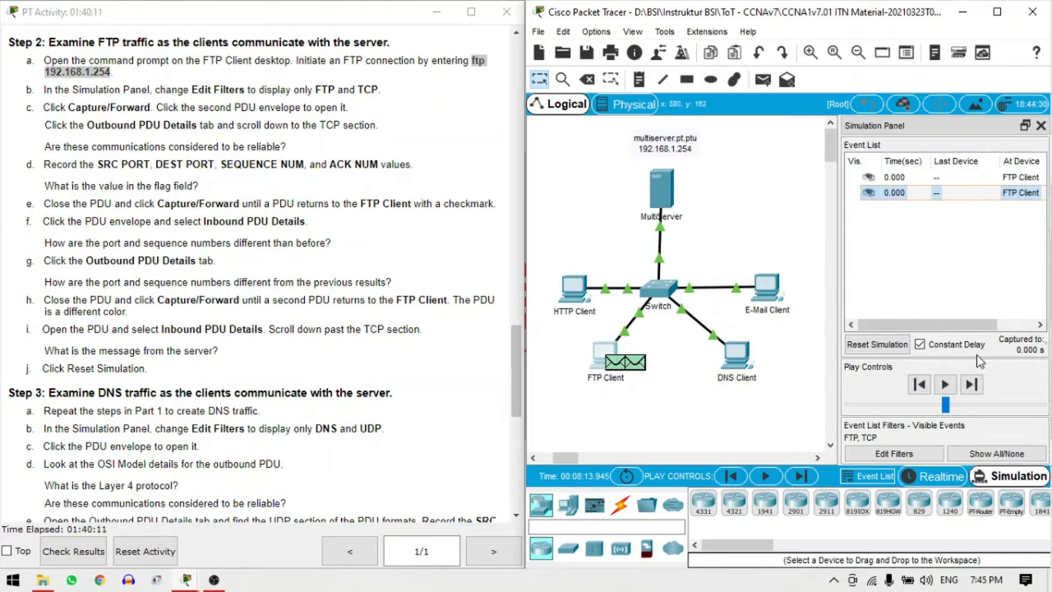
Step: Advance the simulation by one capture, view the outbound details of the PDU at the FTP Client, and close it
left_click(970, 384)
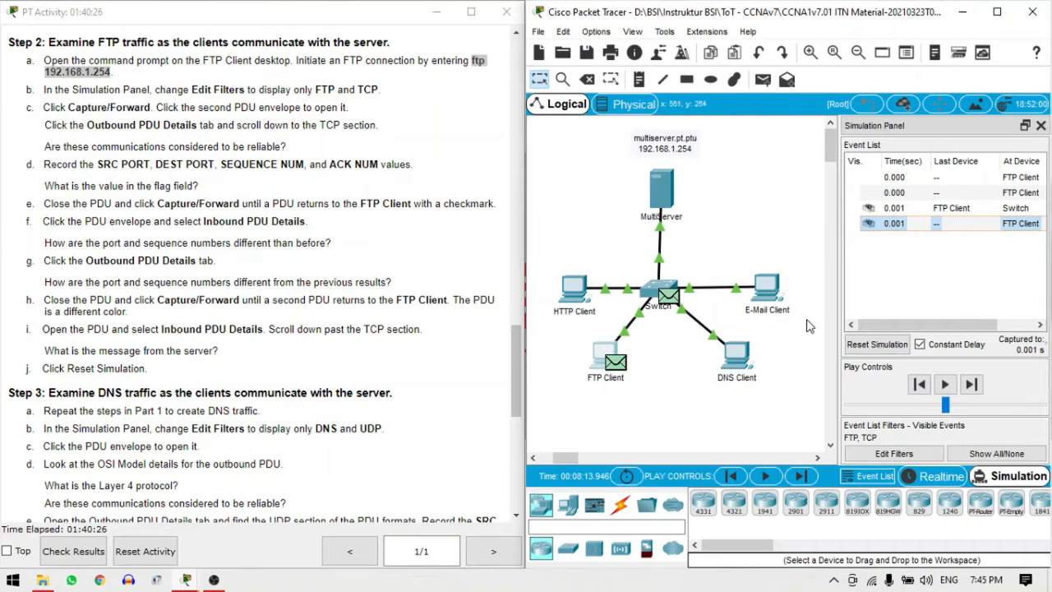
left_click(621, 368)
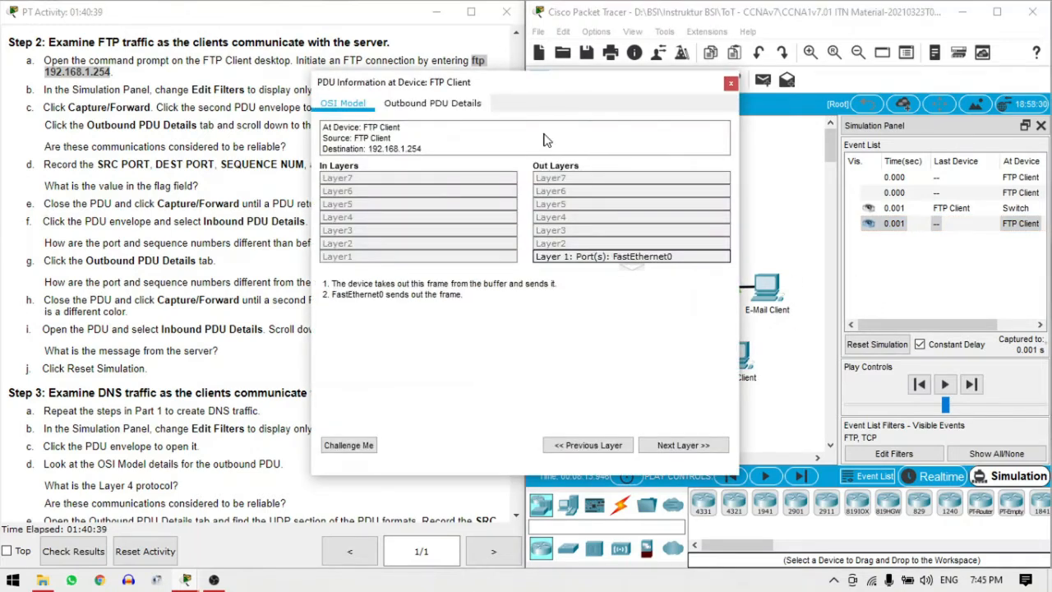
left_click(464, 113)
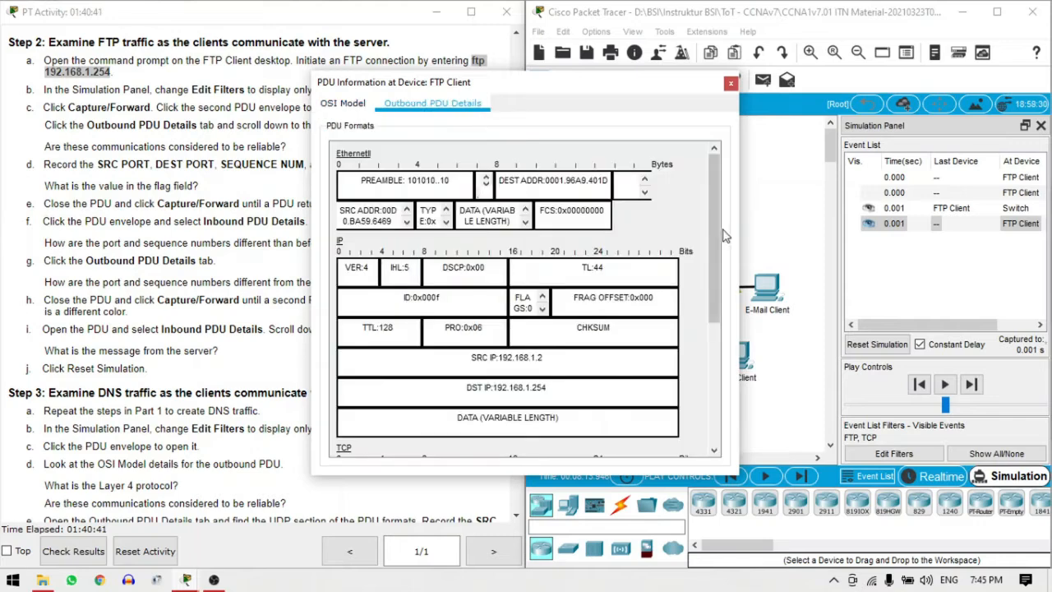
left_click(731, 85)
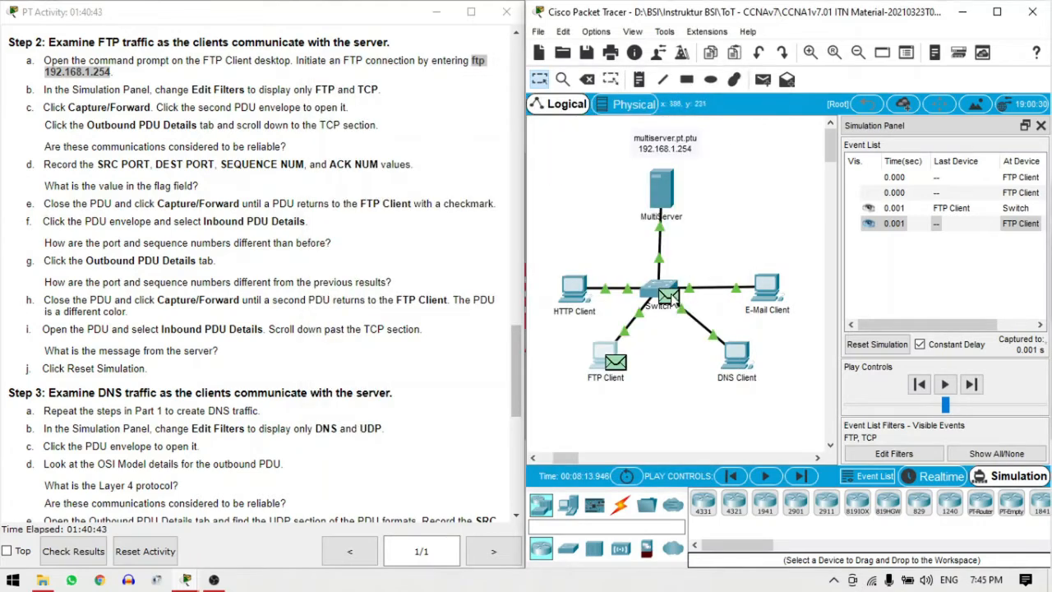
Step: Examine the TCP section in the outbound details of the PDU at the Switch
left_click(672, 297)
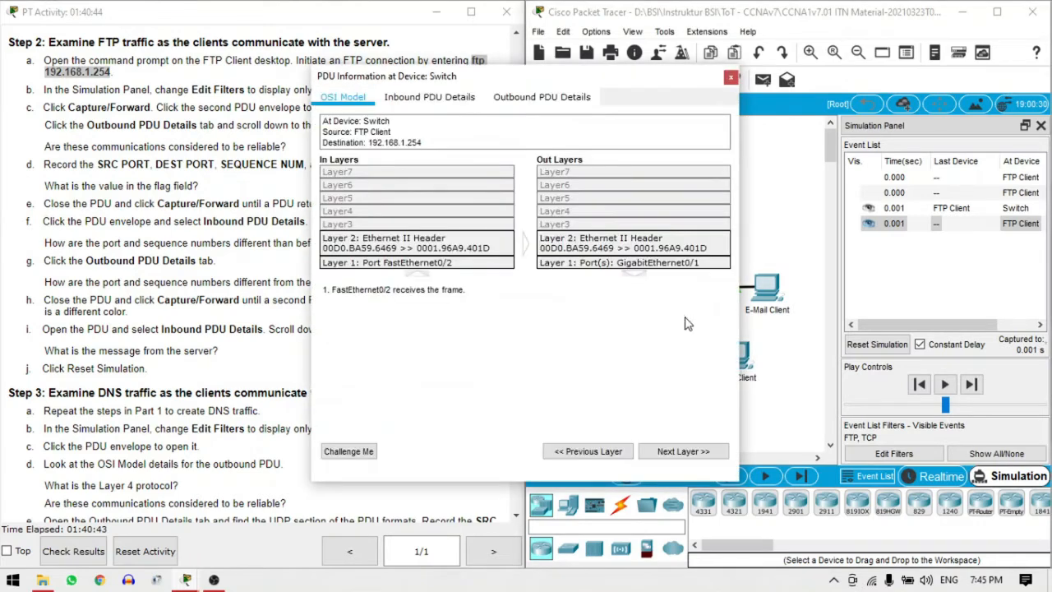
left_click(511, 98)
scroll(700, 224, "down", 10)
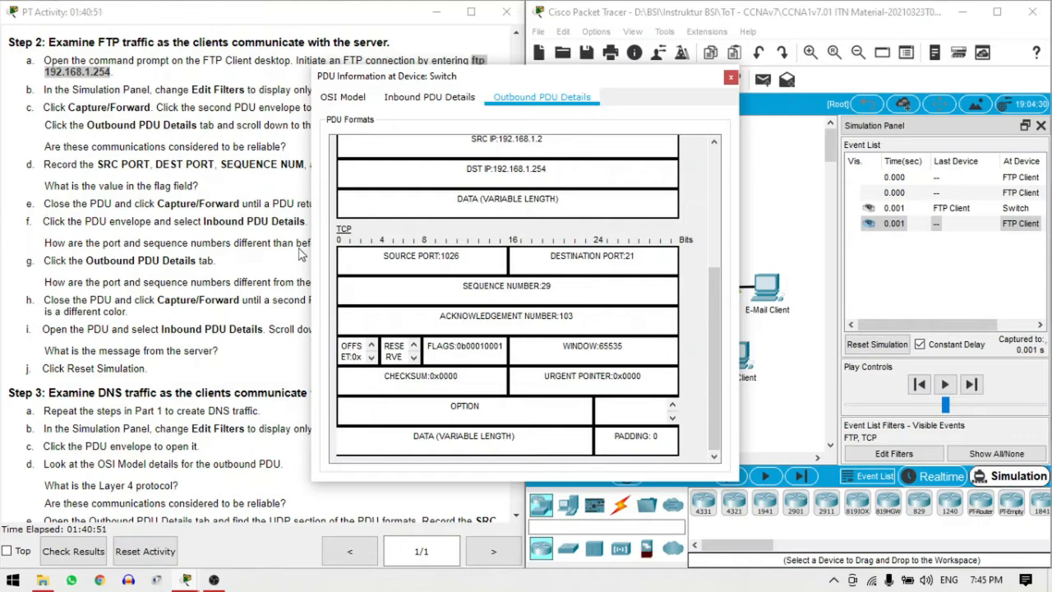
left_click_drag(368, 77, 485, 64)
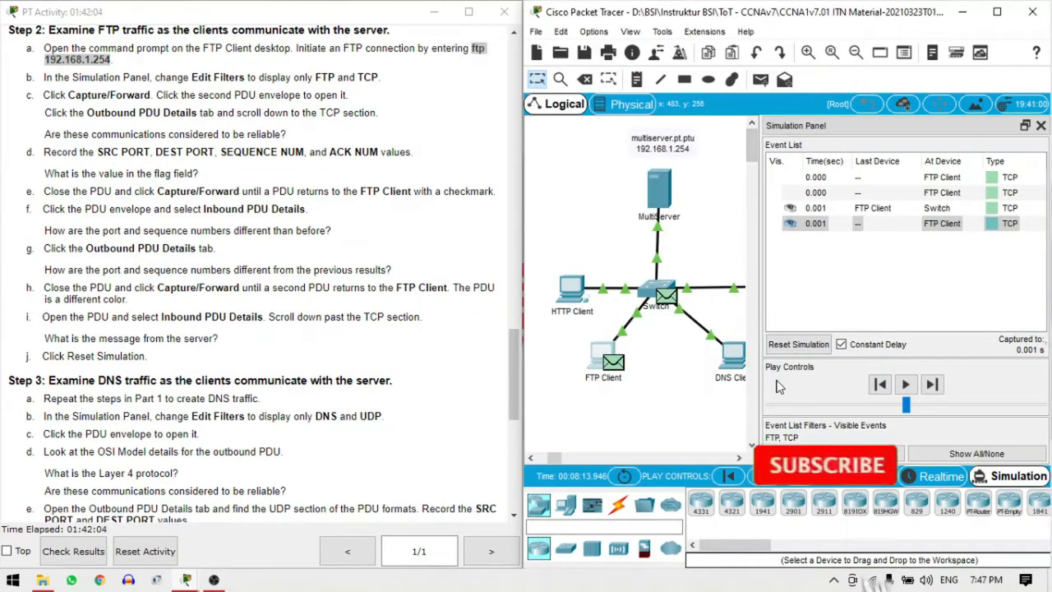
Step: Examine the ports, sequence number, acknowledgement number and flags in the FTP Client PDU's outbound TCP section and close the PDU
left_click(622, 368)
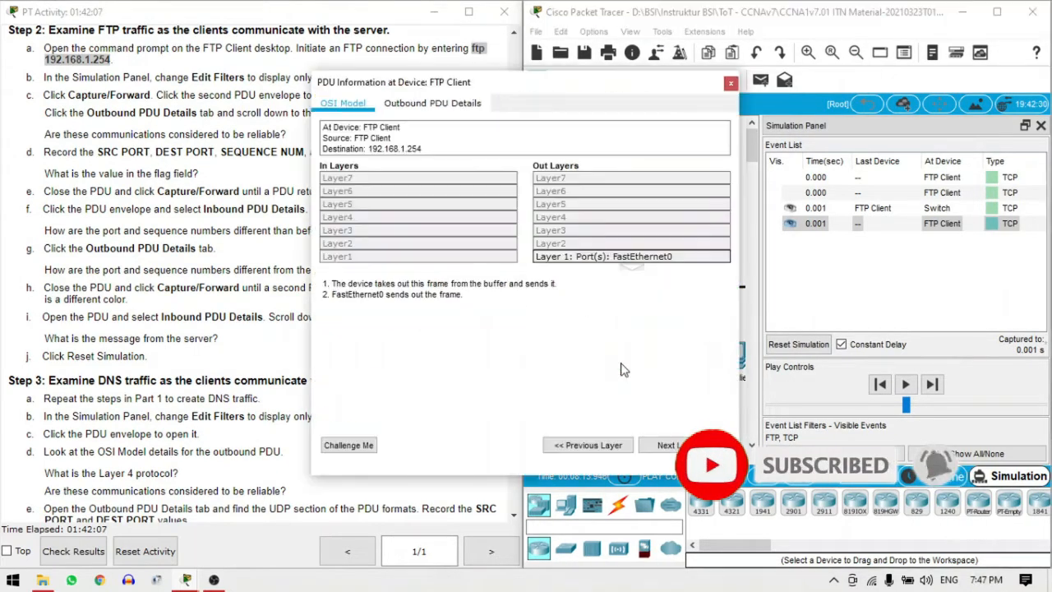
left_click(472, 105)
scroll(697, 407, "down", 5)
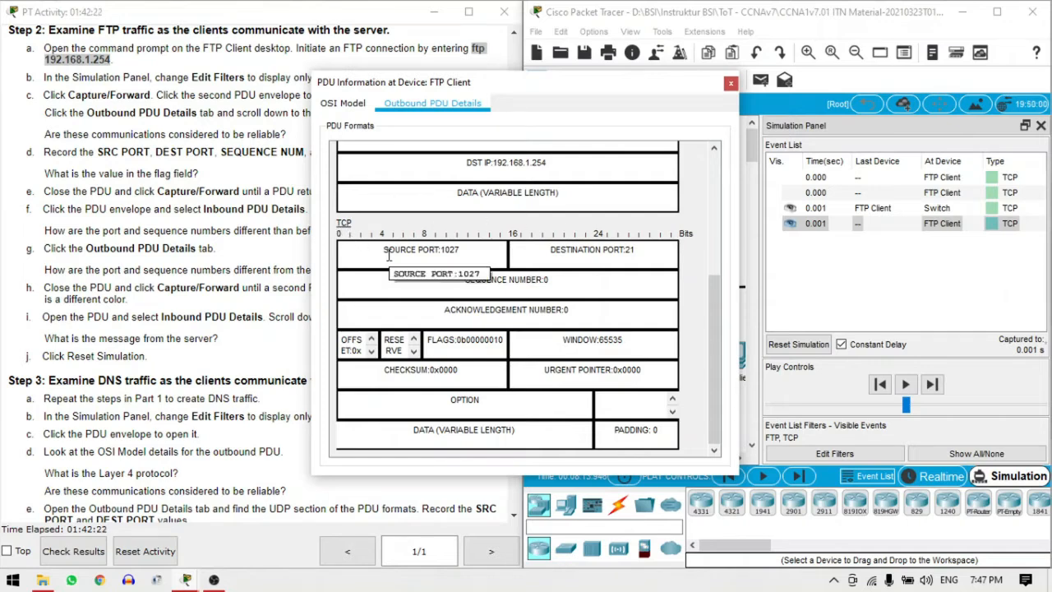
left_click_drag(405, 85, 591, 47)
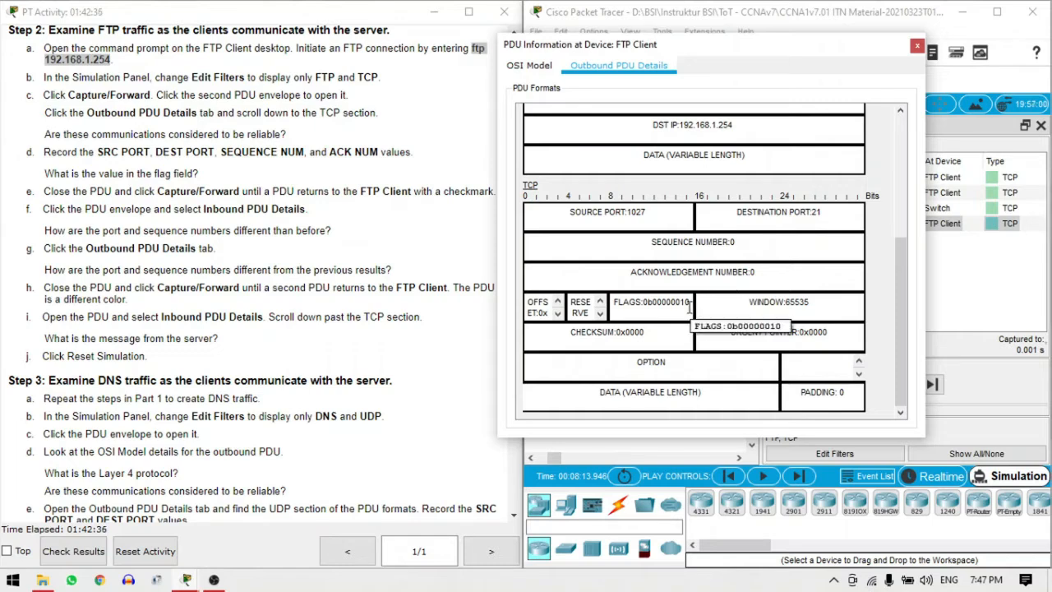
left_click_drag(565, 46, 665, 80)
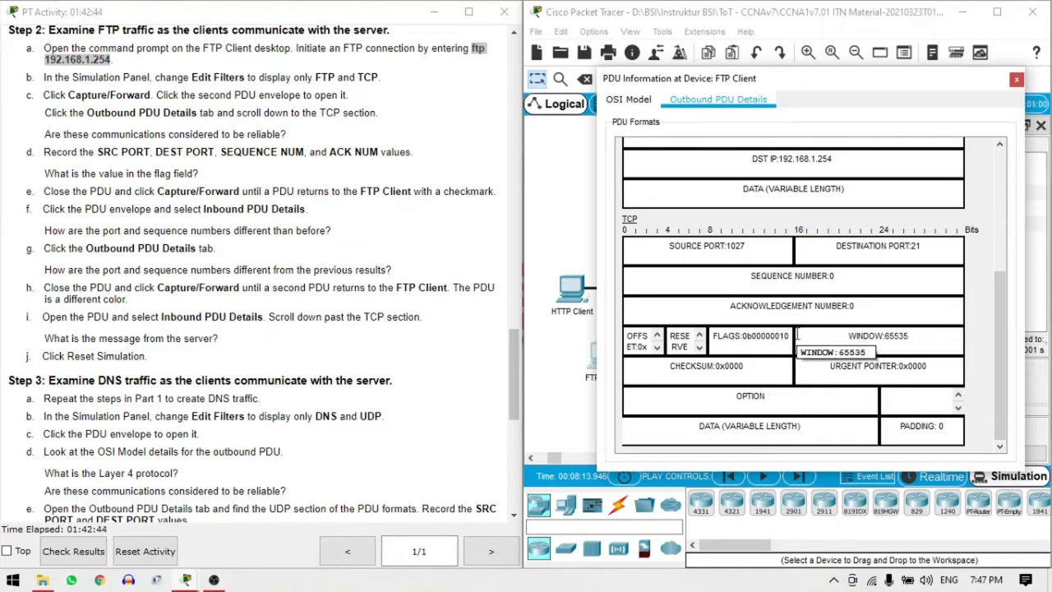
left_click(1016, 81)
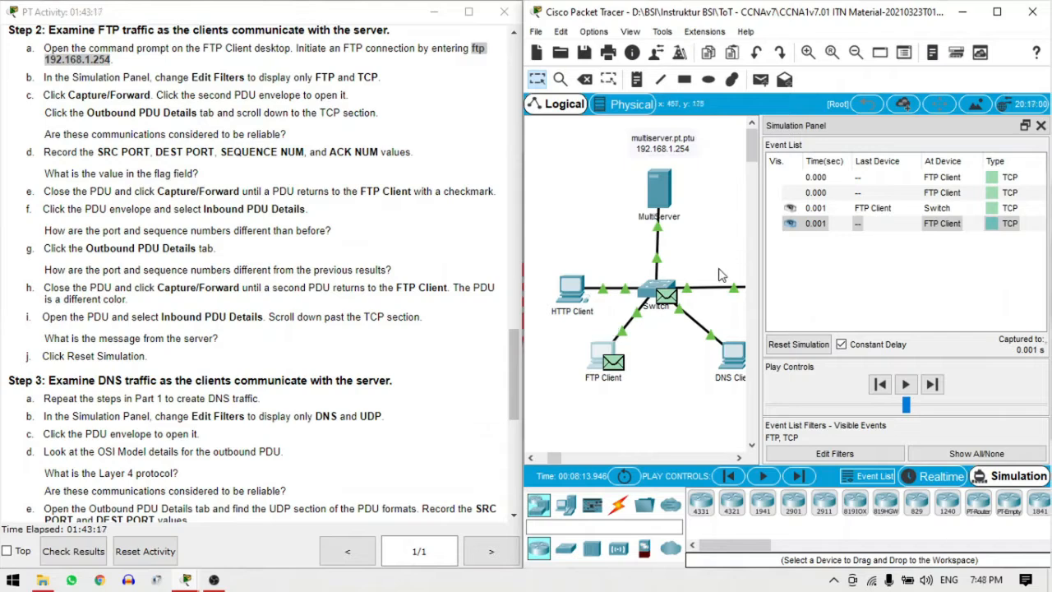
Step: Advance the simulation until a PDU returns to the FTP Client with a checkmark at 0.005 s
left_click(933, 386)
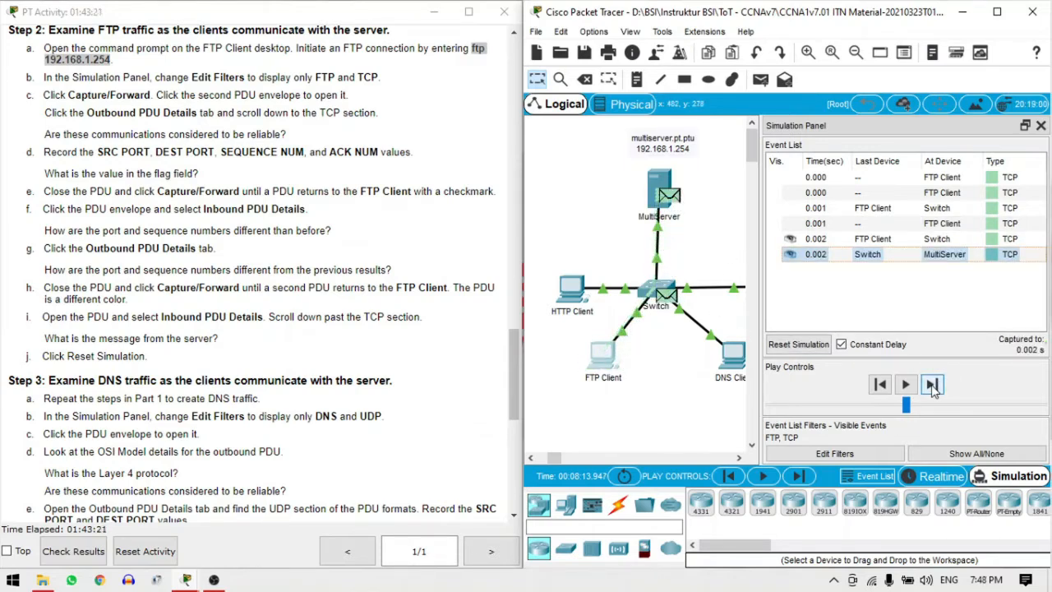
left_click(933, 385)
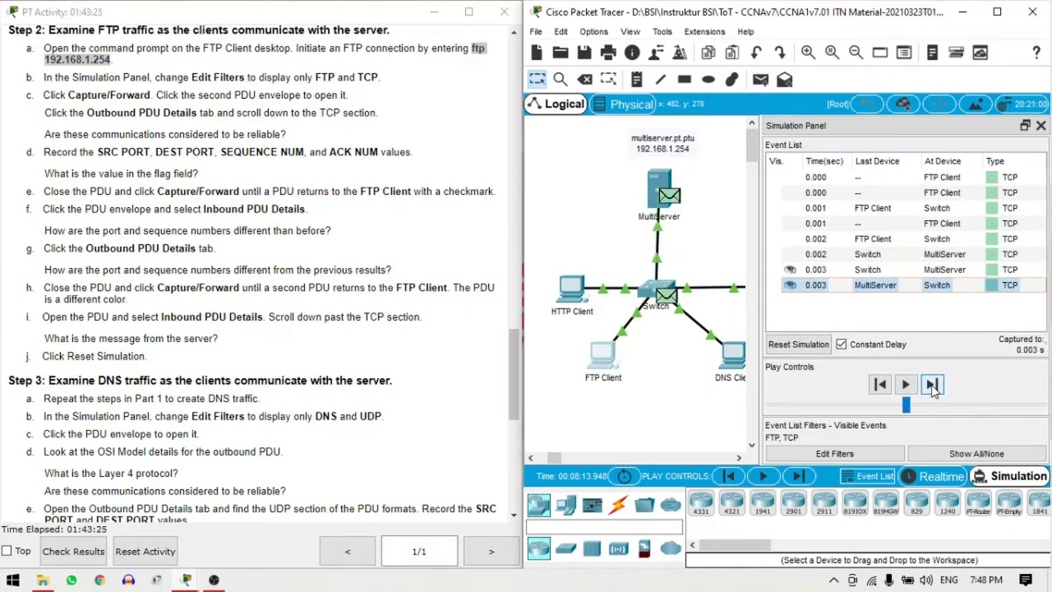
left_click(933, 386)
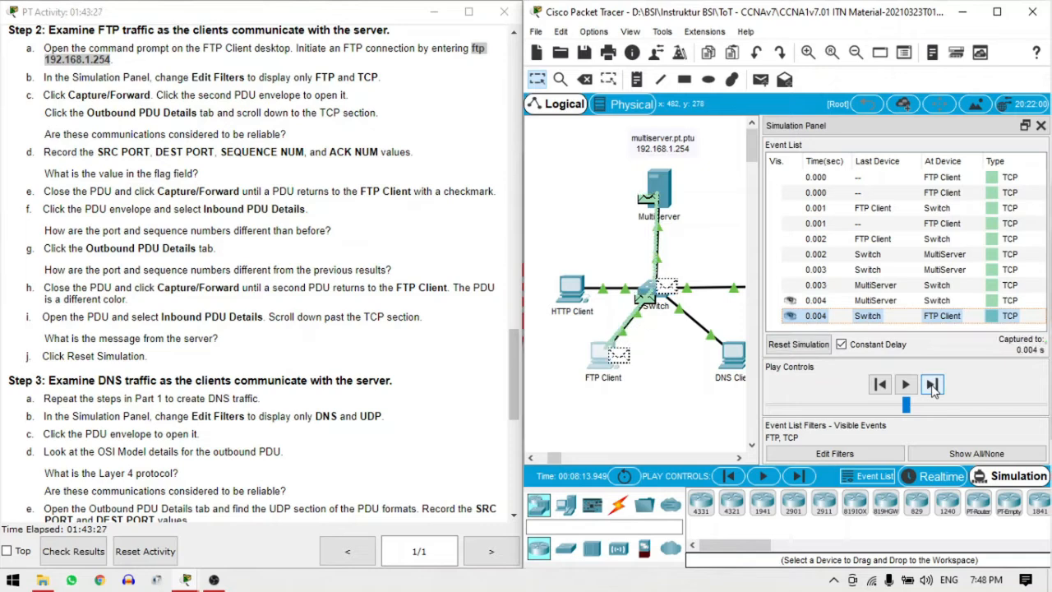
left_click(933, 386)
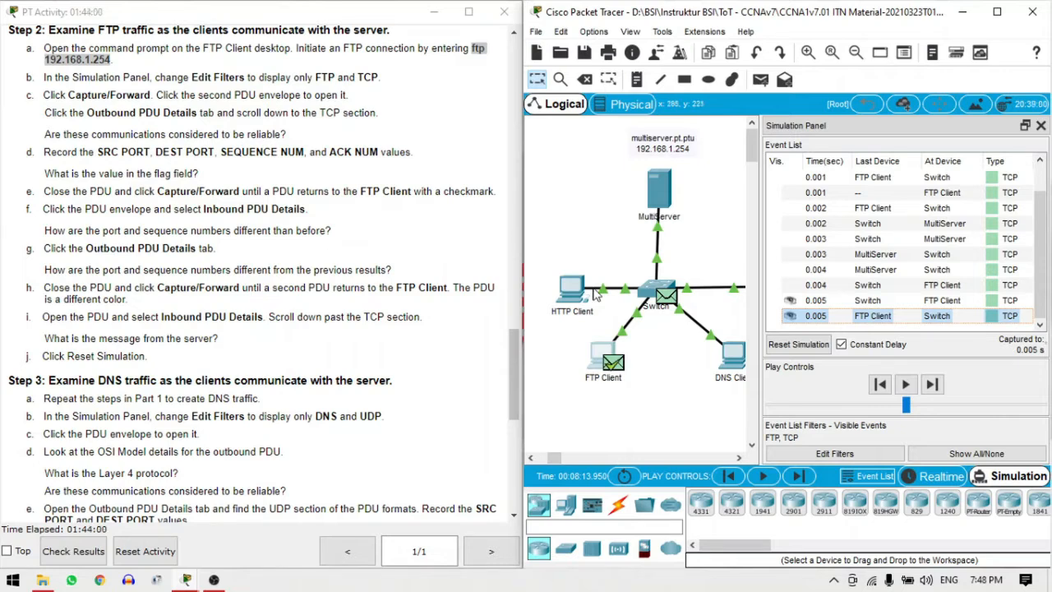
Step: Examine the TCP section in the inbound details of the checkmarked PDU at the FTP Client
left_click(620, 372)
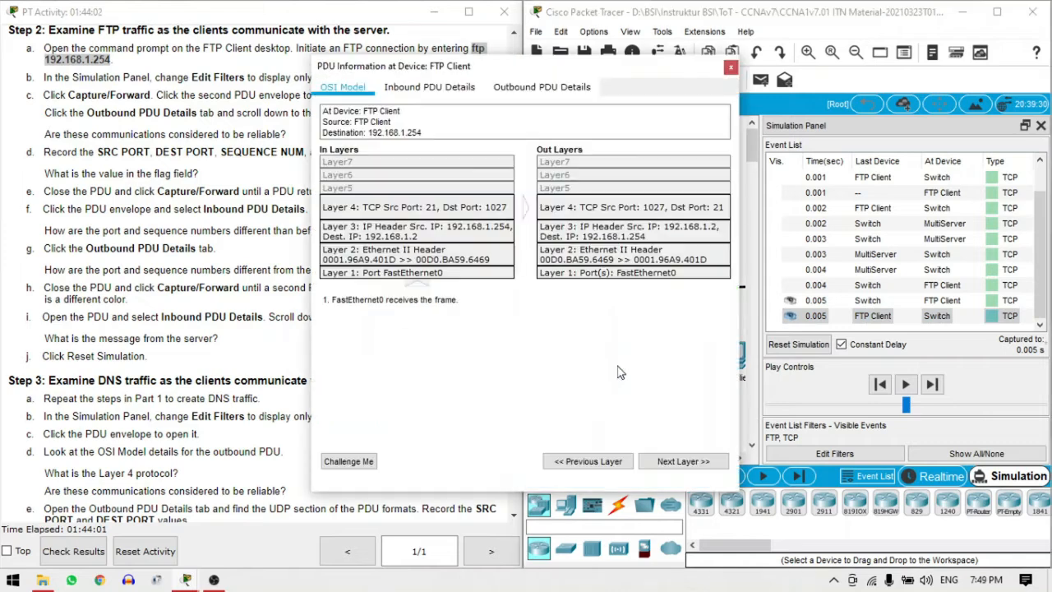
left_click(443, 95)
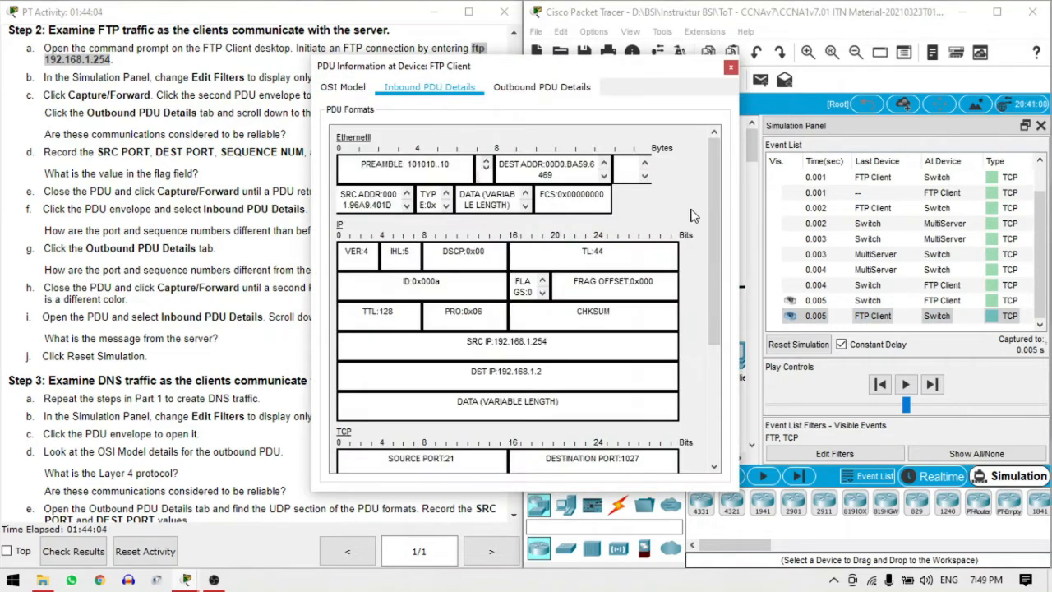
left_click_drag(714, 216, 703, 415)
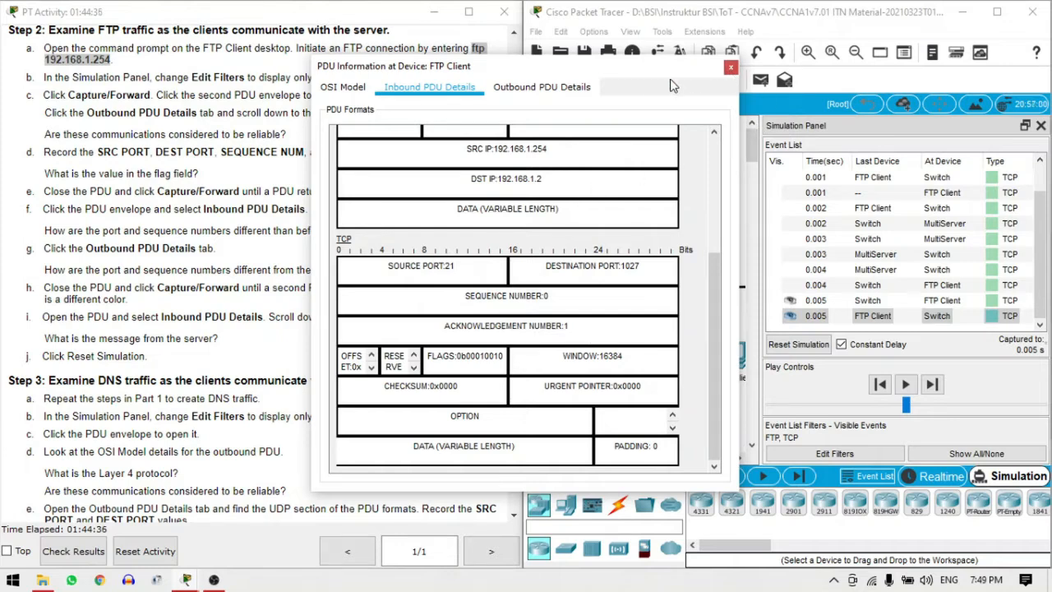
left_click_drag(644, 77, 735, 63)
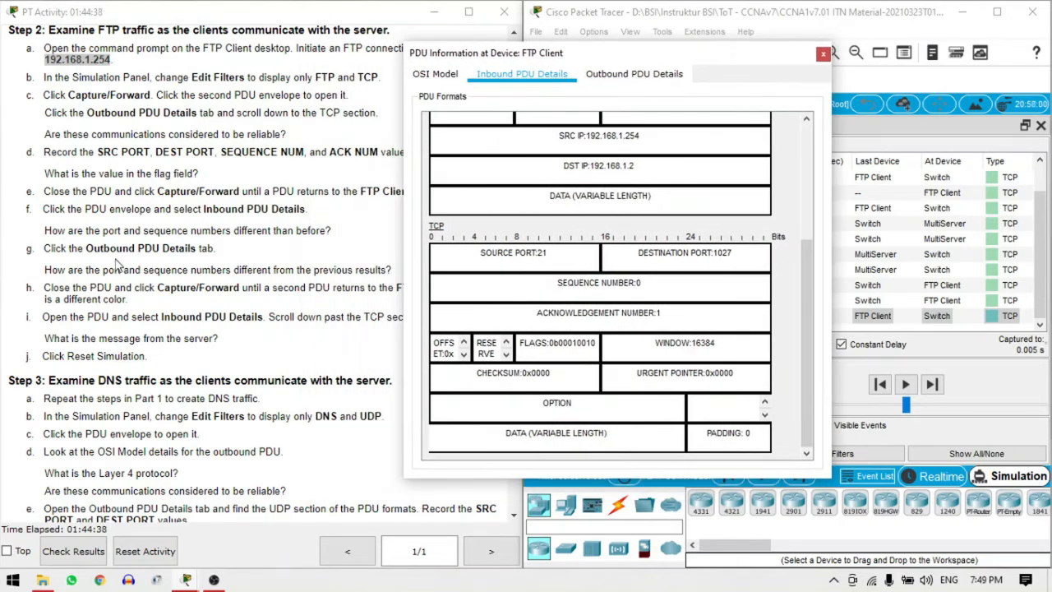
Step: Compare the ports and sequence numbers in the returned PDU's outbound TCP section with the inbound ones and close the PDU
left_click(612, 76)
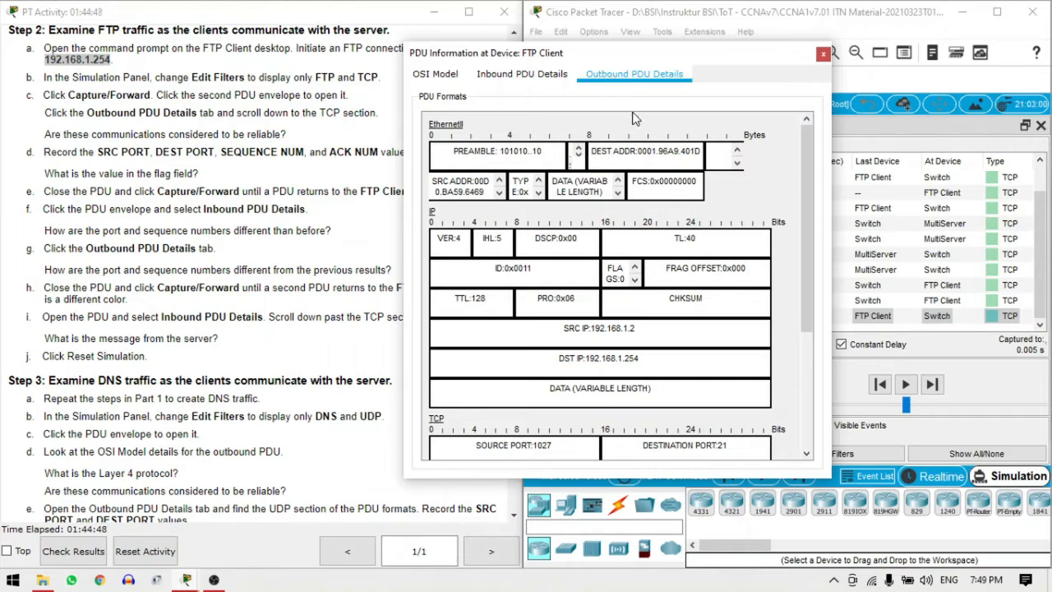
left_click_drag(804, 253, 795, 410)
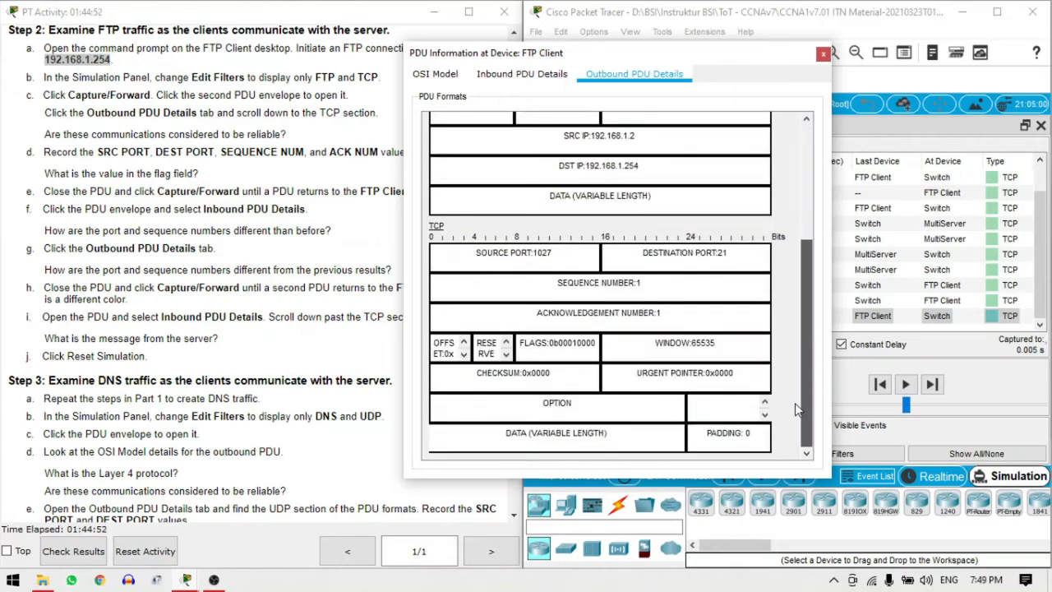
left_click(522, 73)
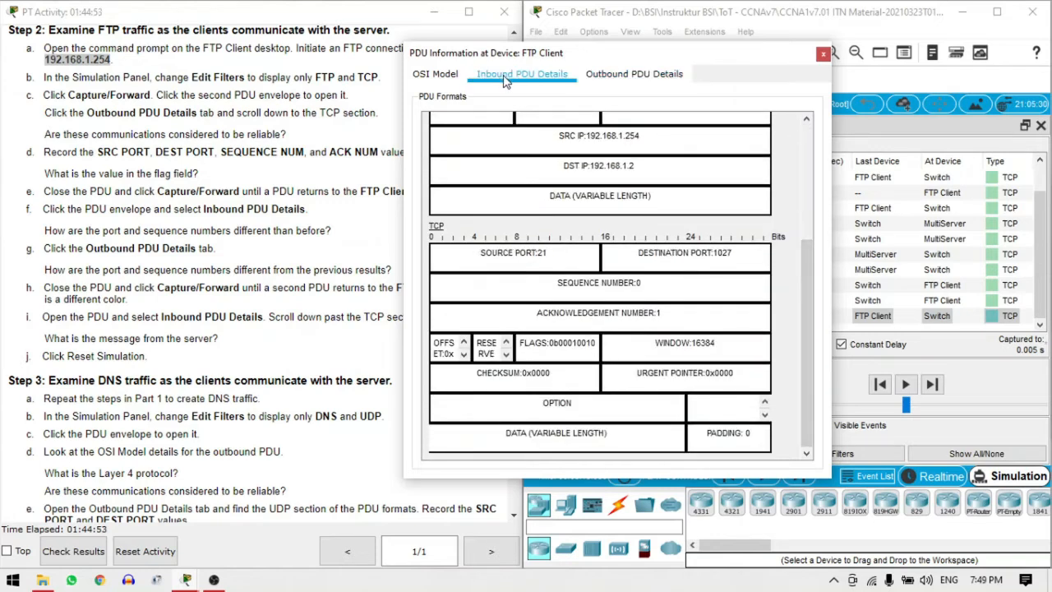
left_click(633, 75)
left_click(564, 75)
left_click(624, 74)
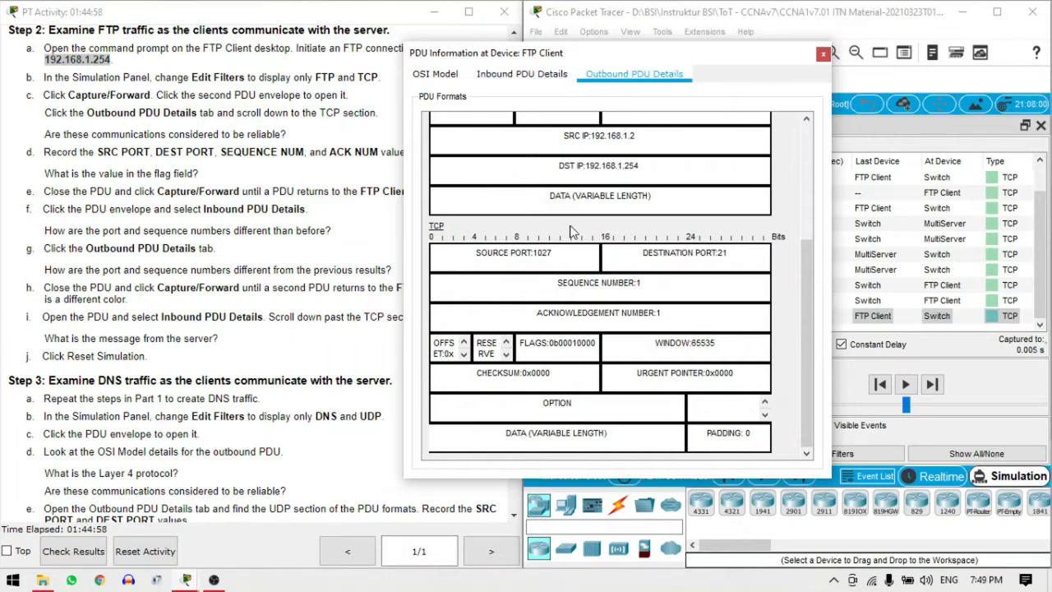
left_click(549, 76)
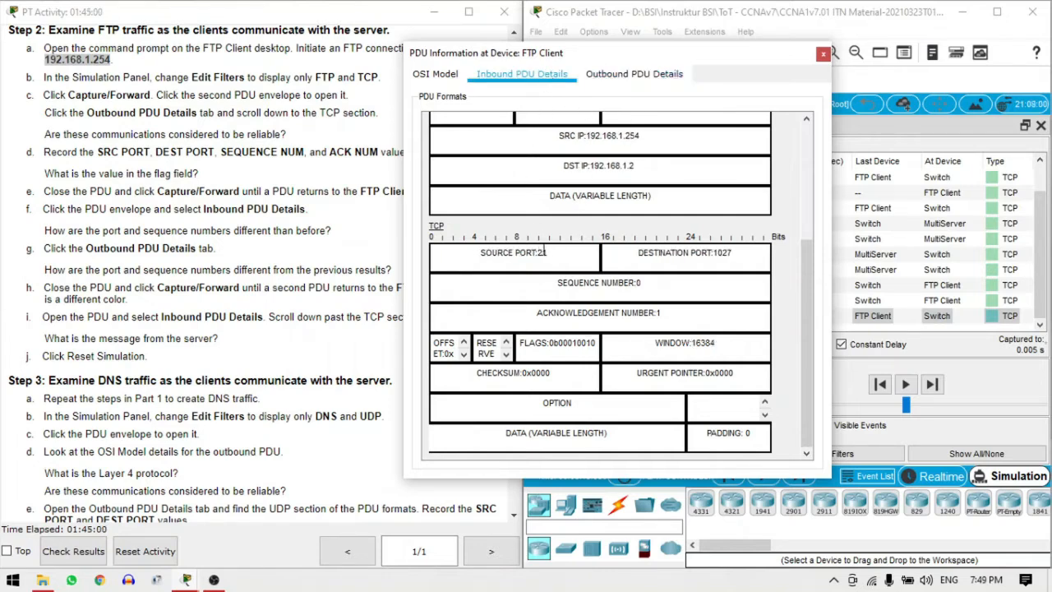
left_click(629, 75)
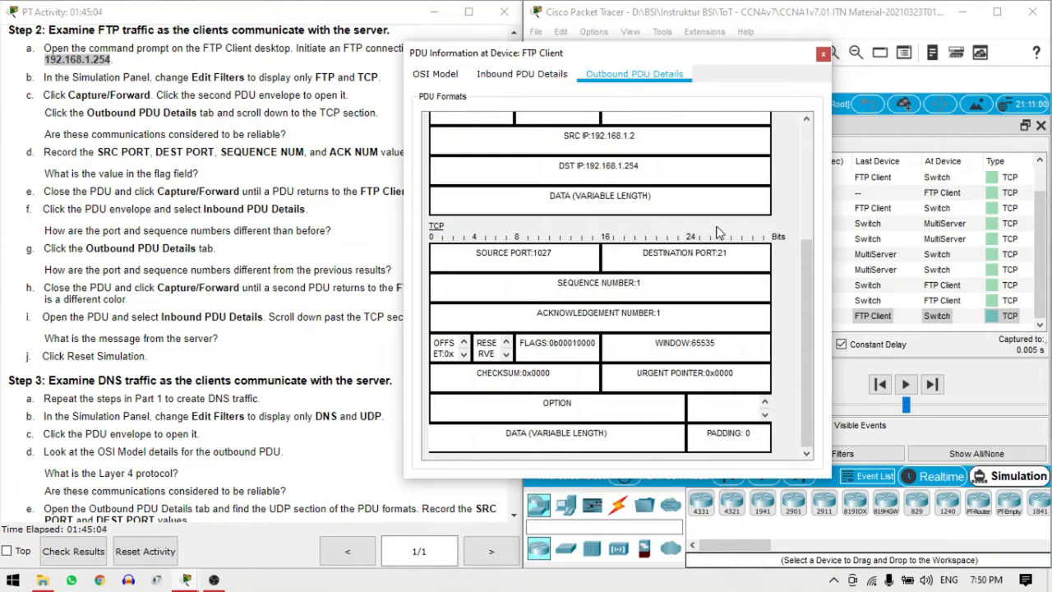
left_click(551, 75)
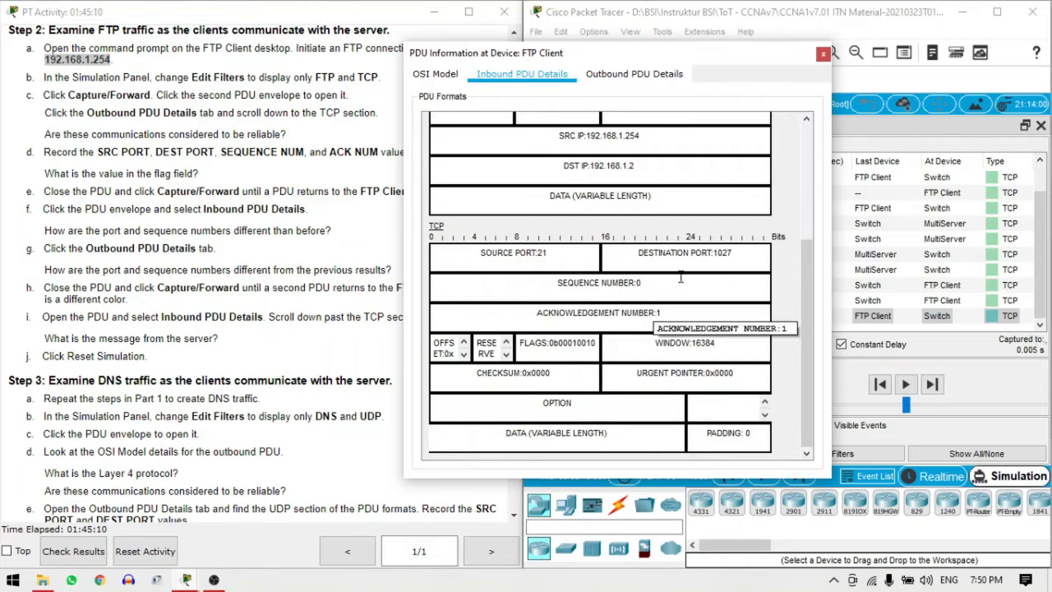
left_click(639, 75)
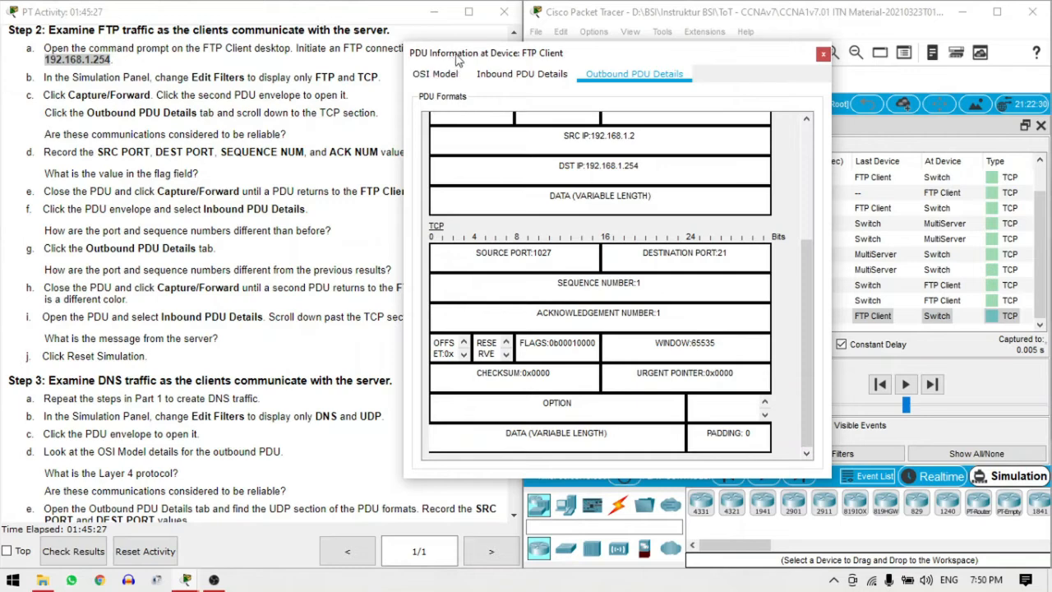
left_click_drag(454, 54, 614, 54)
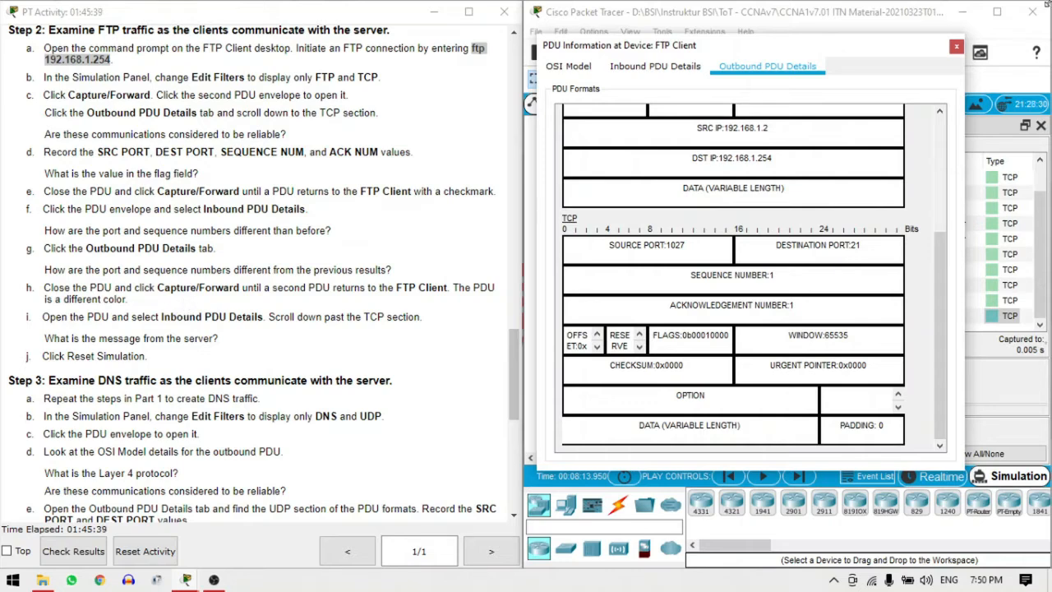
left_click(955, 49)
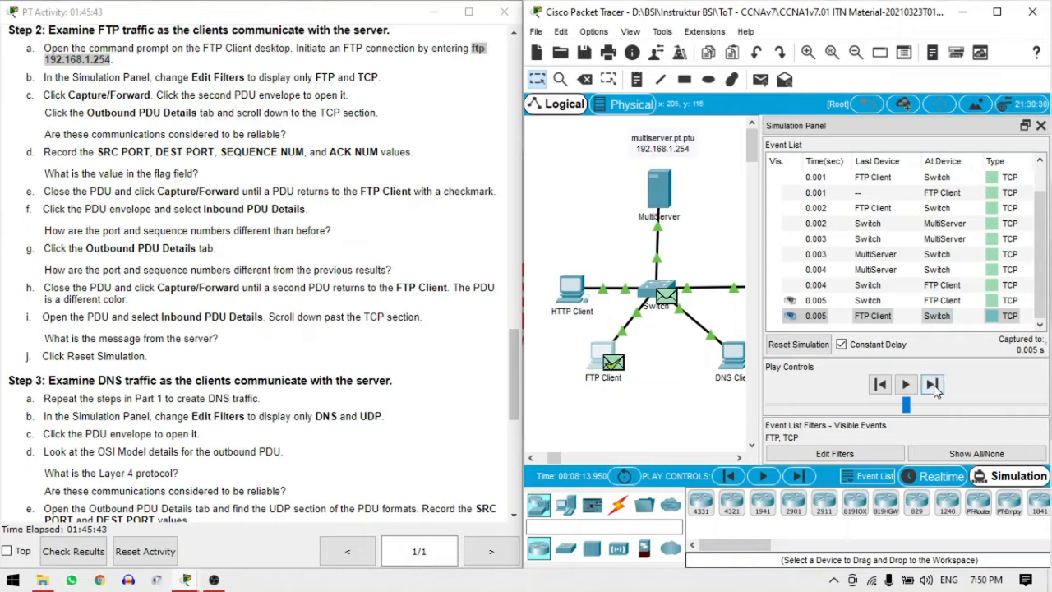
Step: Advance the simulation until the FTP PDU from the MultiServer reaches the FTP Client at 0.009 s and open that PDU
left_click(933, 384)
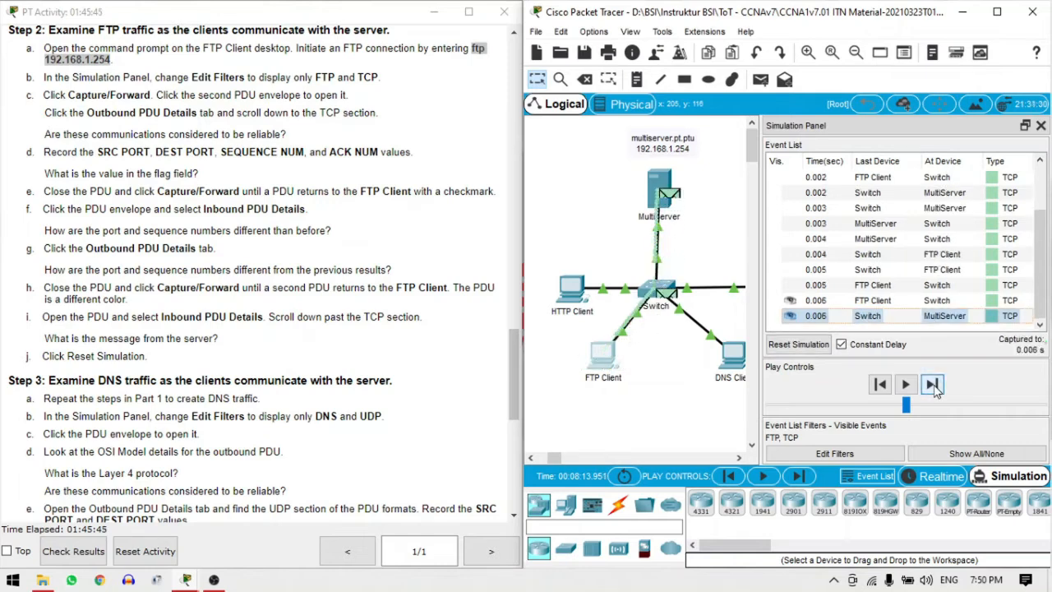
left_click(933, 385)
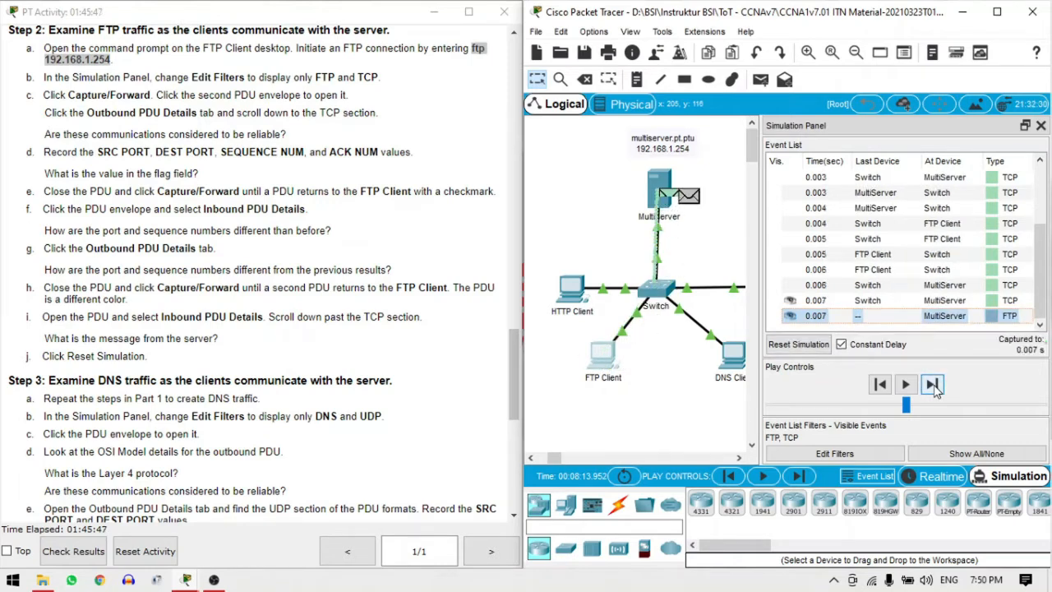
left_click(933, 384)
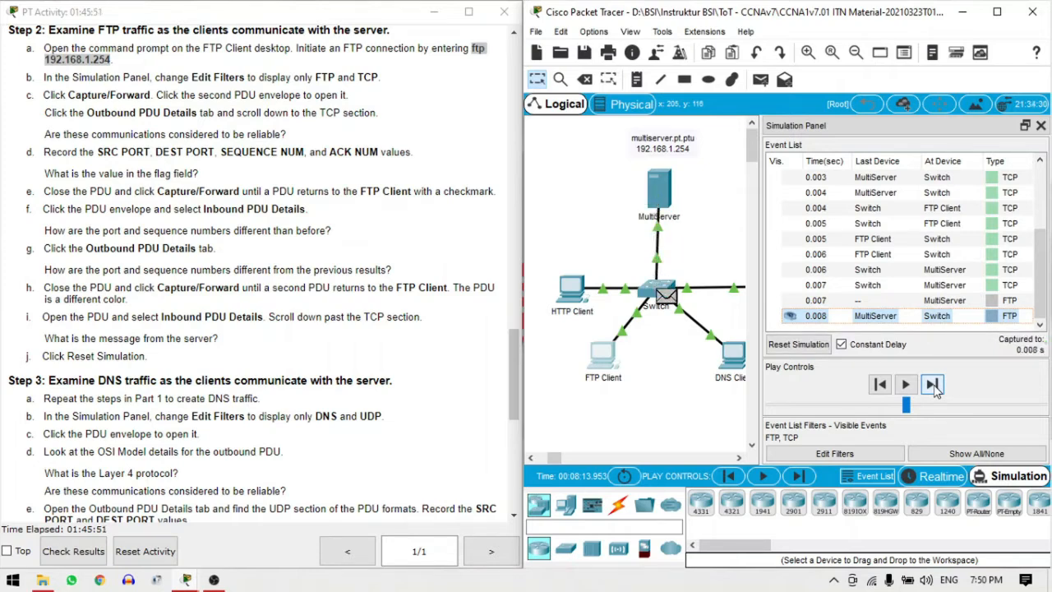
left_click(932, 385)
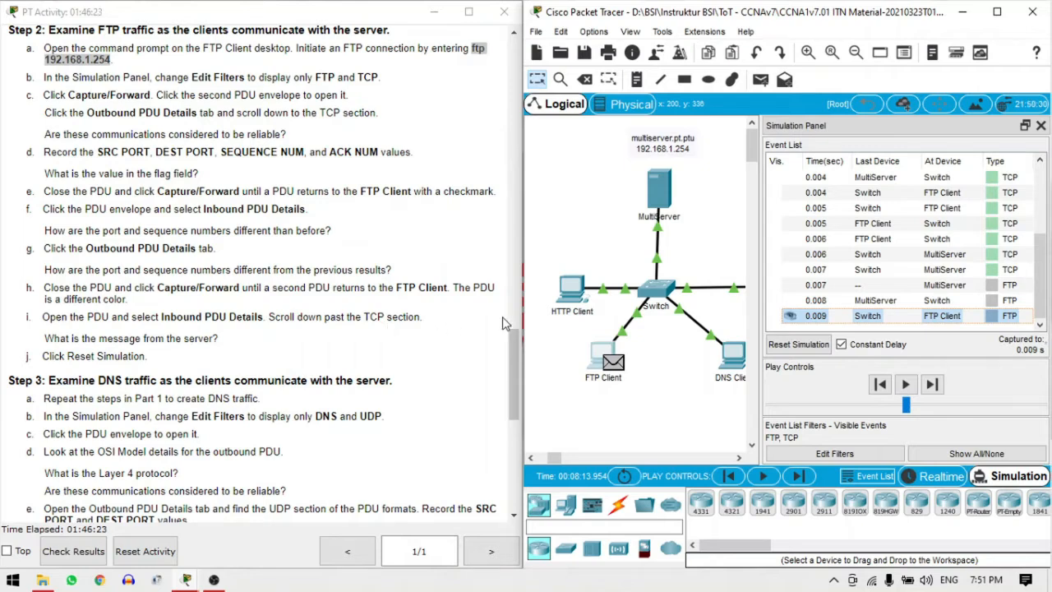
left_click(617, 364)
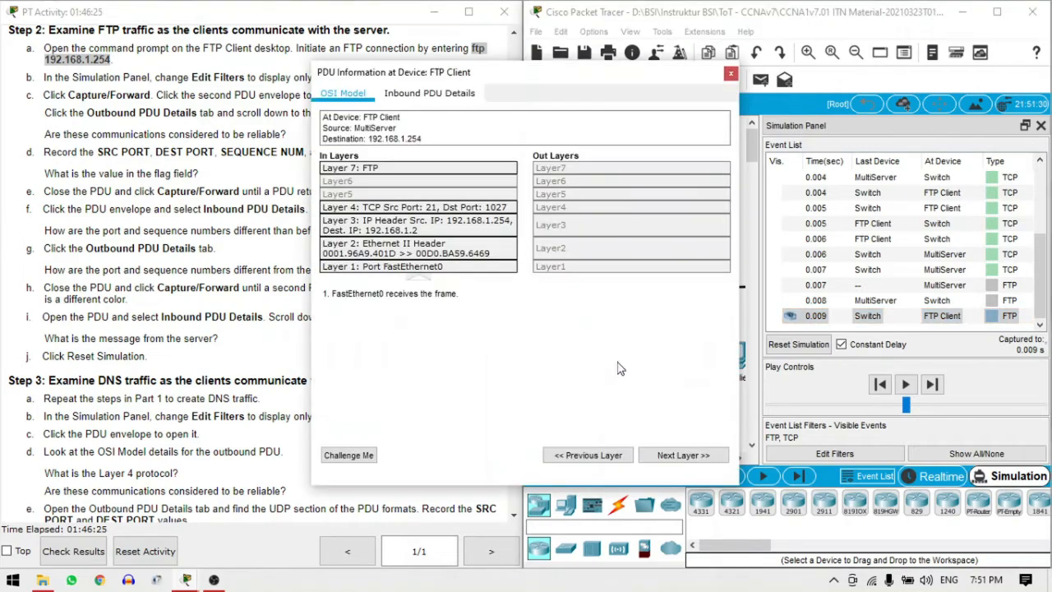
Step: Examine the TCP and FTP Response sections in the inbound details of the FTP PDU and close it
left_click(460, 94)
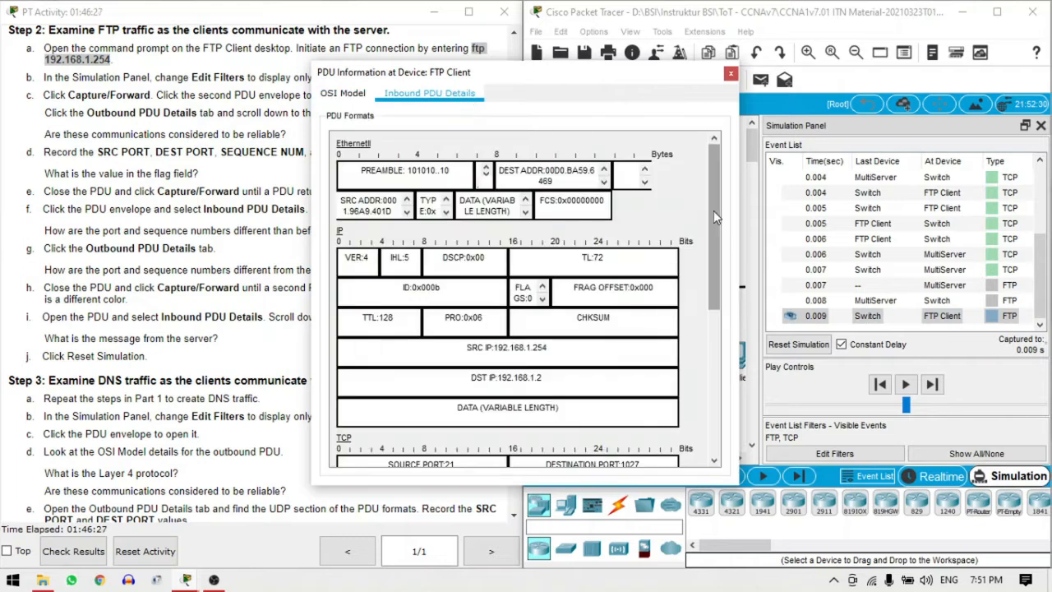
left_click_drag(714, 217, 682, 382)
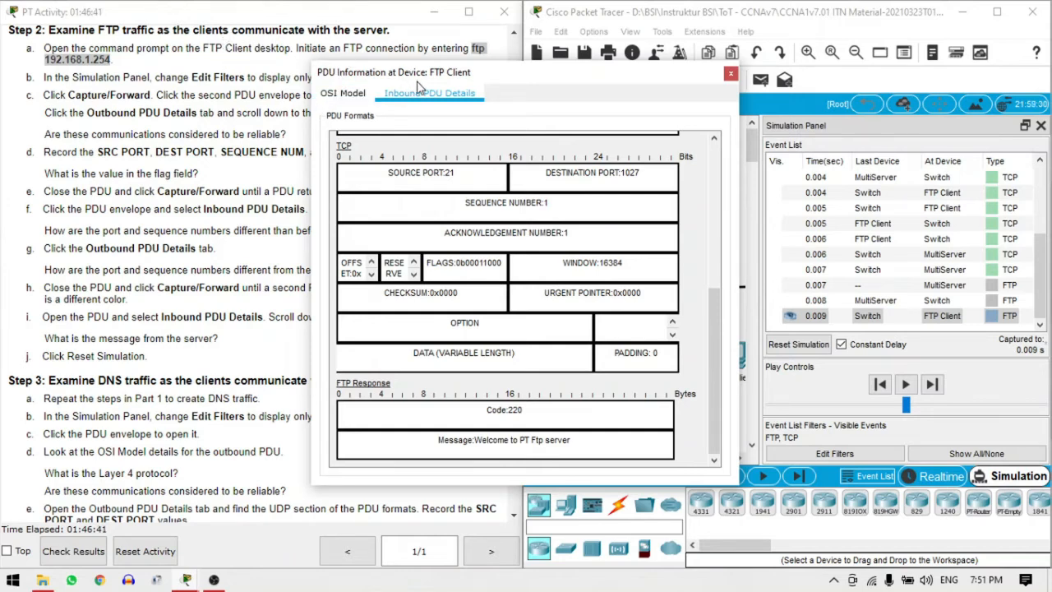
left_click(731, 74)
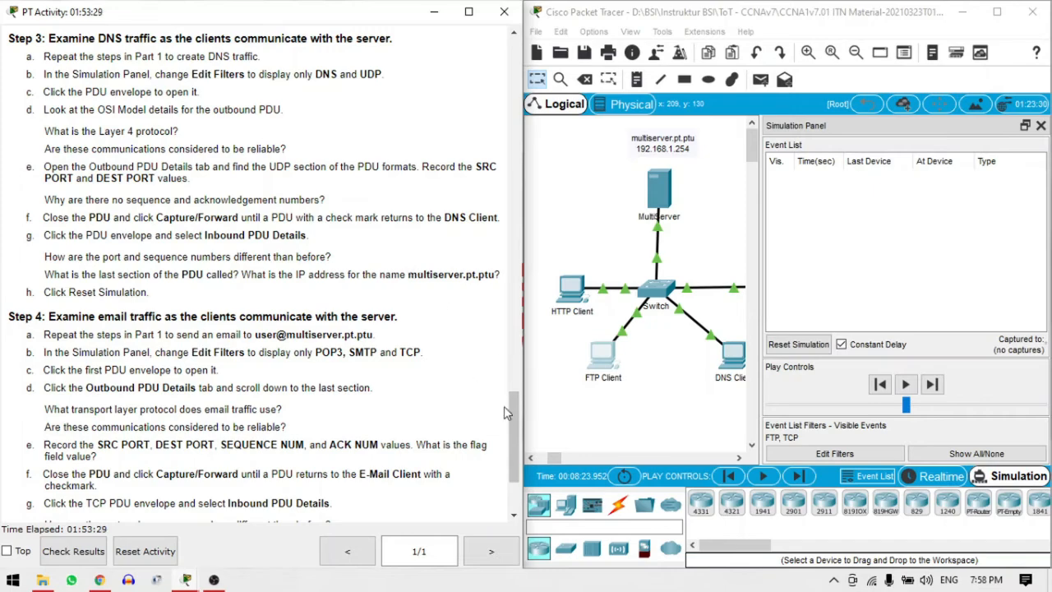
Step: Copy the nslookup multiserver.pt.ptu command from the Generate DNS traffic instructions and return to the Step 3 DNS instructions
left_click_drag(517, 421, 537, 132)
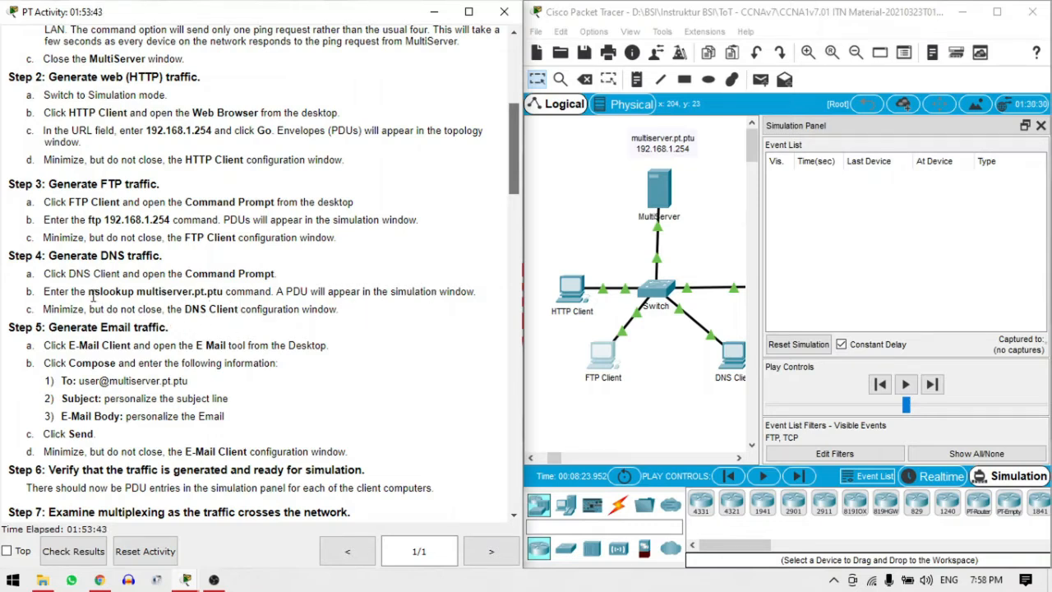
left_click_drag(88, 293, 225, 285)
key("ctrl+c")
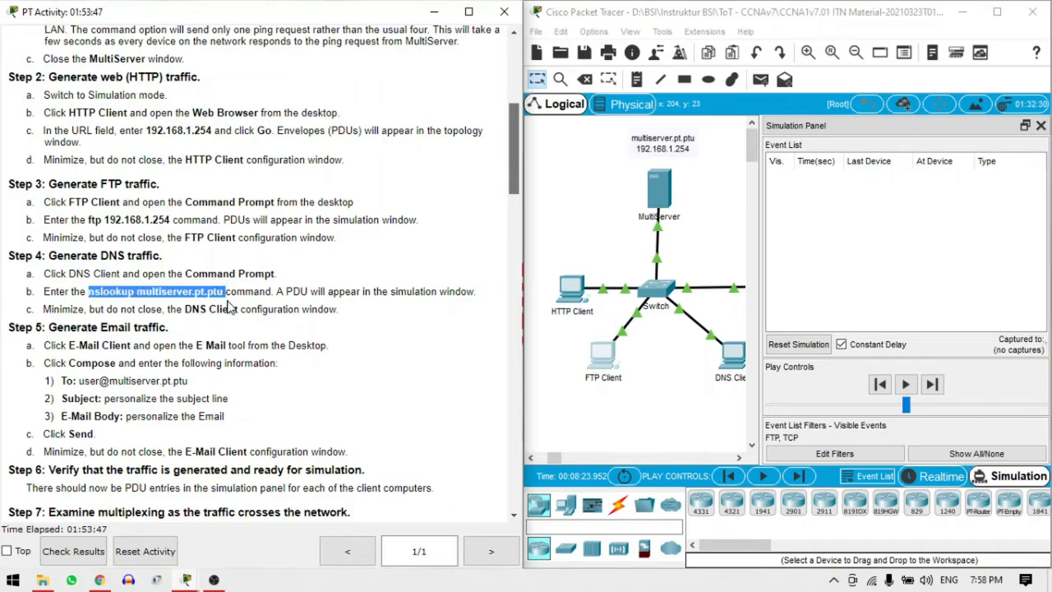
left_click_drag(512, 135, 517, 422)
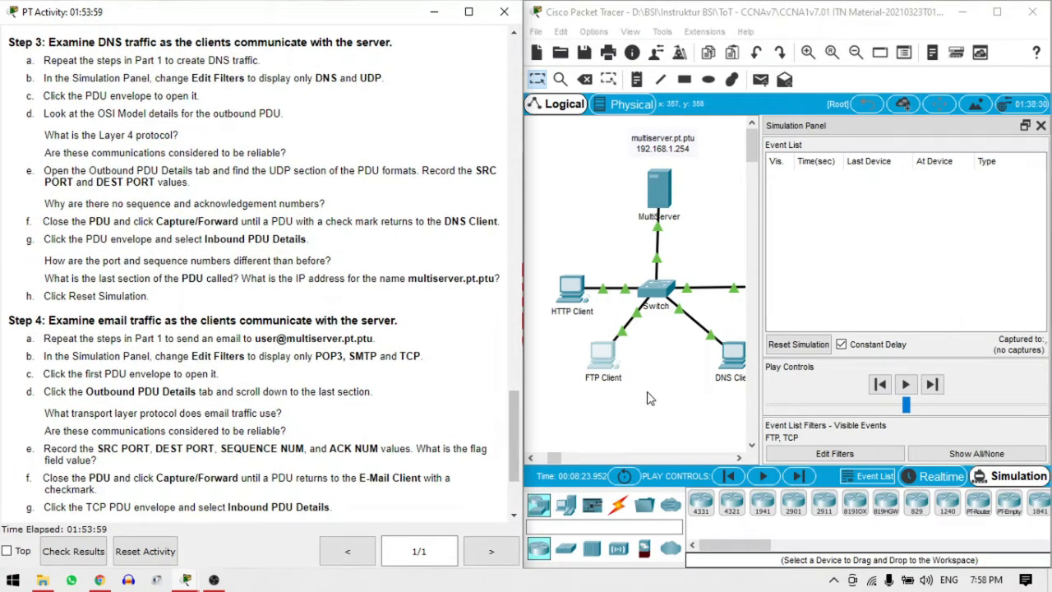
Step: Run nslookup multiserver.pt.ptu in the DNS Client's Command Prompt and minimize the DNS Client window
left_click_drag(555, 458, 559, 459)
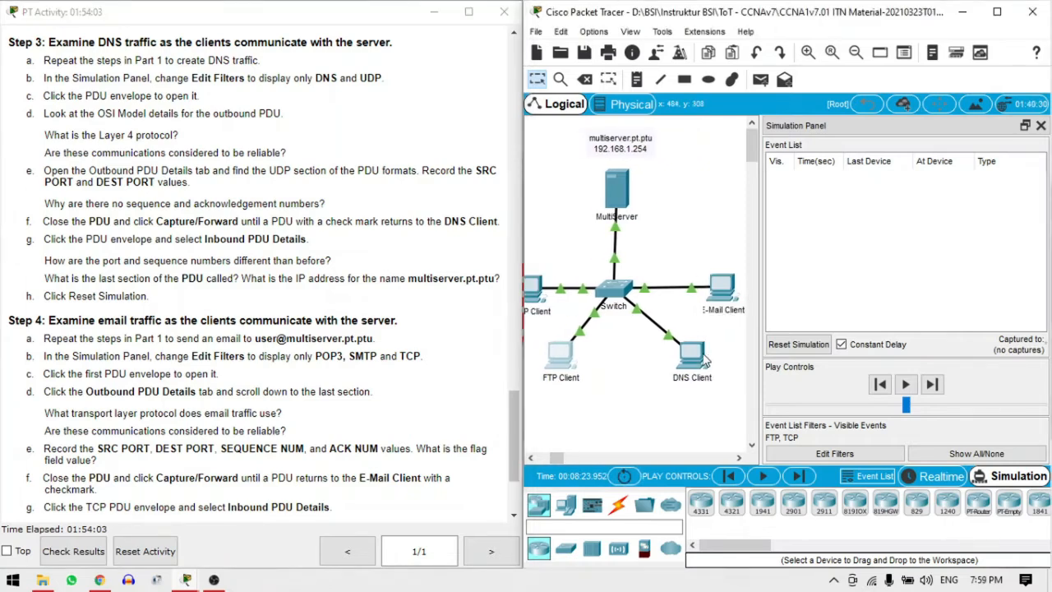
left_click(703, 360)
left_click(686, 197)
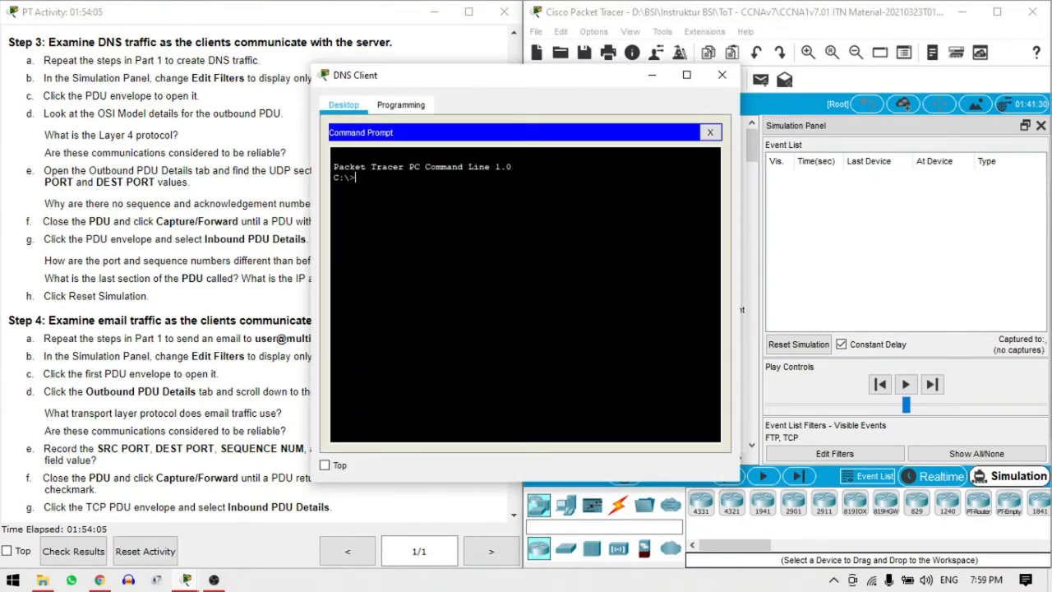
right_click(454, 185)
left_click(491, 213)
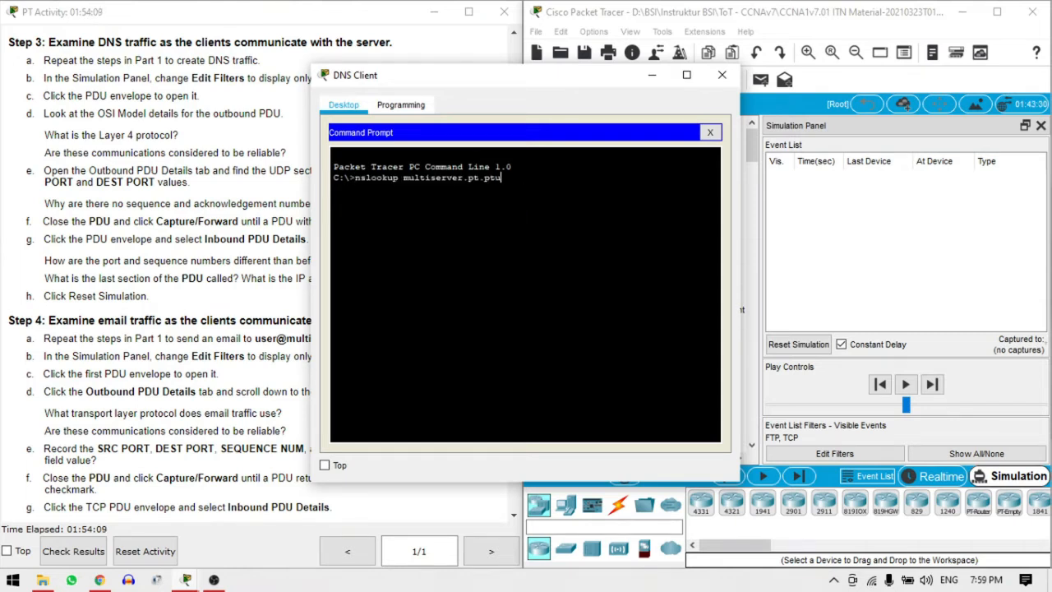
key("Return")
left_click_drag(558, 85, 565, 167)
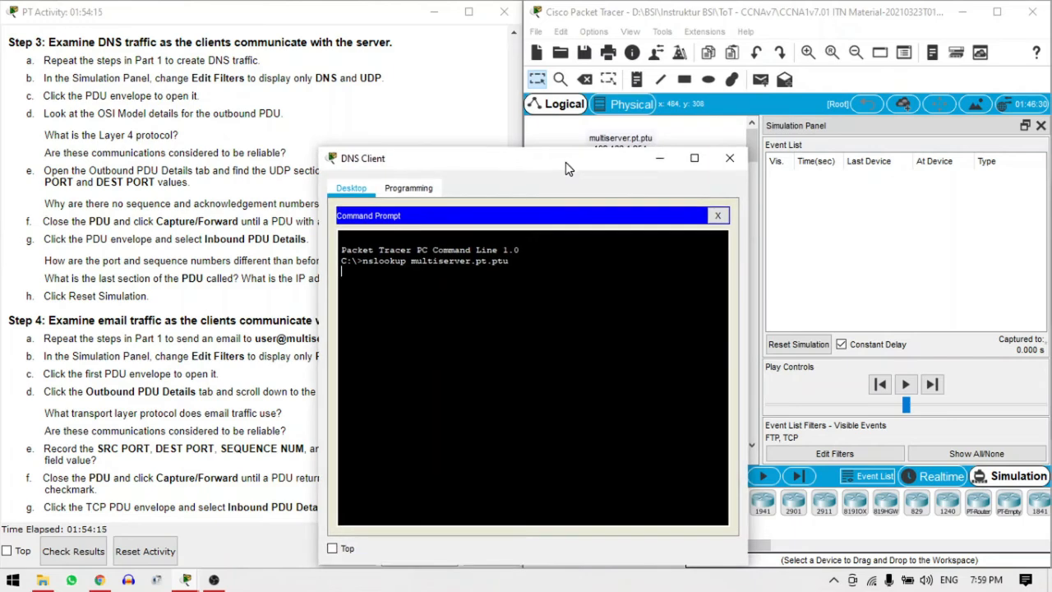
left_click(659, 158)
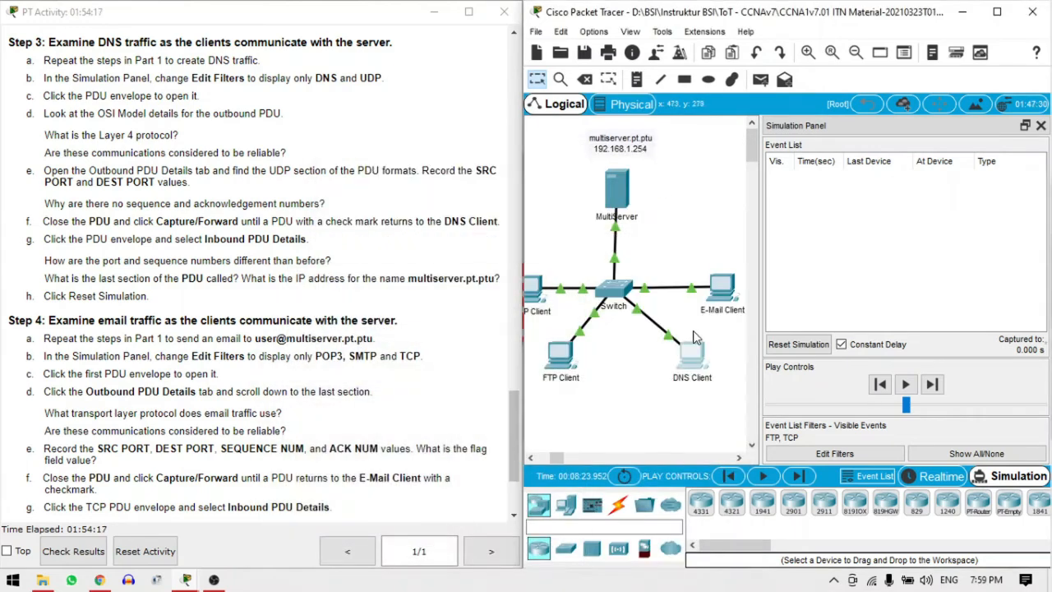
Step: Change the simulation's event filters to display only DNS and UDP
left_click_drag(561, 457, 565, 458)
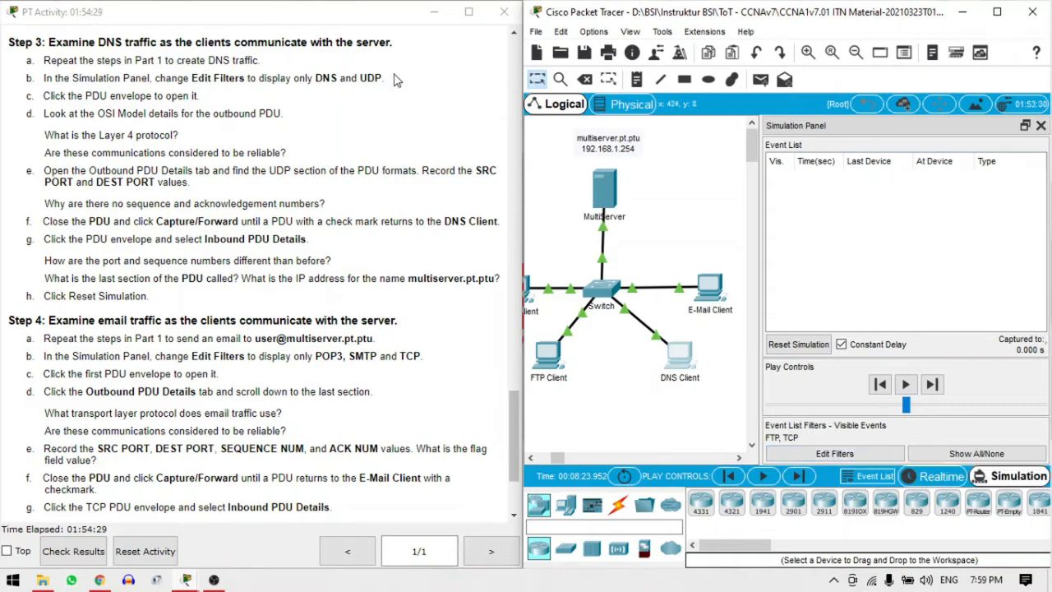
left_click(822, 454)
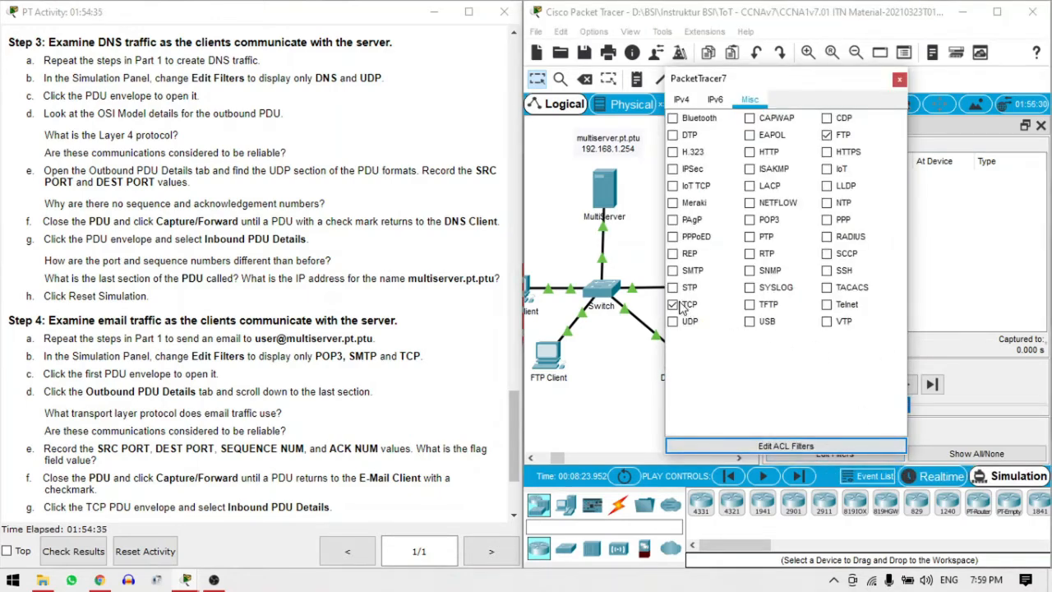
left_click(681, 305)
left_click(827, 136)
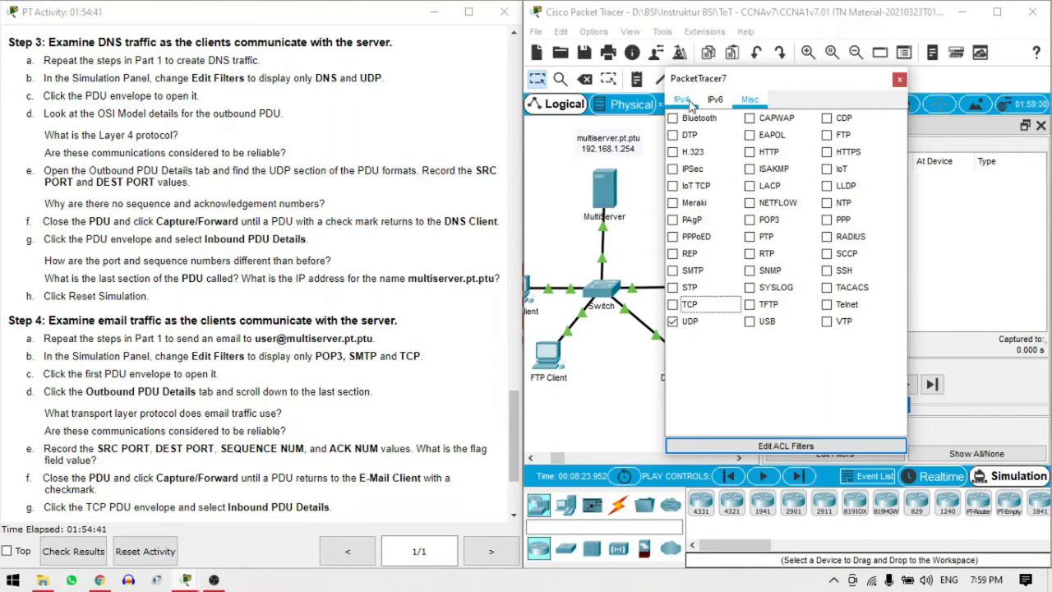
left_click(687, 102)
left_click(673, 136)
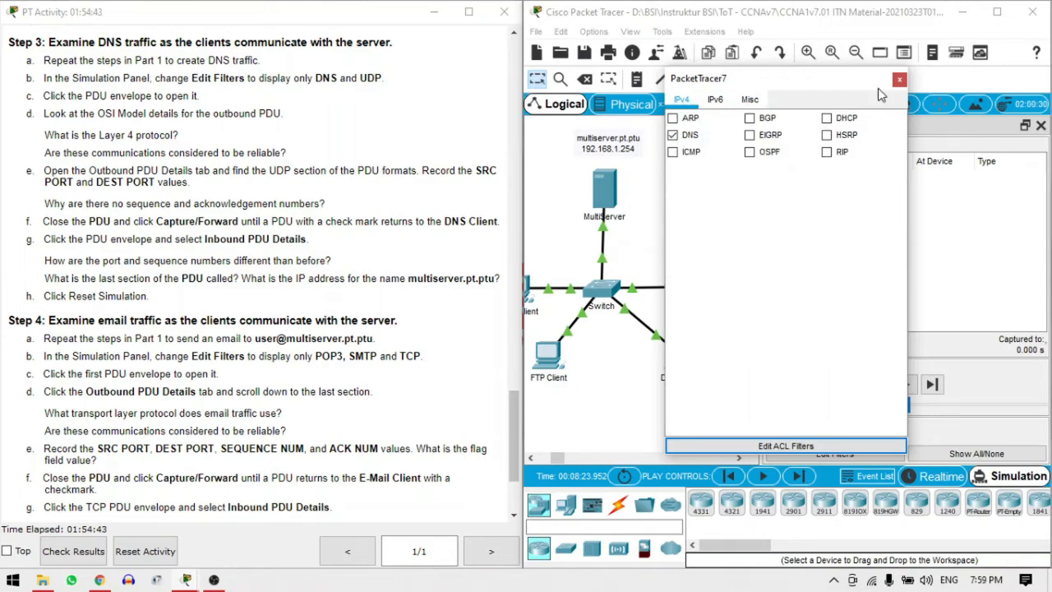
left_click(899, 80)
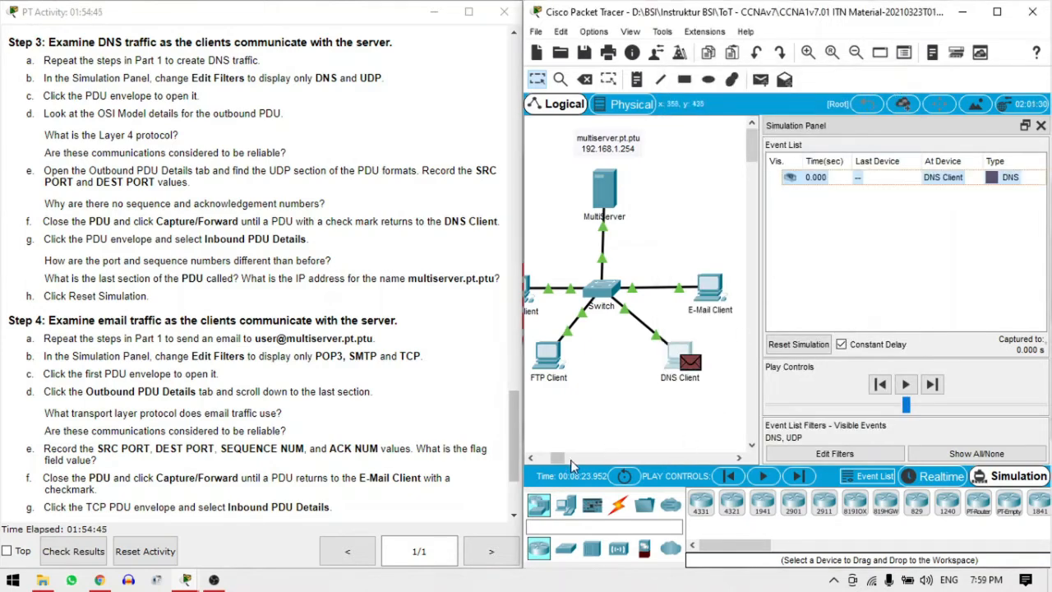
Step: Open the DNS PDU at the DNS Client, examine its OSI Model layers and outbound UDP section, and close it
left_click_drag(558, 464, 559, 460)
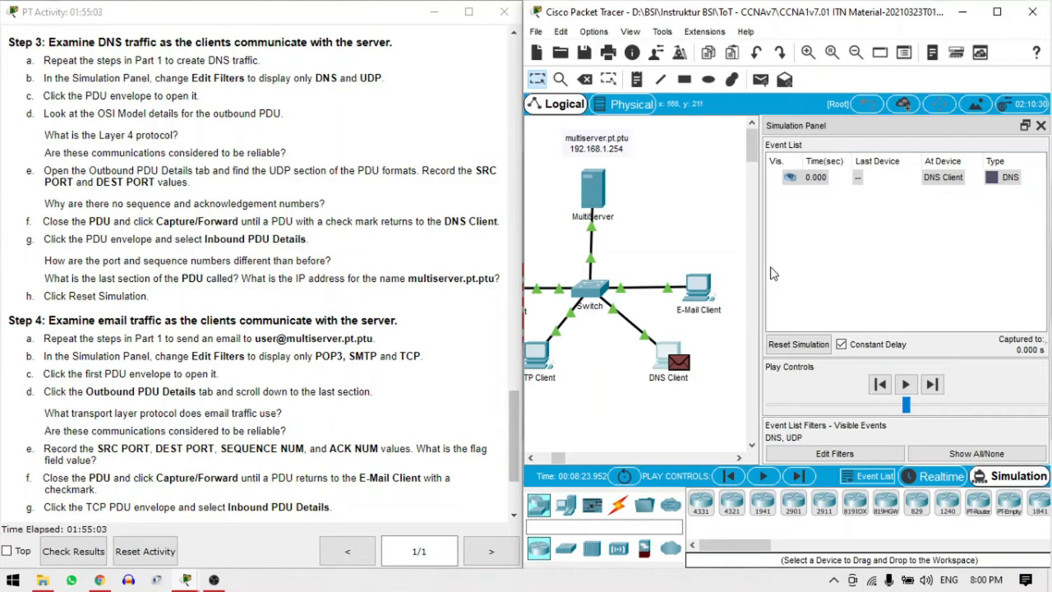
left_click(678, 364)
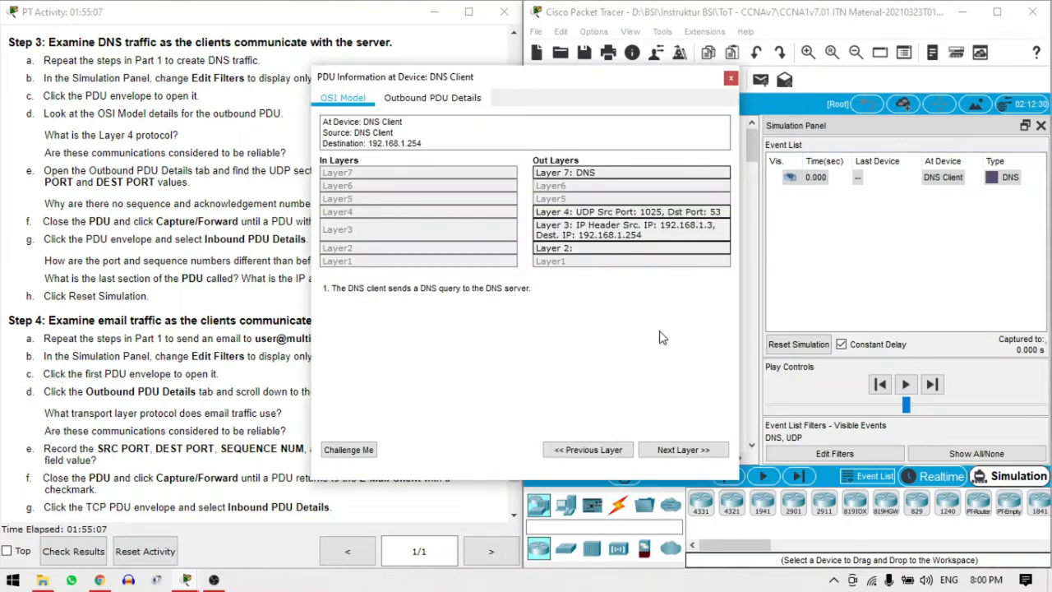
left_click_drag(339, 77, 549, 39)
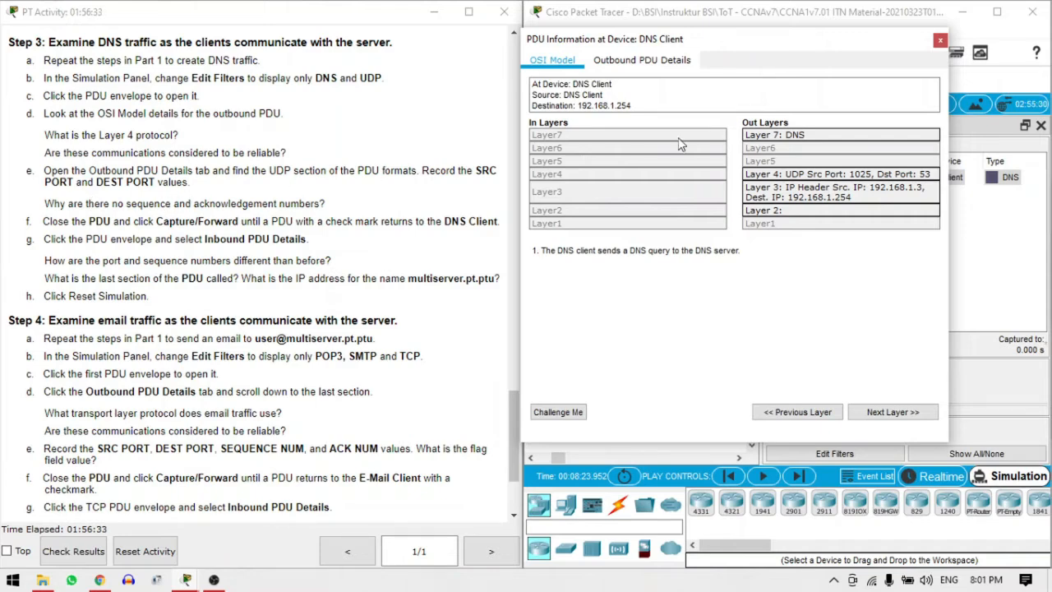
left_click(649, 60)
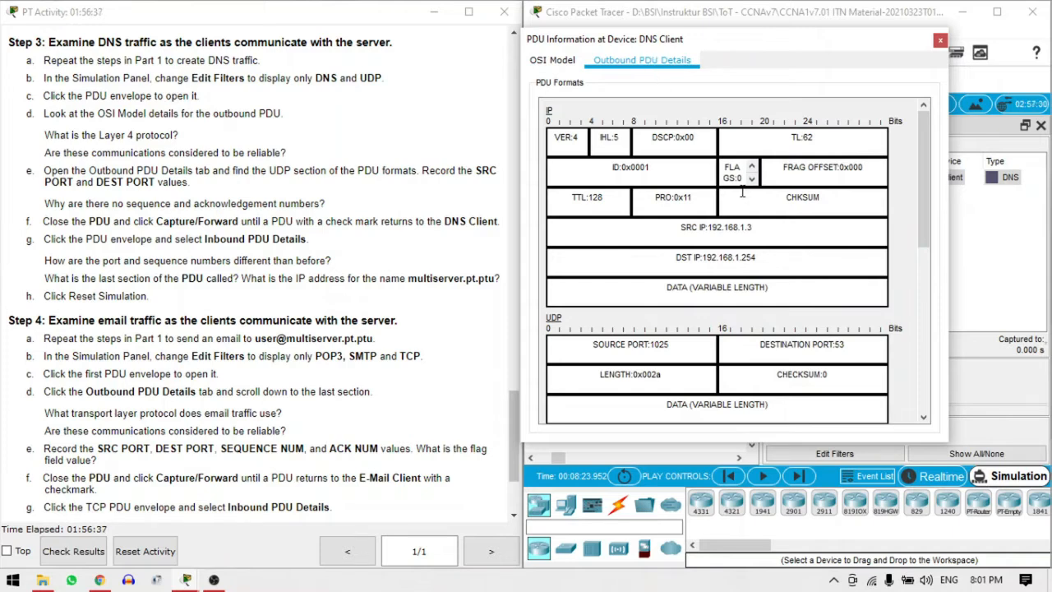
left_click_drag(927, 210, 919, 282)
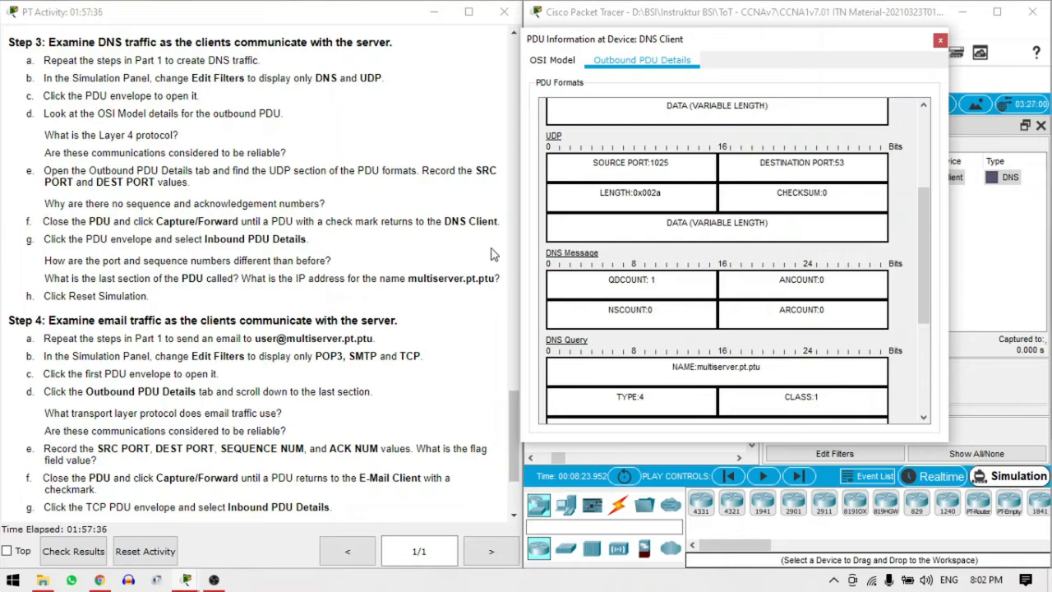
left_click(939, 43)
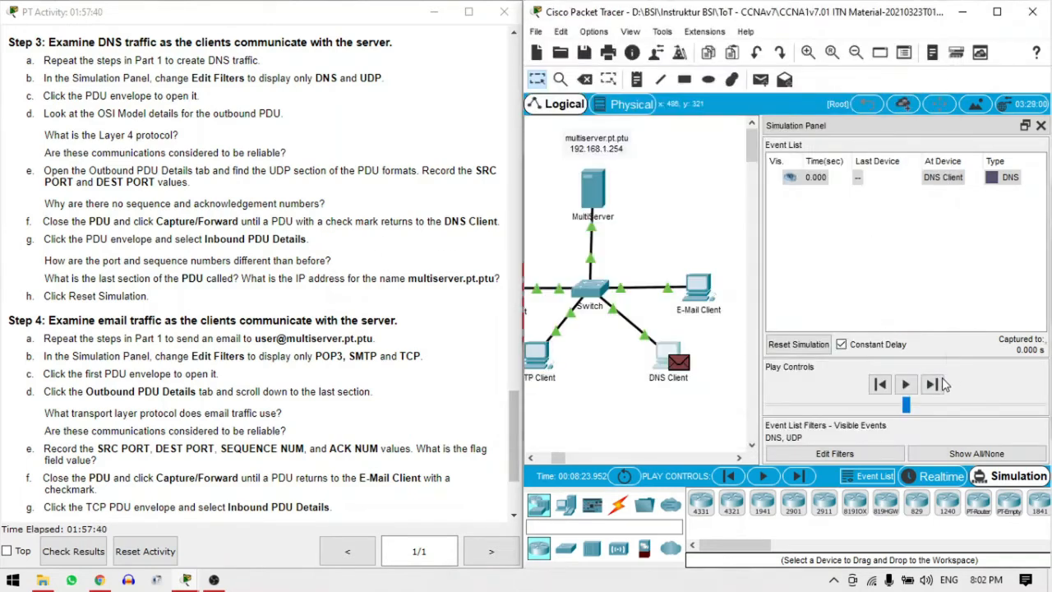
Step: Advance the simulation until a PDU with a checkmark returns to the DNS Client at 0.008 s
left_click(934, 385)
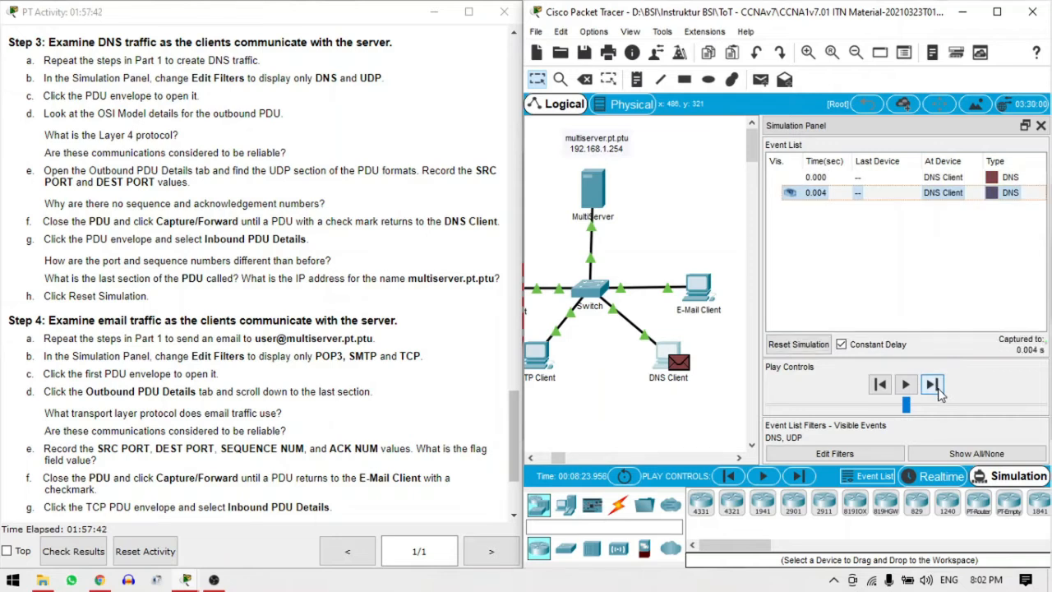
left_click(933, 384)
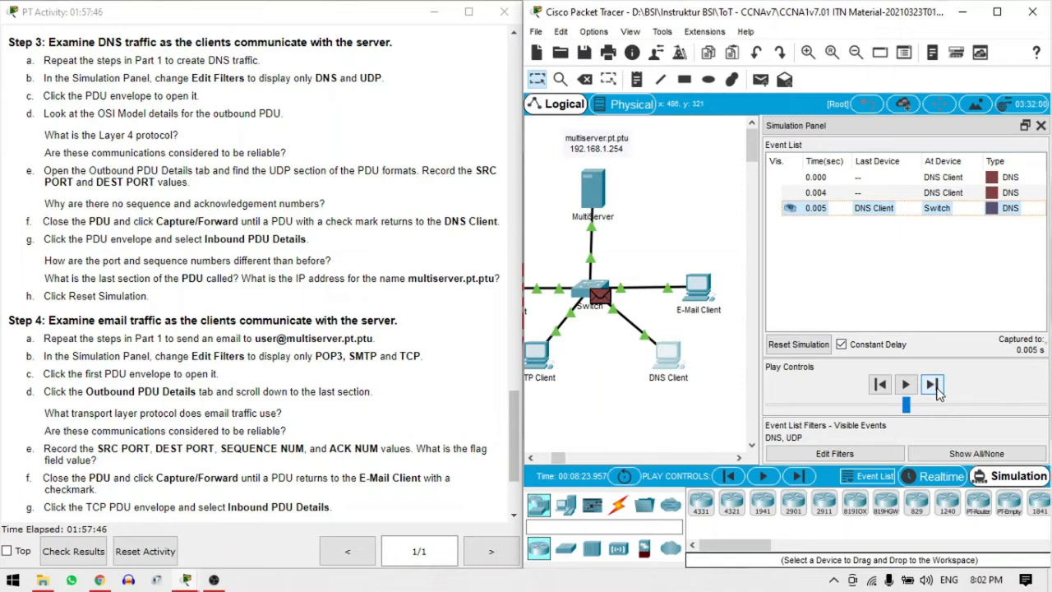
left_click(934, 384)
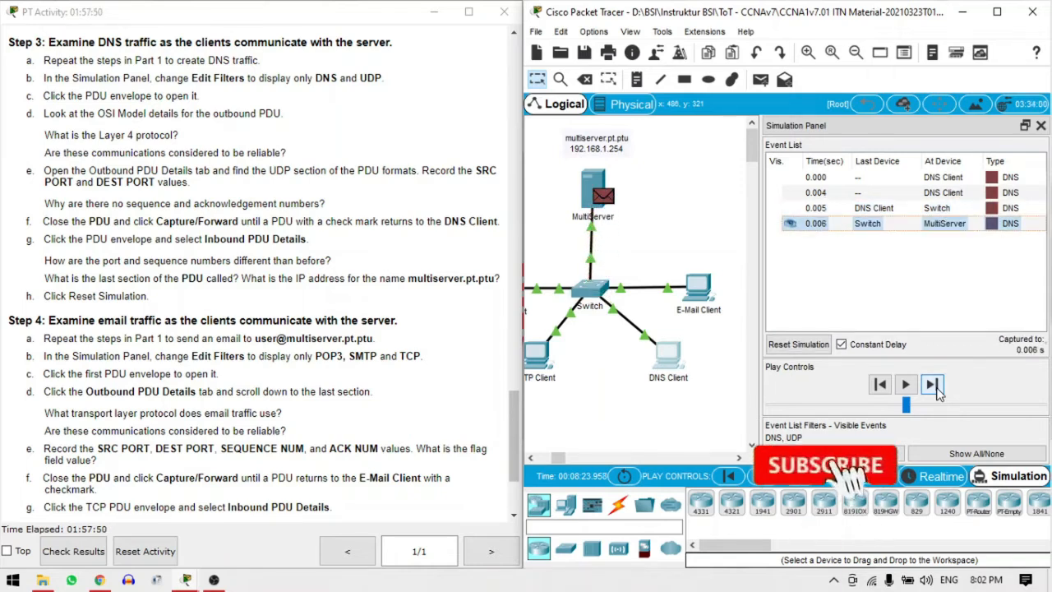
left_click(935, 385)
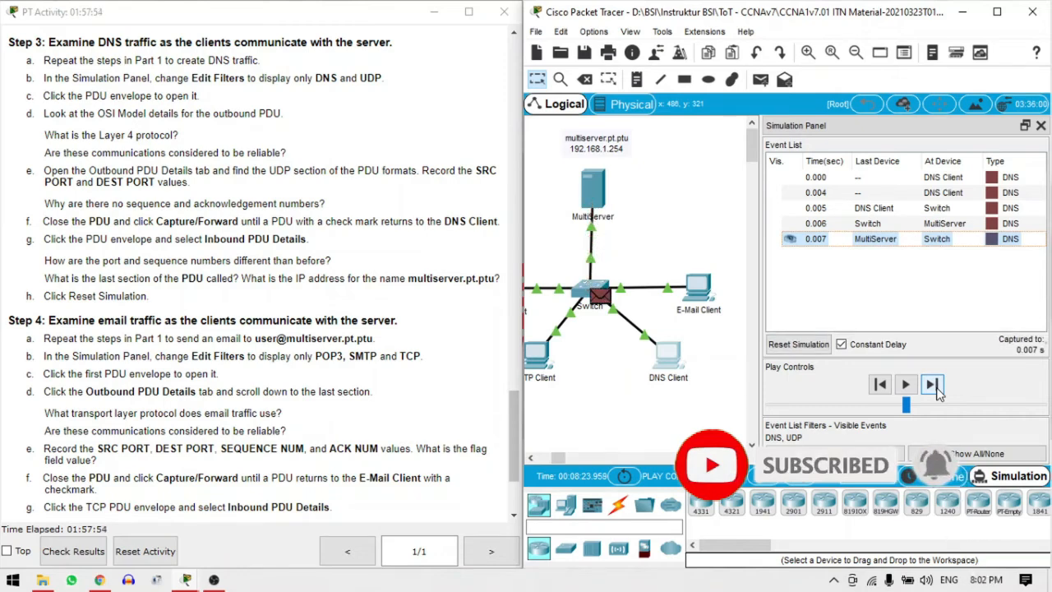
left_click(937, 388)
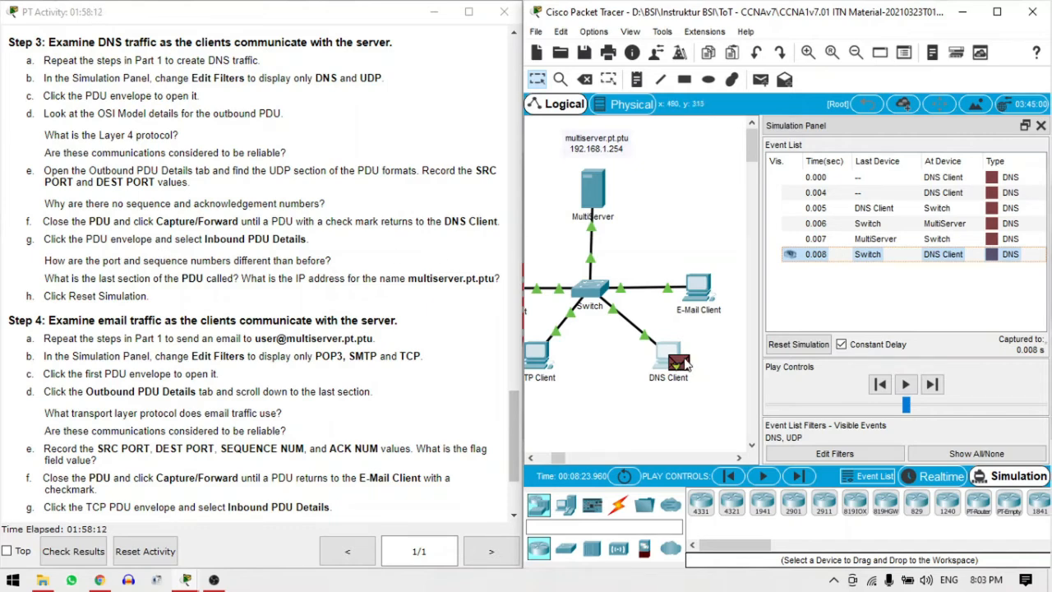
Step: Open the checkmarked PDU at the DNS Client and compare the ports in its inbound UDP section with the outbound ones
left_click(679, 363)
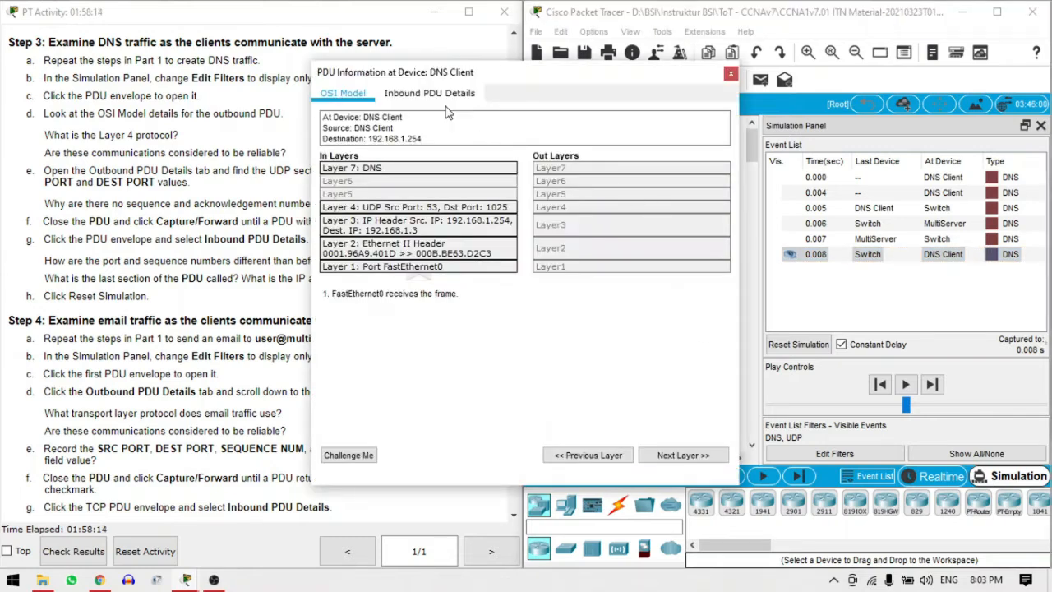
left_click(434, 95)
left_click_drag(446, 82, 563, 66)
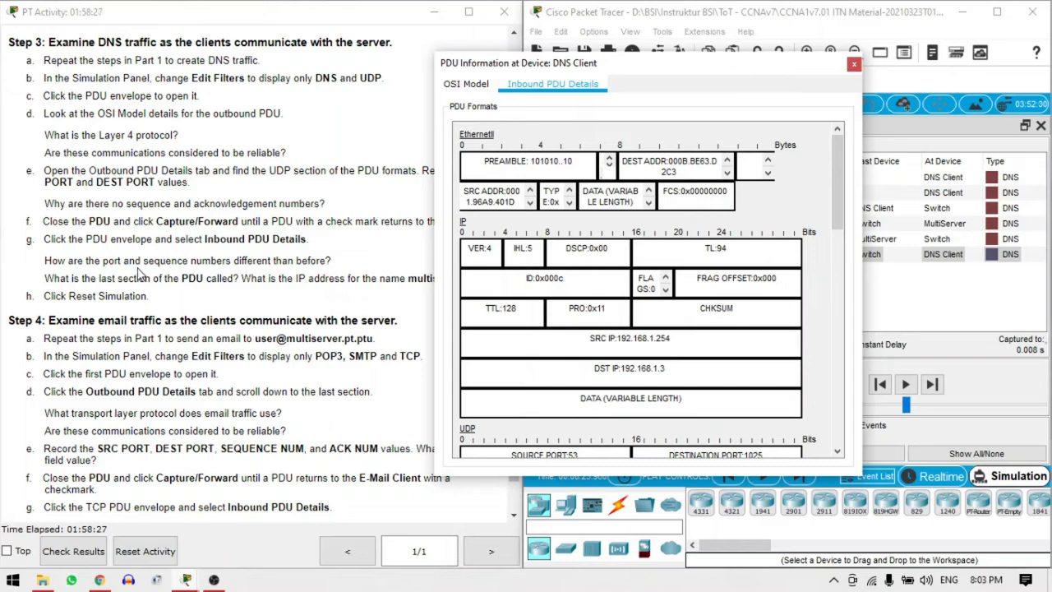
left_click_drag(833, 221, 859, 286)
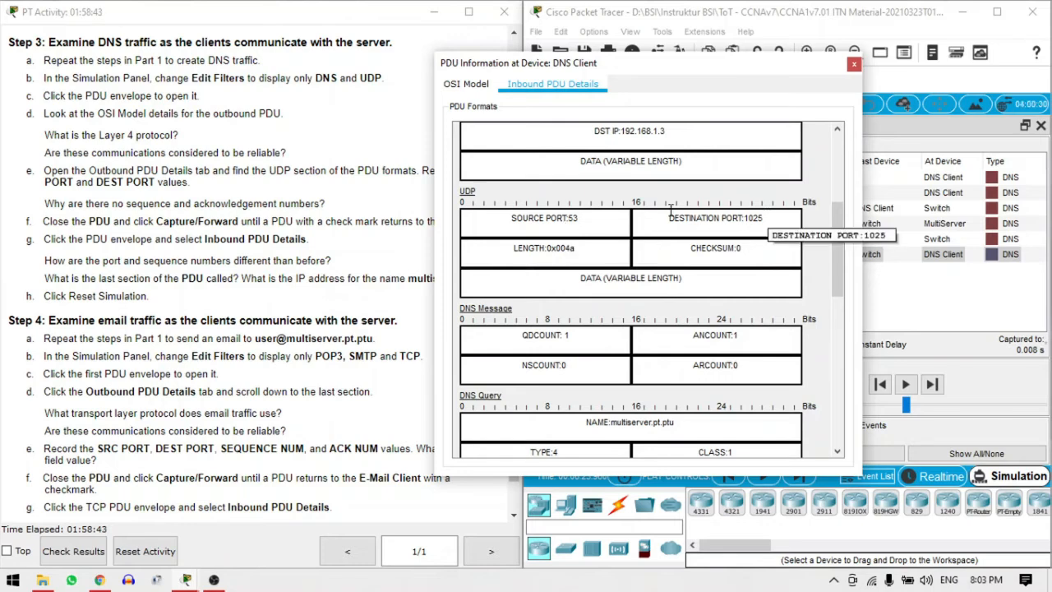
left_click_drag(498, 64, 551, 64)
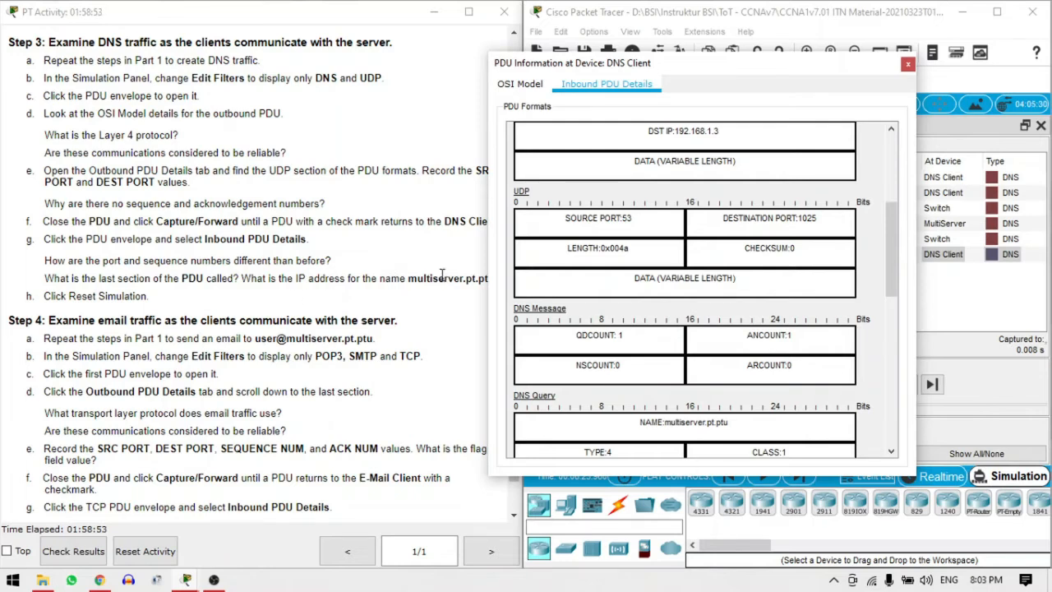
left_click_drag(523, 66, 575, 68)
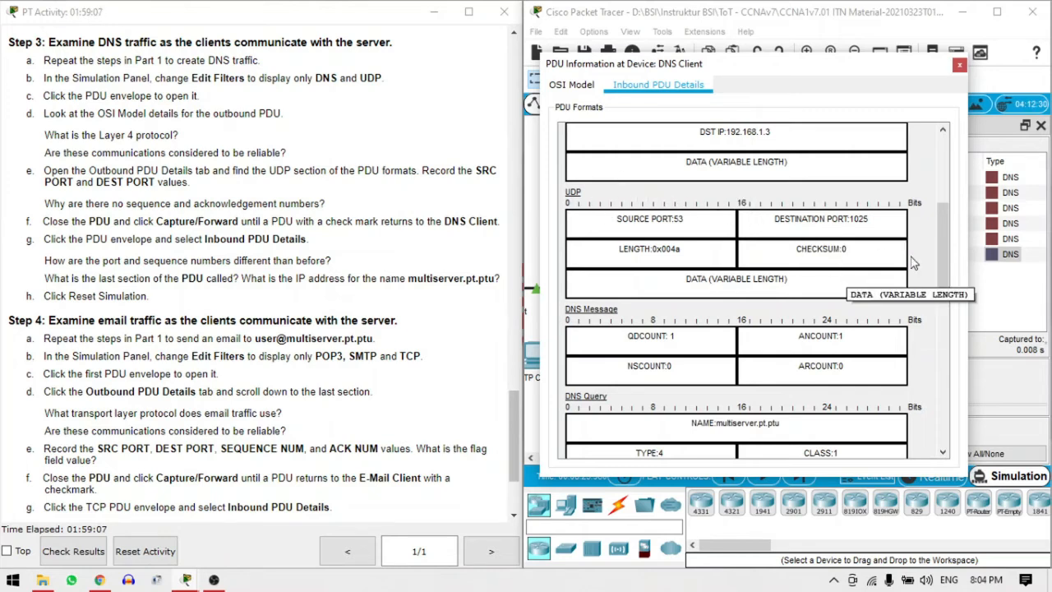
Step: Review the DNS Message and DNS Query sections of the PDU's inbound details and close the PDU
left_click_drag(942, 263, 944, 291)
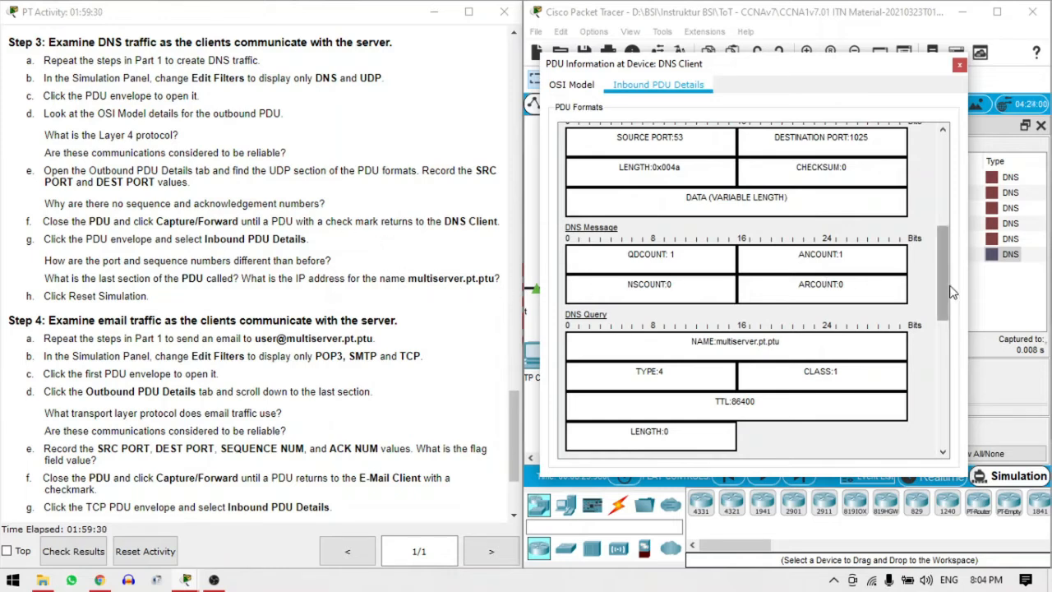
left_click_drag(945, 290, 953, 180)
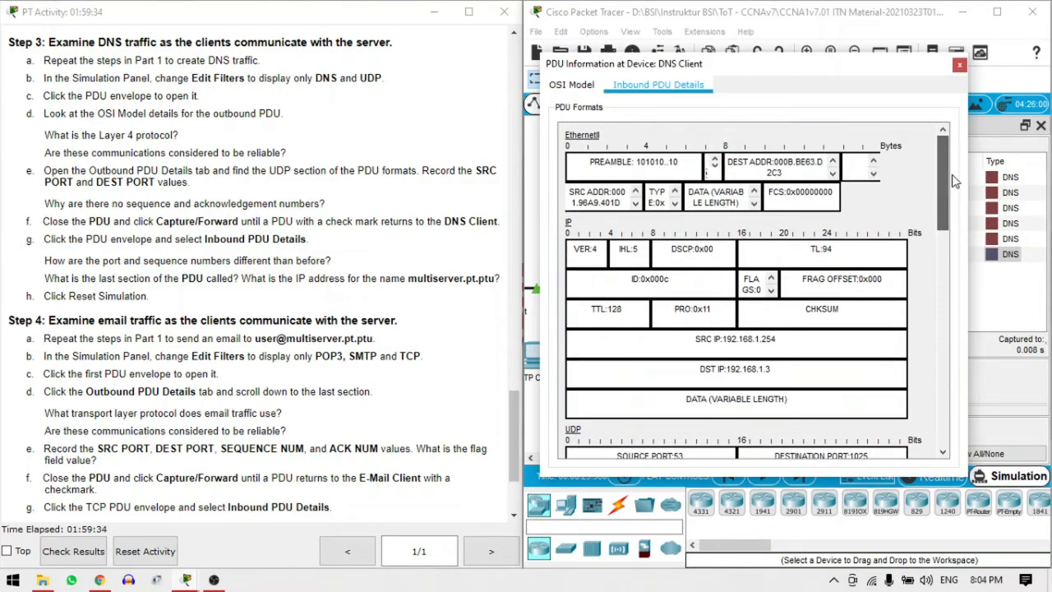
left_click(959, 66)
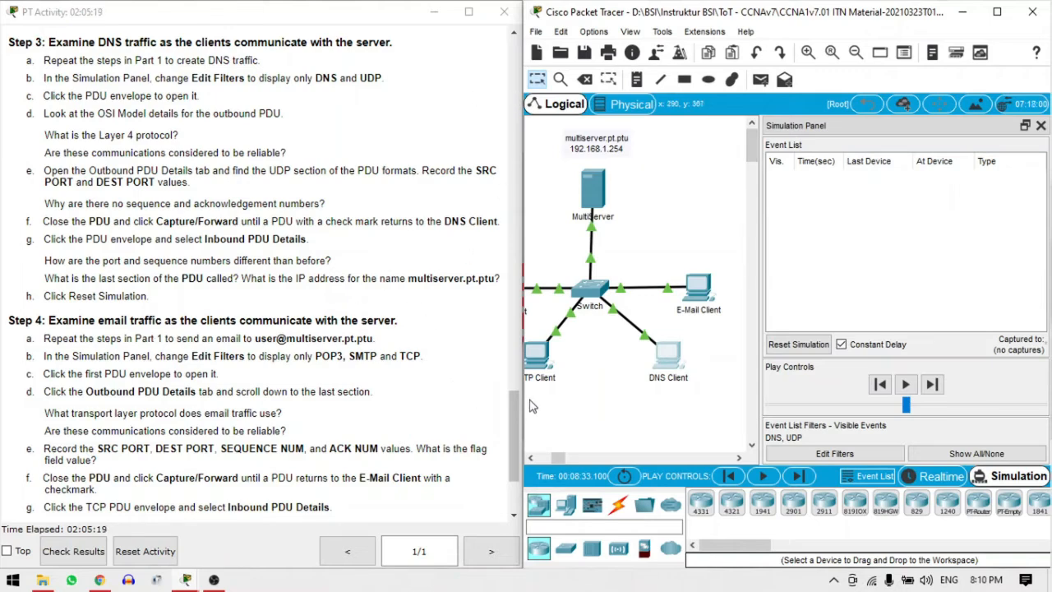
Step: Read the Step 4 email traffic instructions and find the Generate Email traffic steps in Part 1
left_click_drag(516, 400, 513, 442)
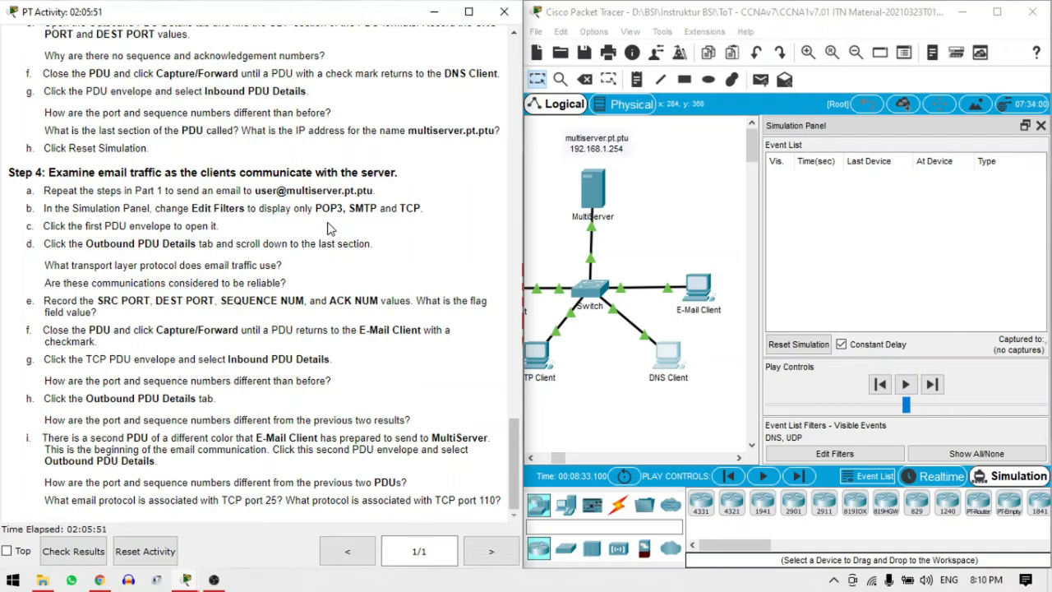
left_click_drag(511, 435, 526, 153)
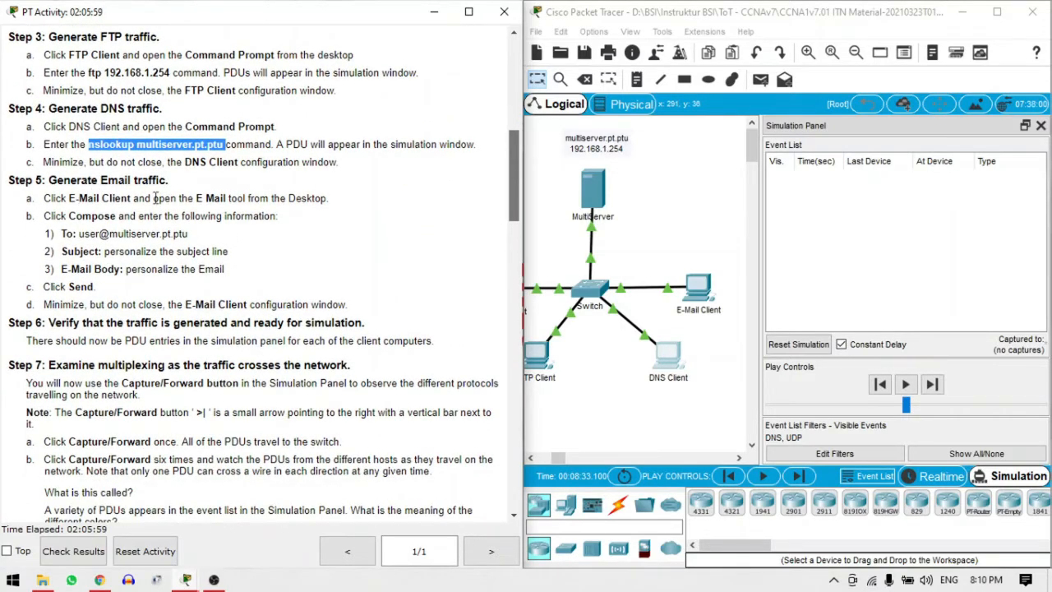
scroll(155, 198, "down", 5)
left_click(616, 360)
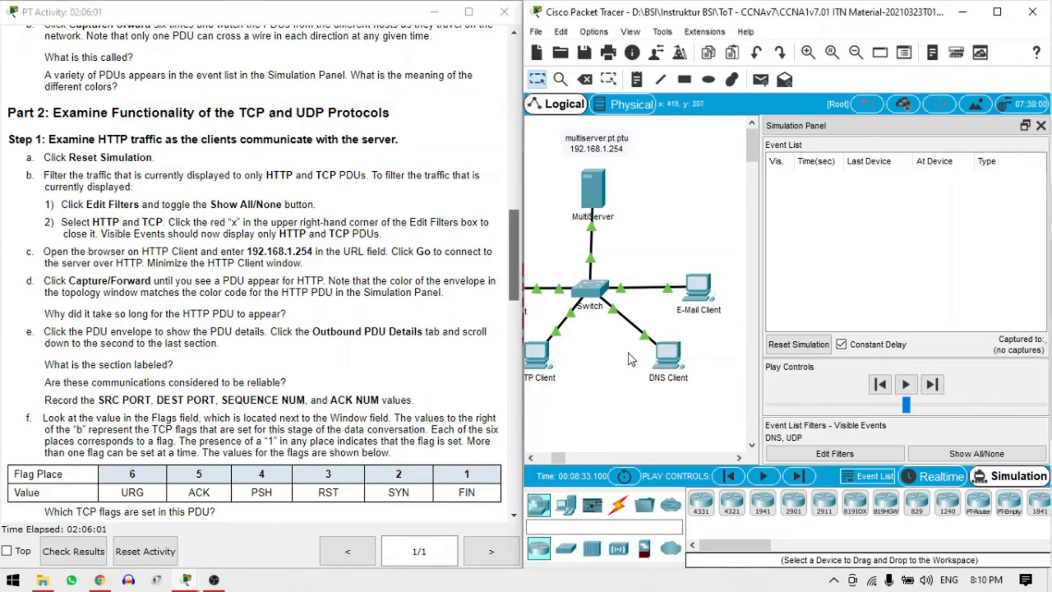
scroll(516, 262, "down", 3)
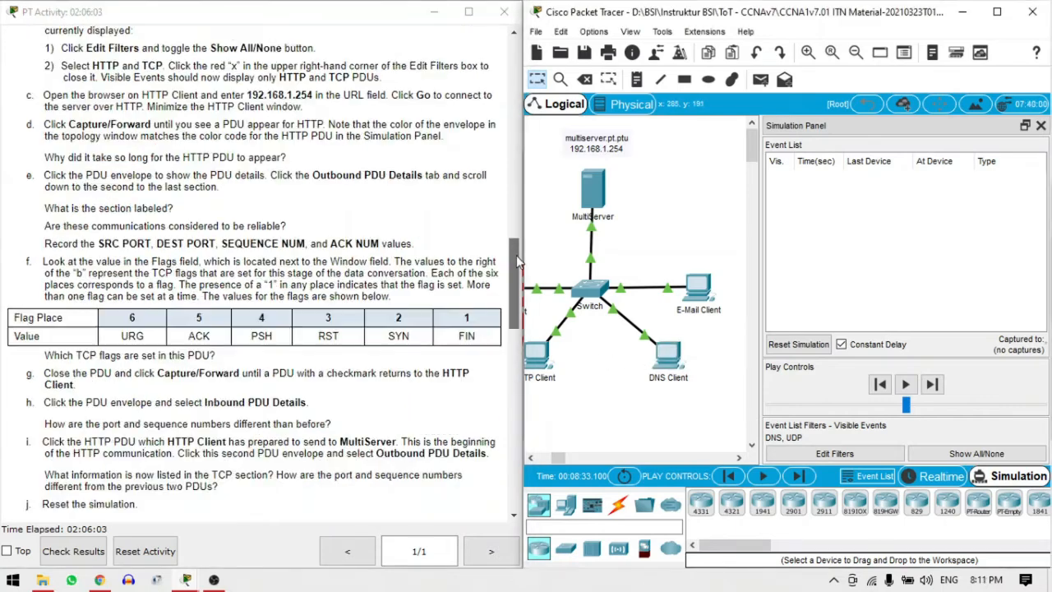
left_click_drag(516, 254, 509, 141)
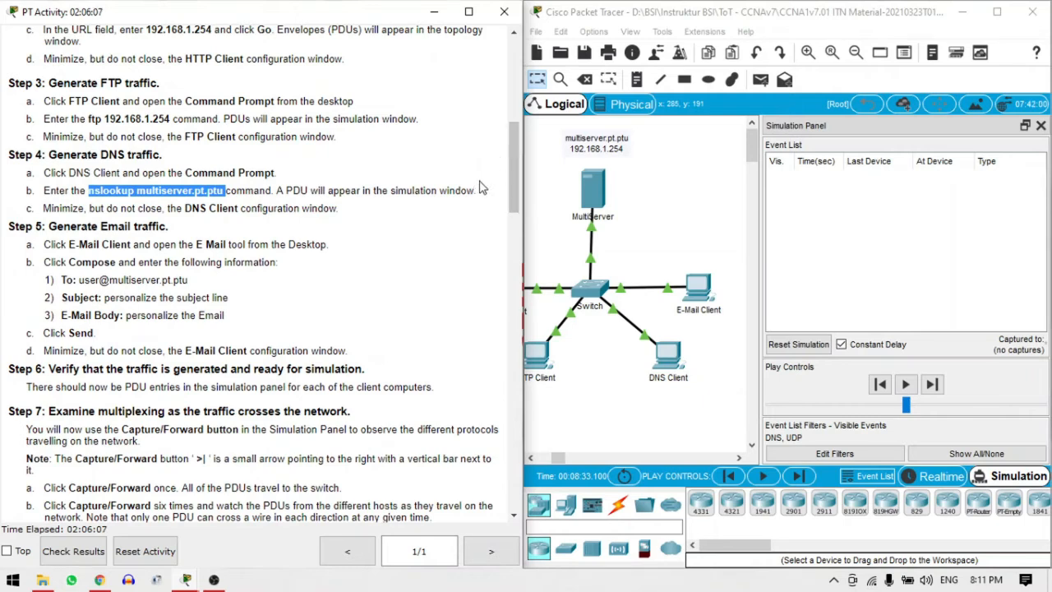
left_click(469, 225)
left_click(647, 392)
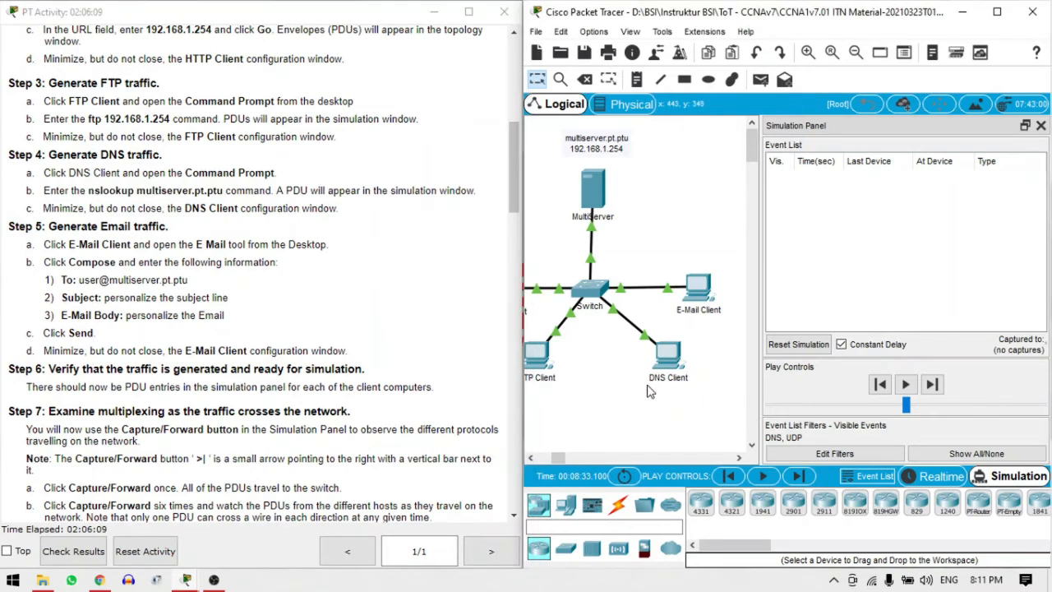
Step: Open the mail tool on the E-Mail Client and start composing a new email
left_click(701, 286)
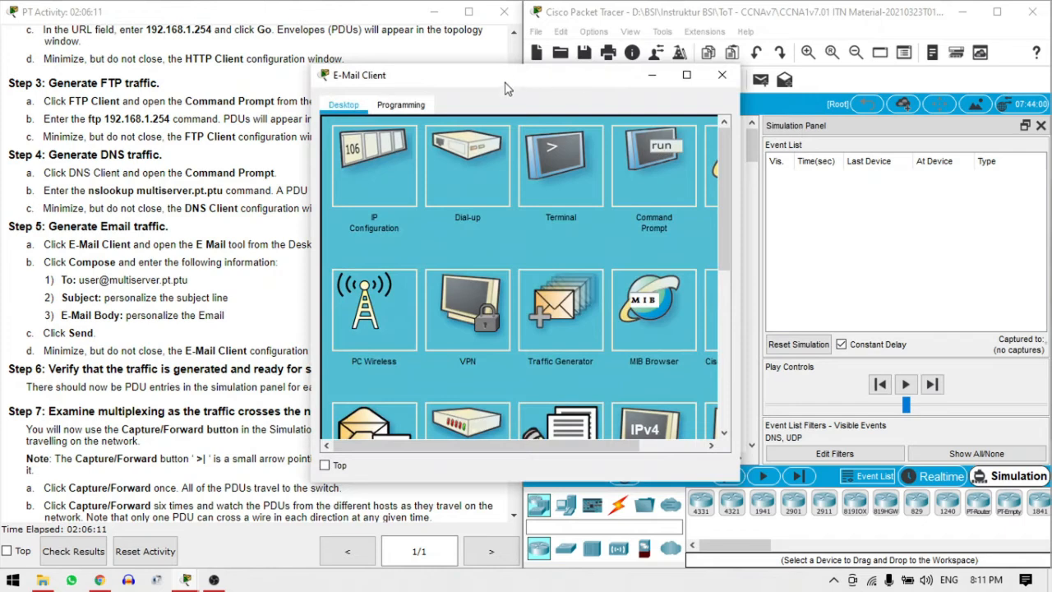
left_click_drag(503, 82, 673, 49)
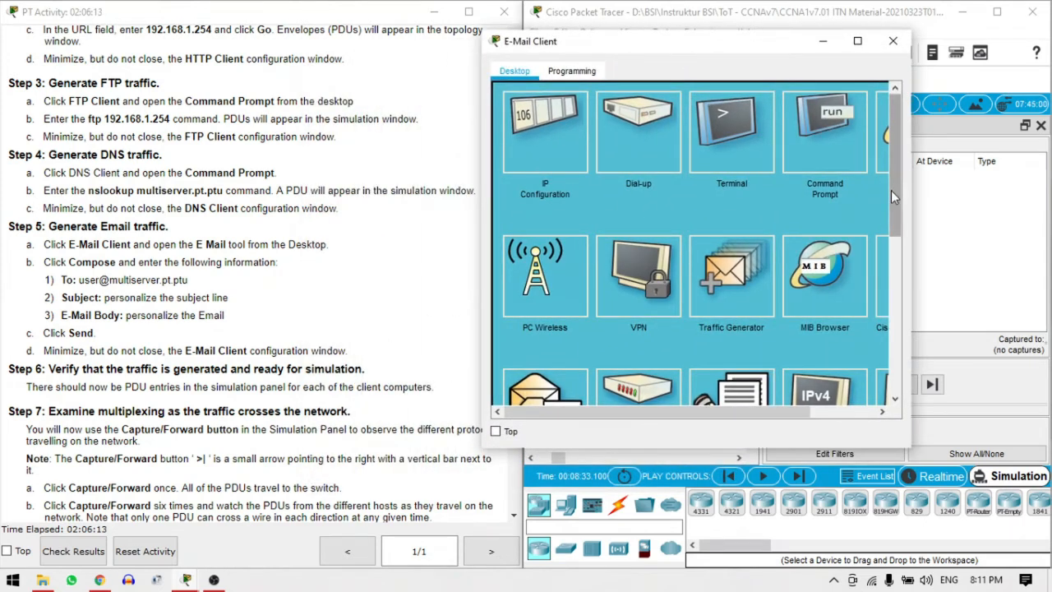
left_click_drag(892, 197, 889, 266)
left_click(536, 293)
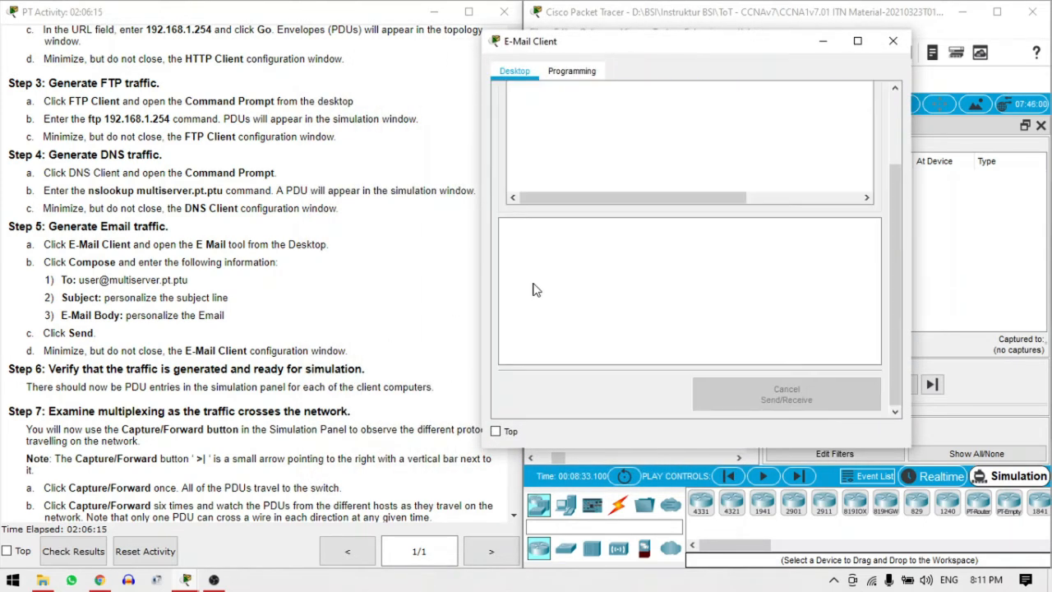
left_click_drag(887, 256, 889, 187)
left_click(559, 143)
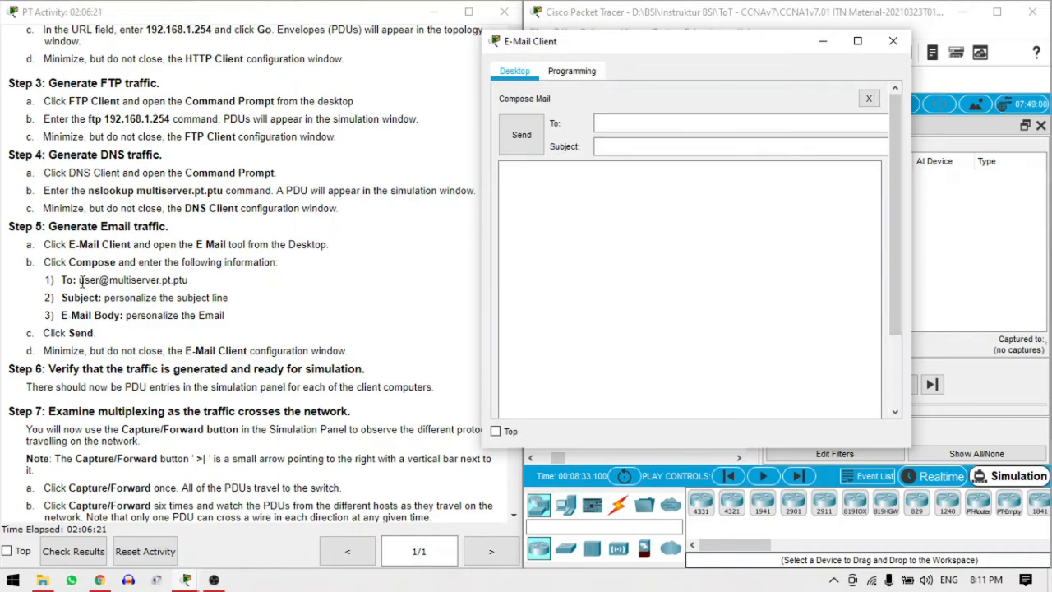
Step: Copy the recipient's e-mail address from the Part 1 instructions into the email's To field
left_click_drag(80, 281, 189, 281)
key("ctrl+c")
left_click(608, 141)
left_click(635, 124)
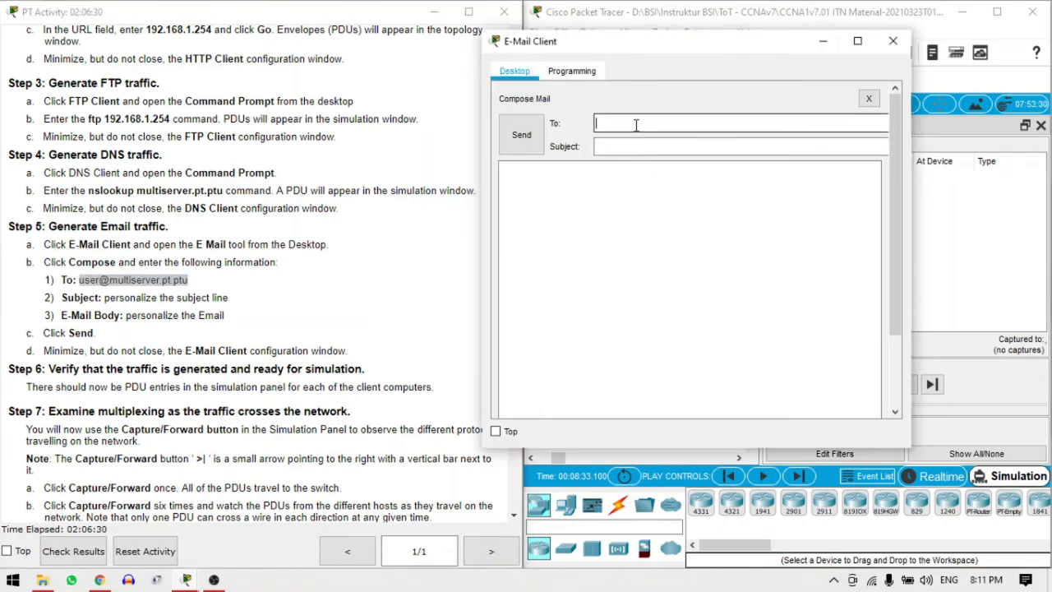
key("ctrl+v")
Step: Copy "personalize the subject line" into the email's subject and "personalize the Email" into its body from the instructions
left_click_drag(105, 298, 231, 297)
key("ctrl+c")
left_click(618, 146)
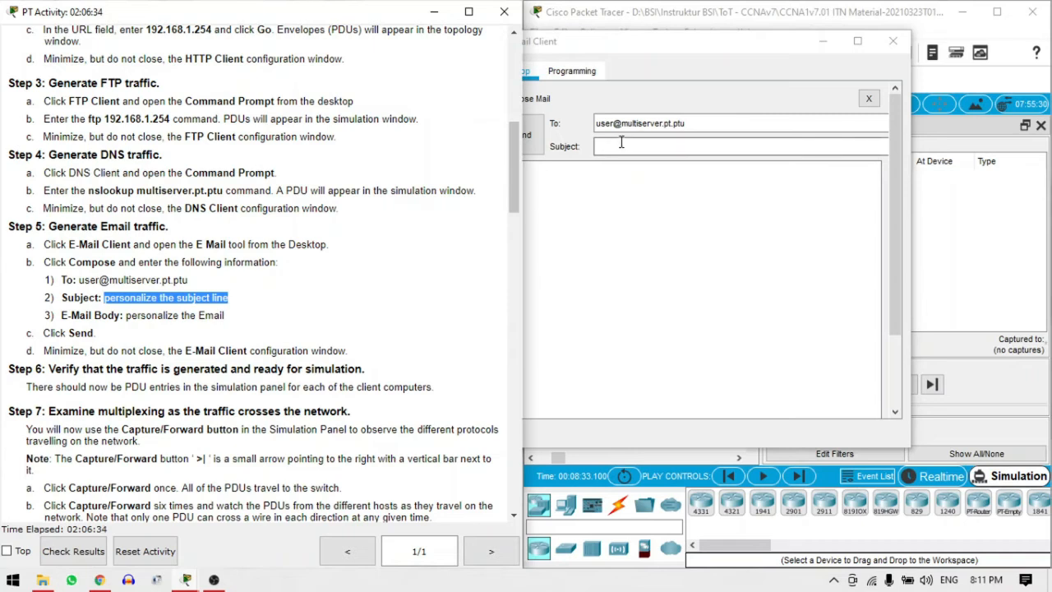
key("ctrl+v")
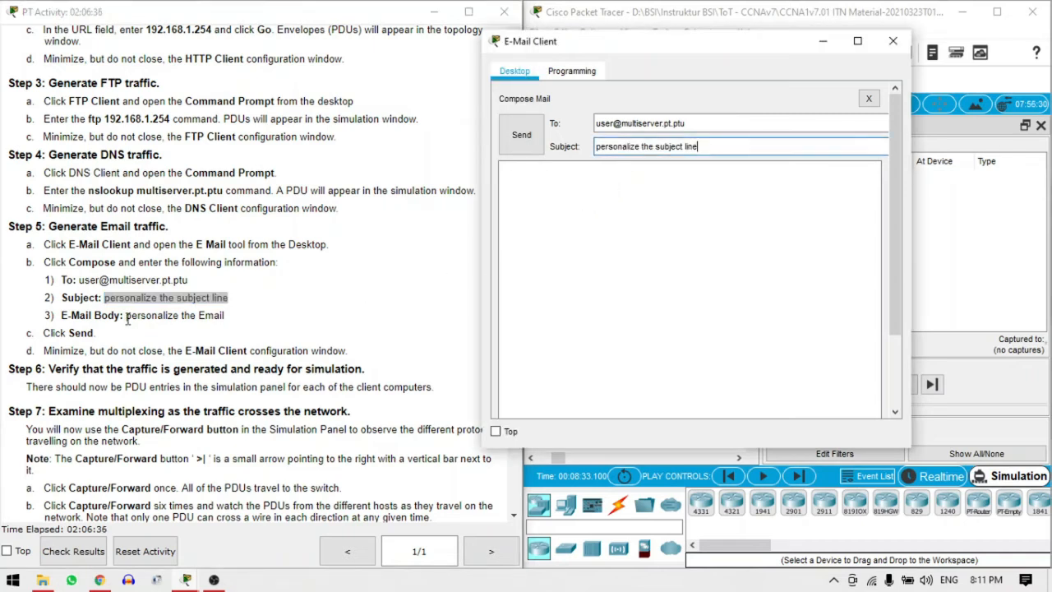
left_click_drag(126, 316, 232, 316)
key("ctrl+c")
left_click(654, 176)
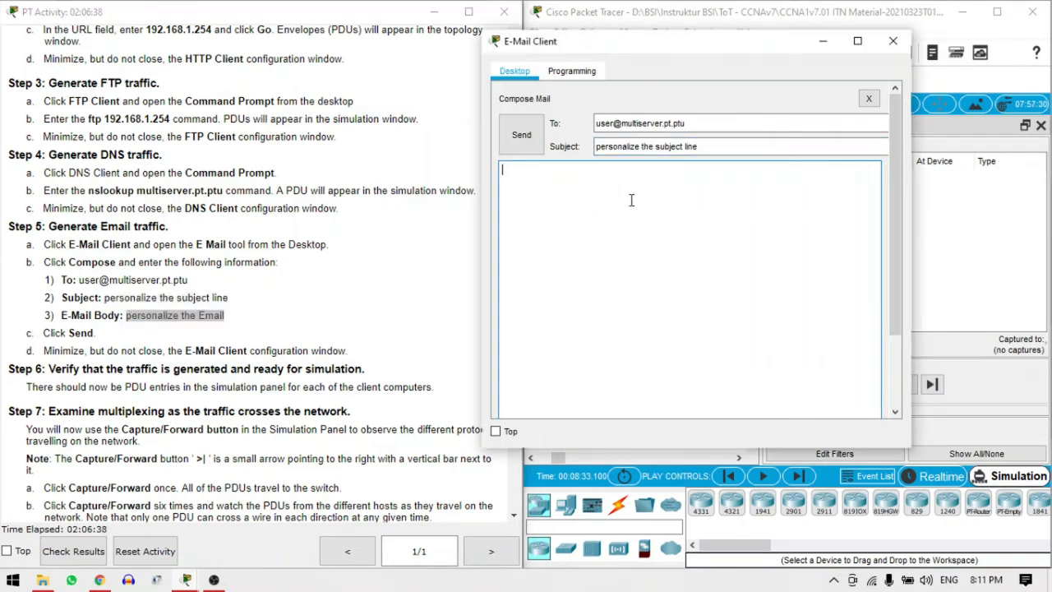
key("ctrl+v")
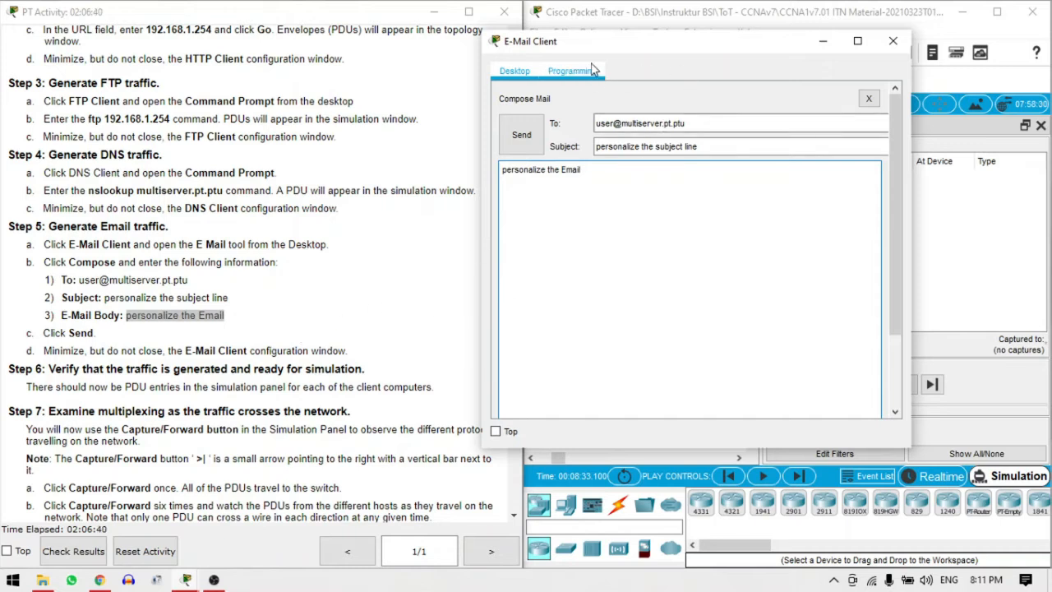
Step: Send the composed email and minimize the E-Mail Client window
left_click_drag(582, 43, 681, 30)
left_click(620, 123)
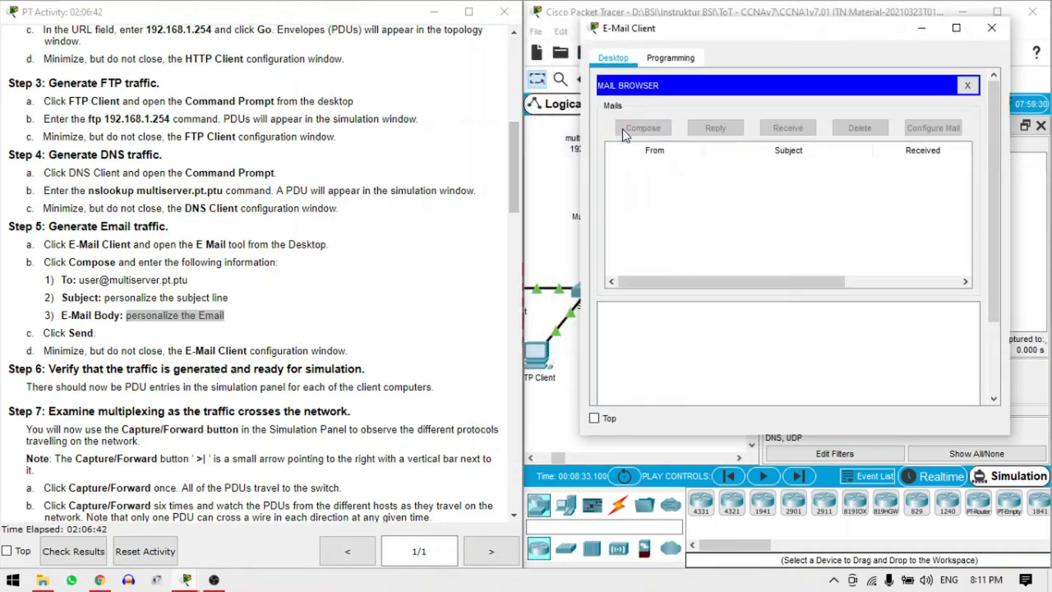
left_click(921, 30)
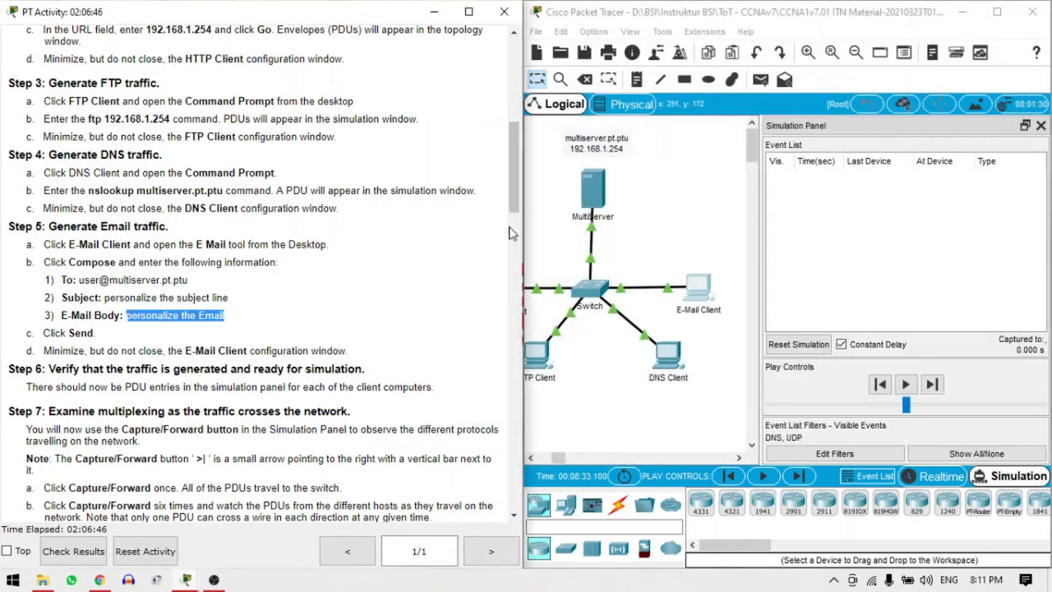
Step: Following Step 4 of the instructions, change the event list filters to show only POP3, SMTP and TCP
left_click_drag(519, 174, 498, 483)
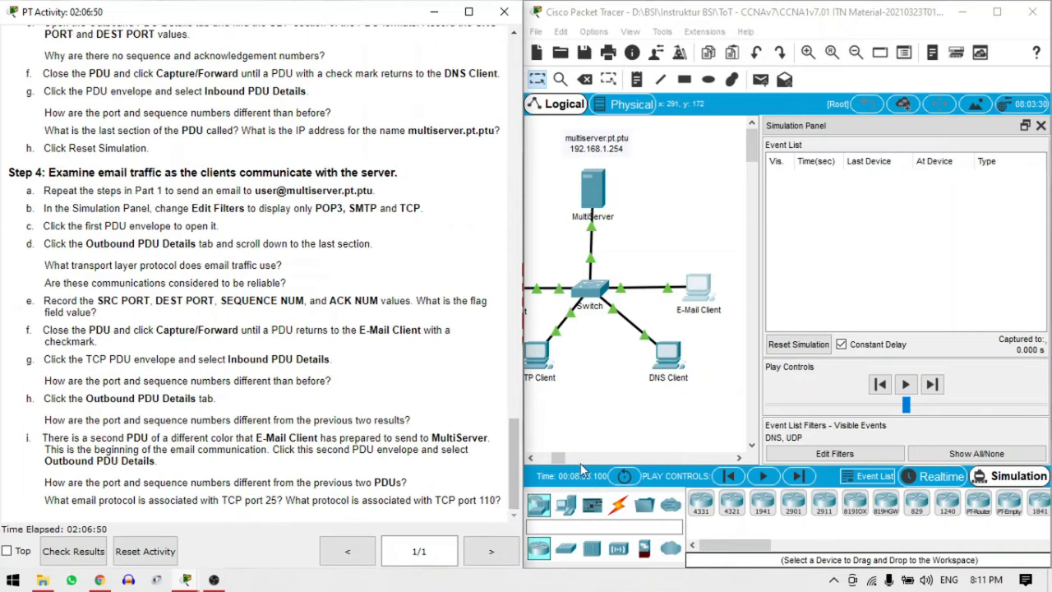
left_click_drag(564, 458, 560, 465)
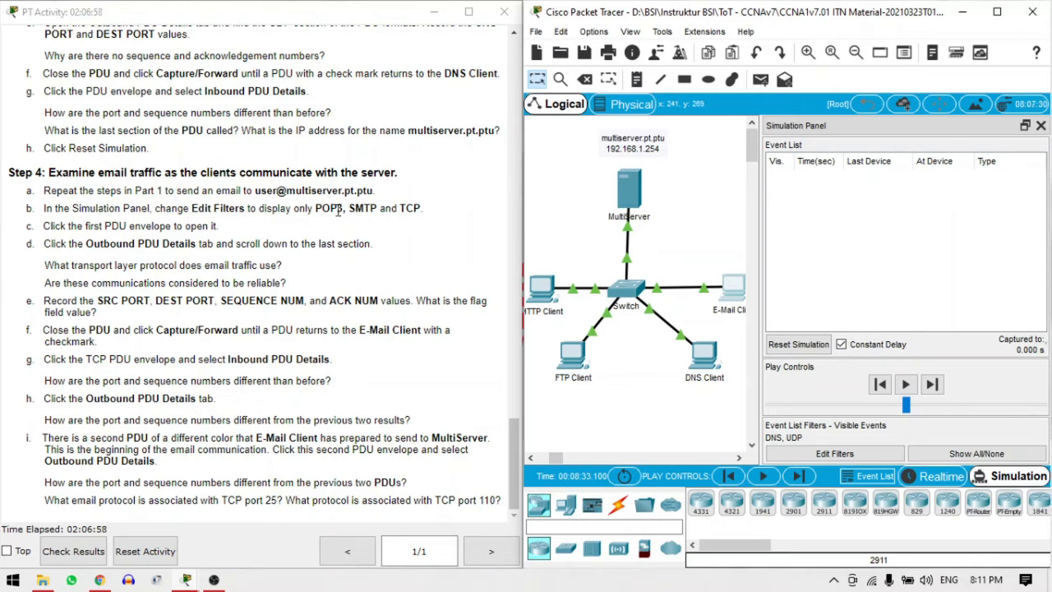
left_click(849, 454)
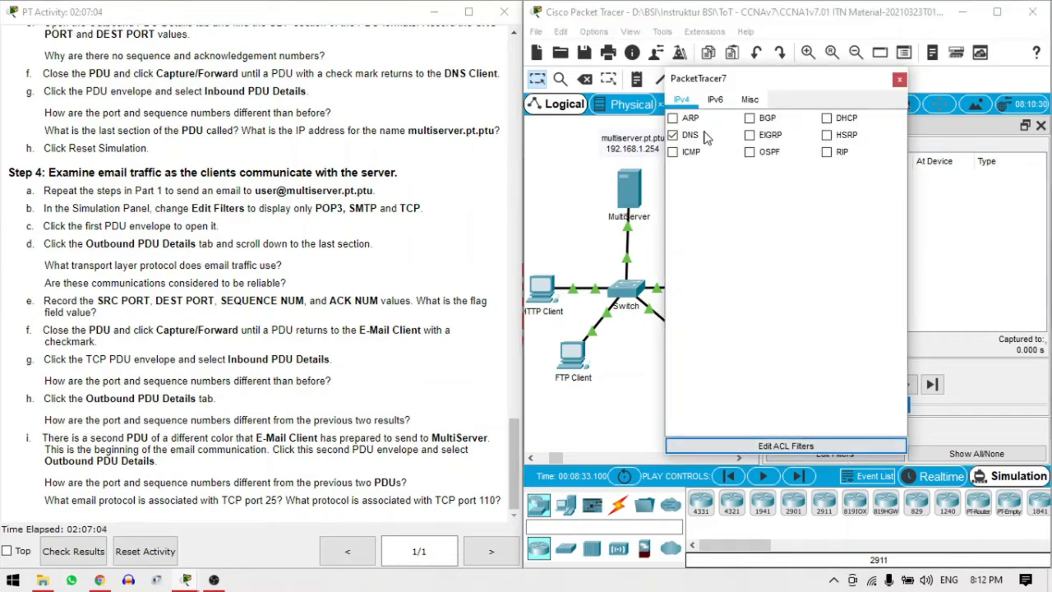
left_click(673, 136)
left_click(714, 99)
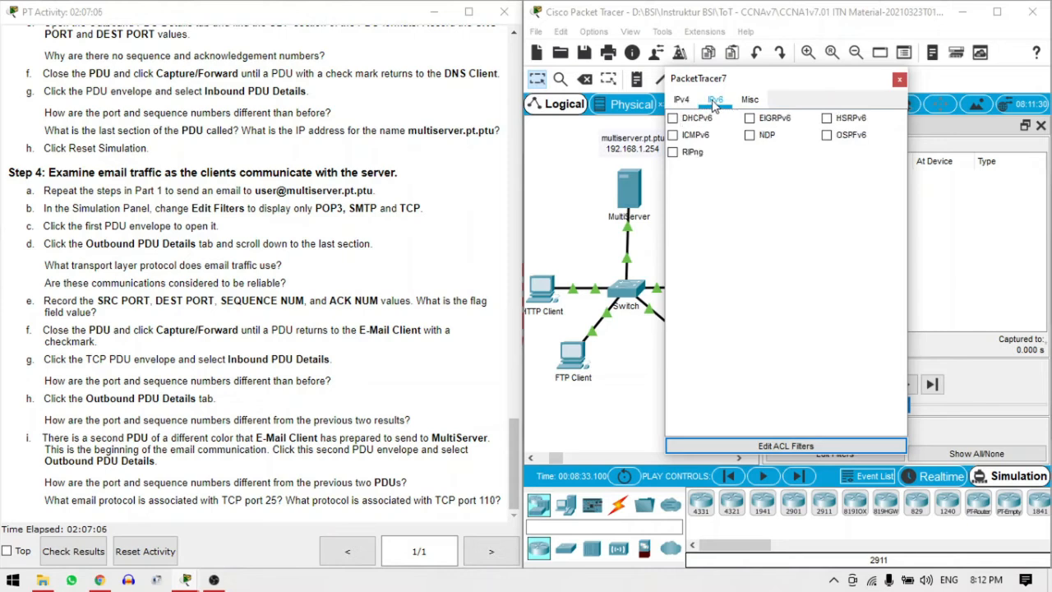
left_click(743, 99)
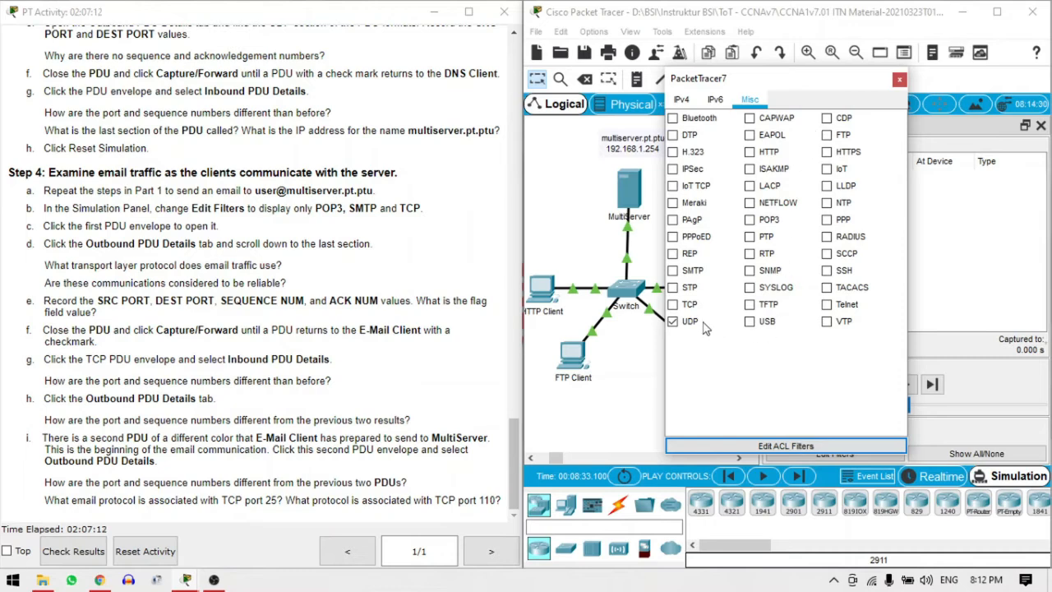
left_click(672, 323)
left_click(672, 304)
left_click(752, 221)
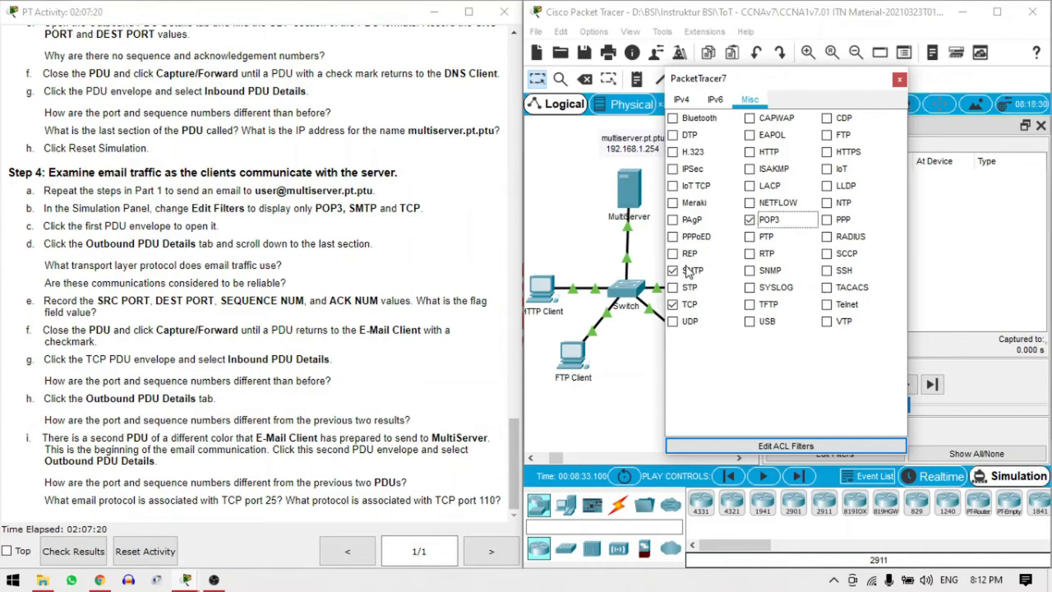
left_click(899, 79)
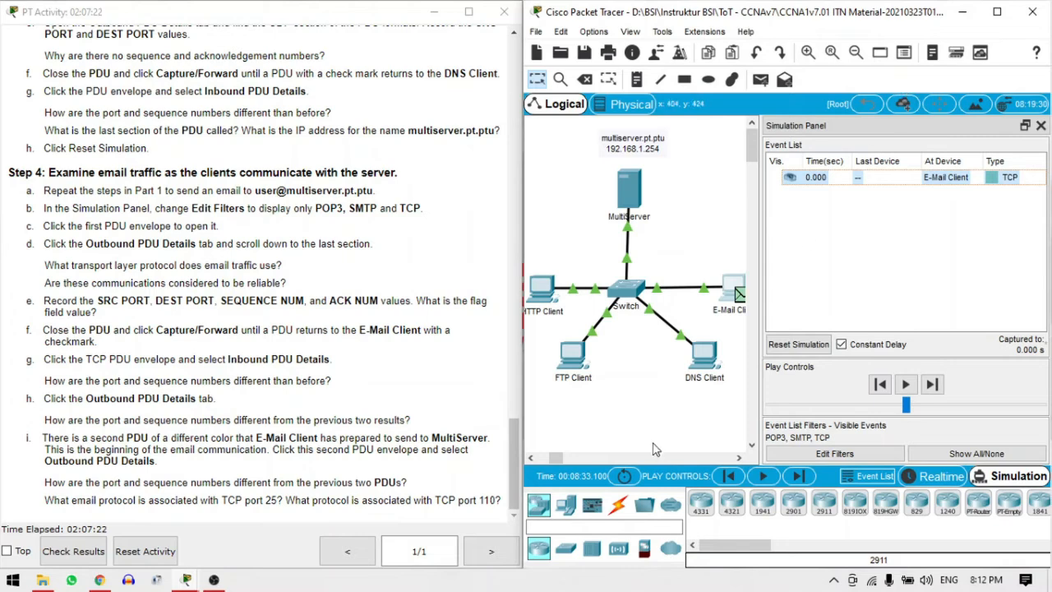
Step: Open the first TCP PDU at the E-Mail Client, examine the TCP section of its outbound details, and close it
left_click_drag(559, 459, 563, 460)
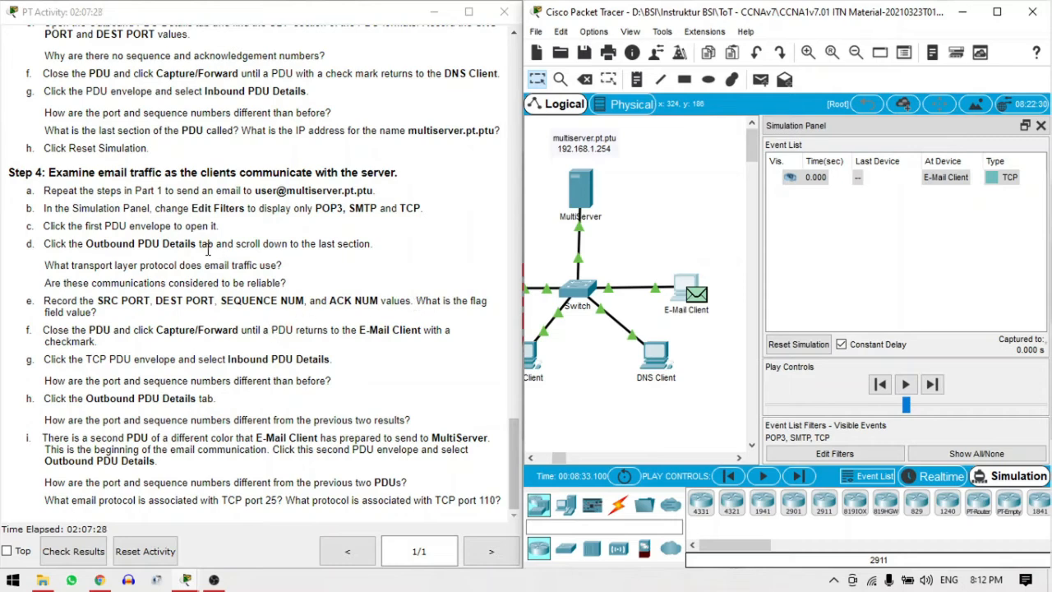
left_click(696, 298)
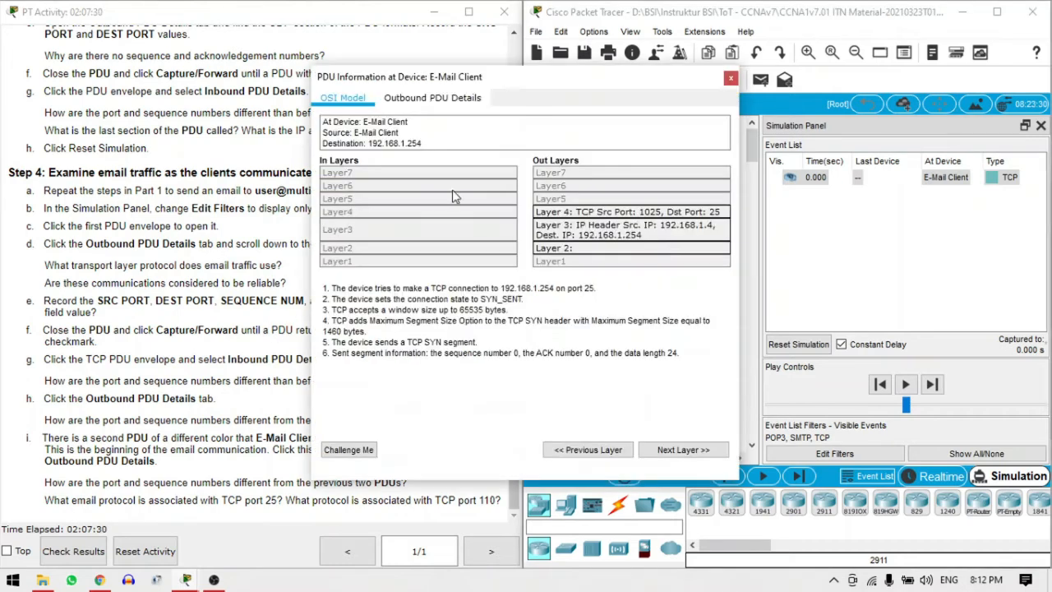
left_click_drag(359, 76, 509, 58)
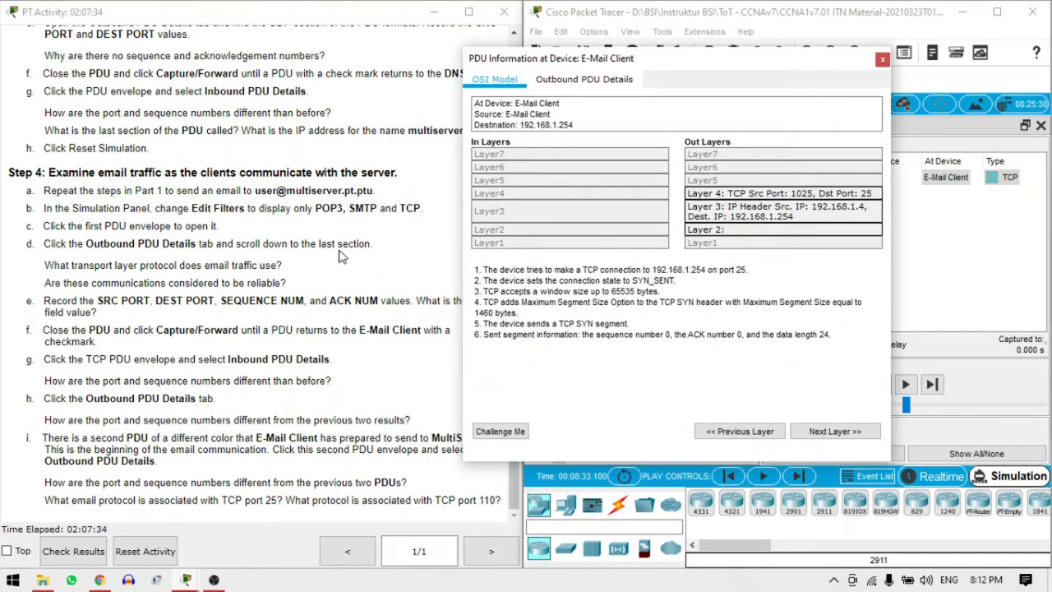
left_click(579, 81)
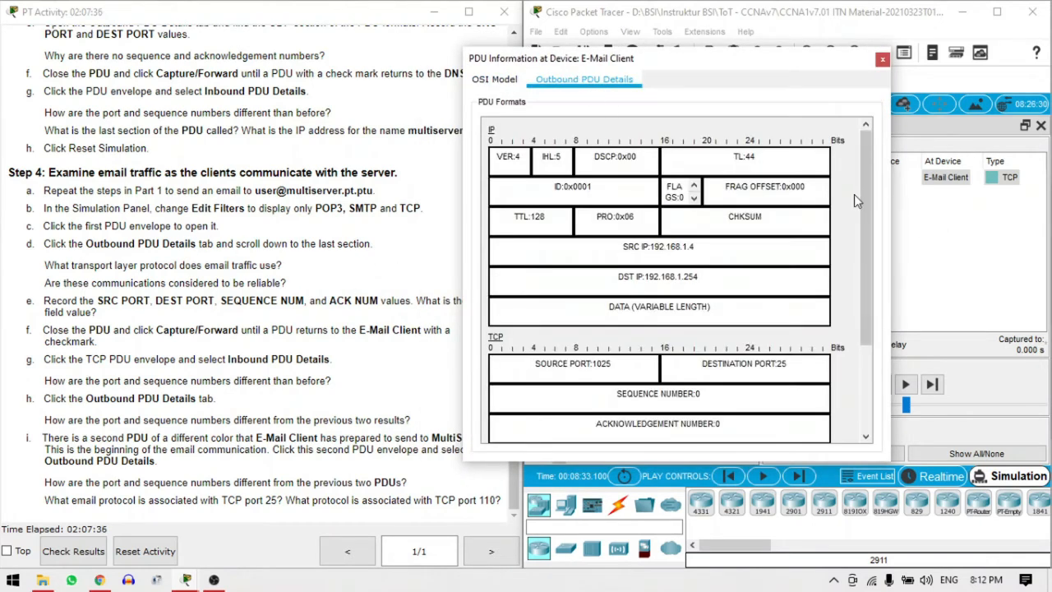
left_click_drag(864, 230, 864, 310)
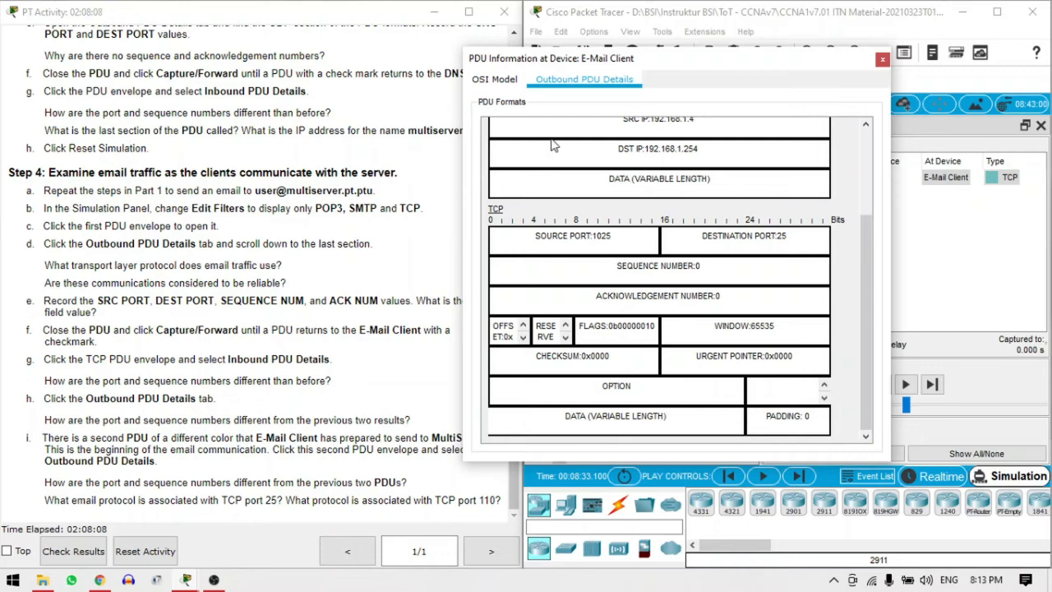
left_click_drag(521, 64, 572, 74)
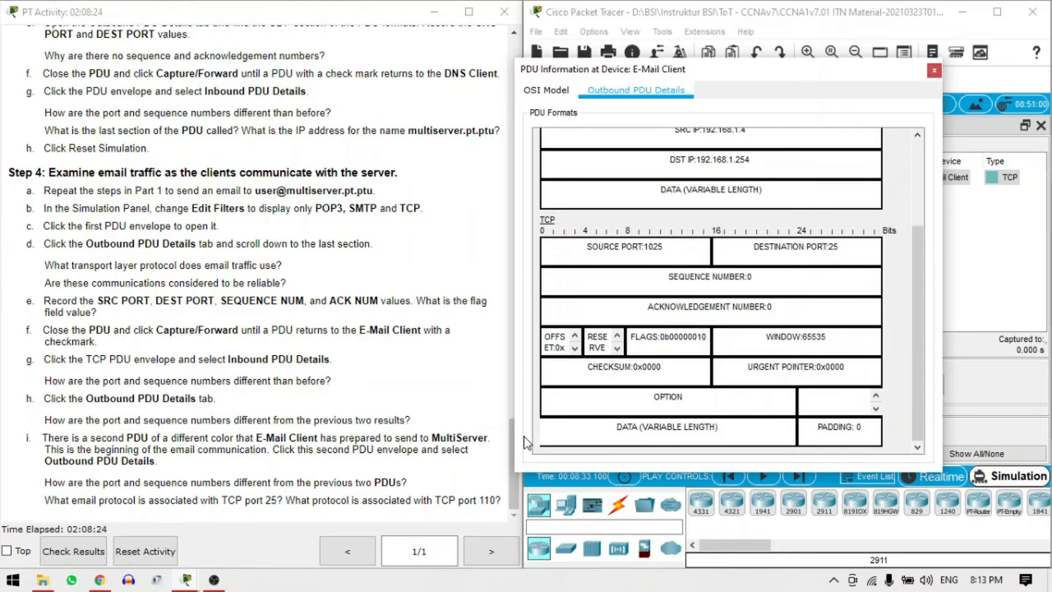
left_click_drag(535, 81, 590, 73)
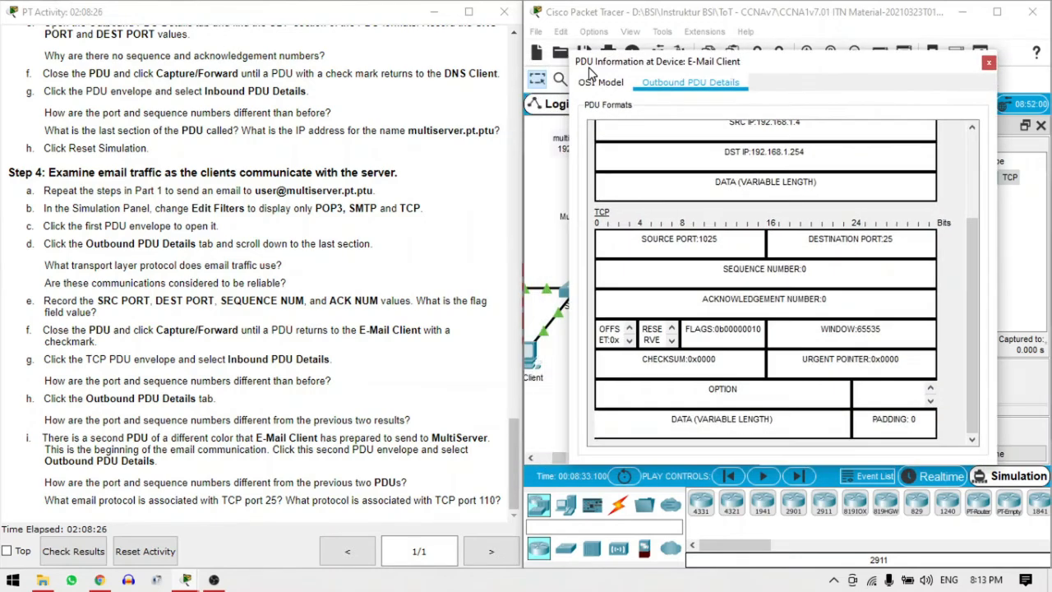
left_click_drag(511, 452, 548, 476)
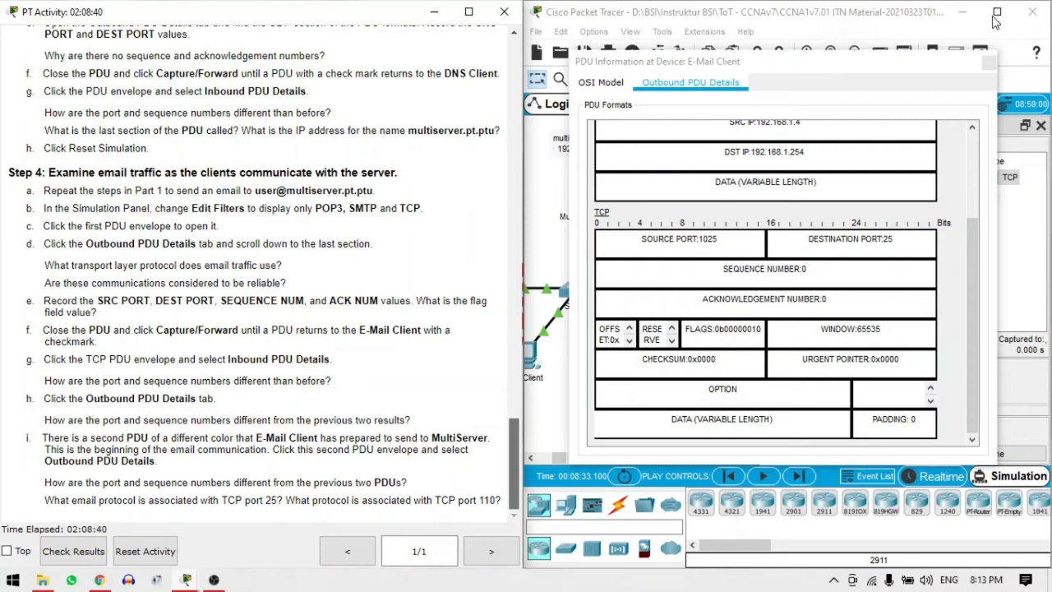
left_click(989, 62)
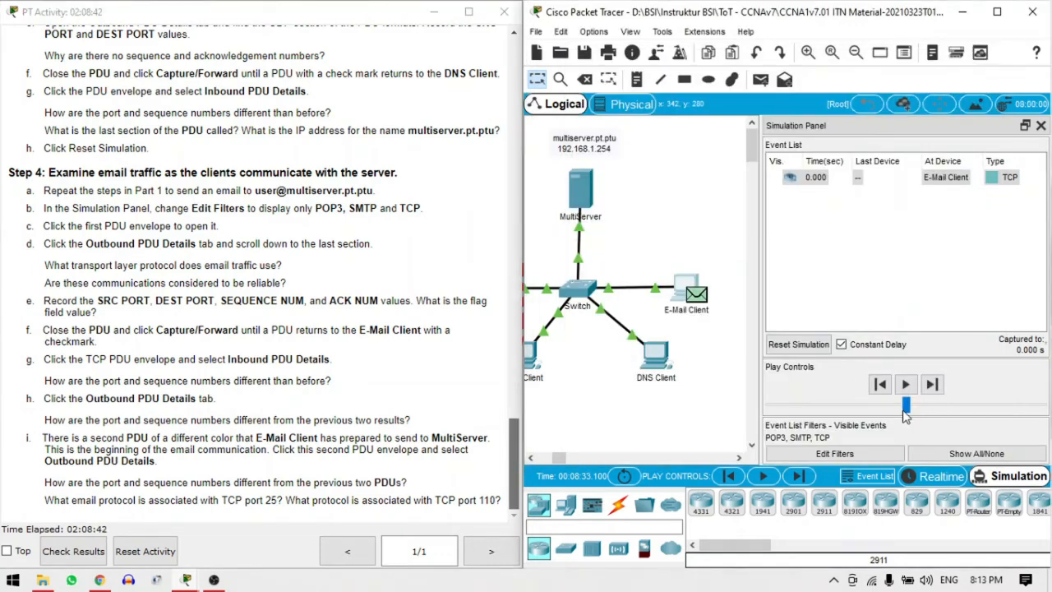
Step: Advance the simulation event by event until the TCP PDU travels to MultiServer and returns to the E-Mail Client
left_click(936, 391)
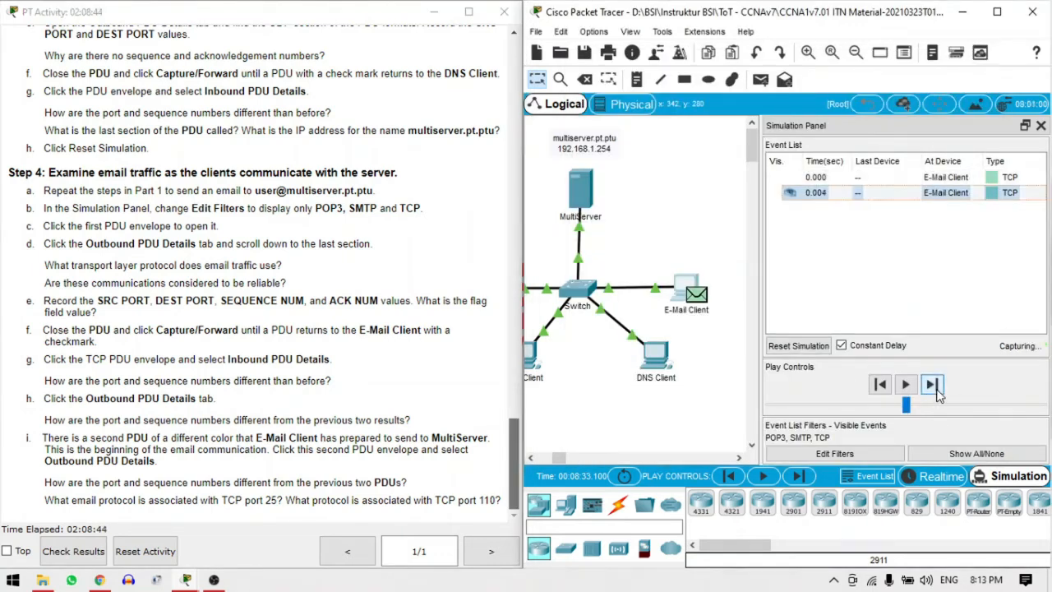
left_click(937, 392)
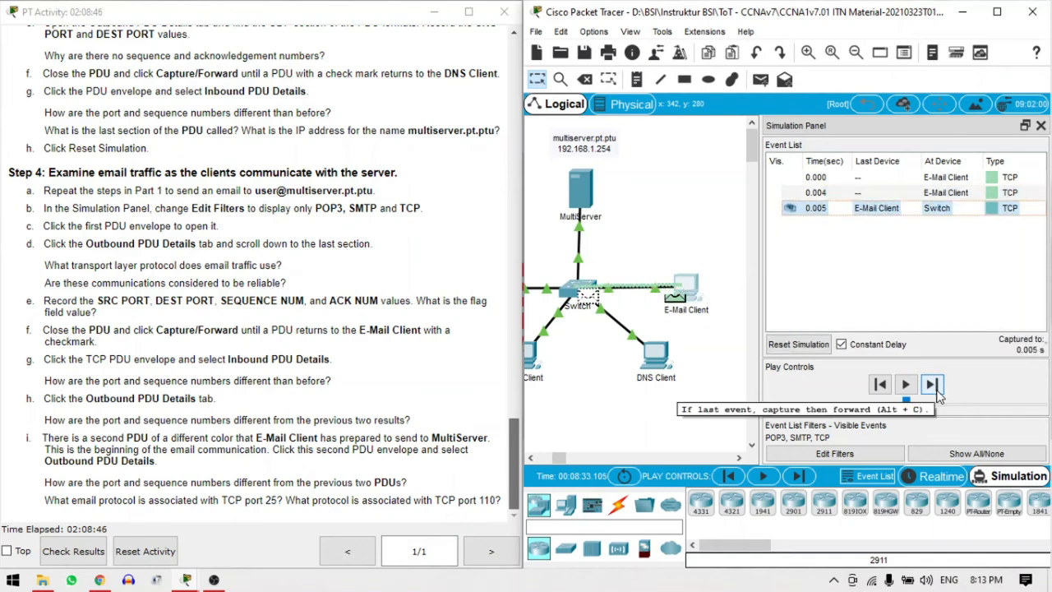
left_click(935, 390)
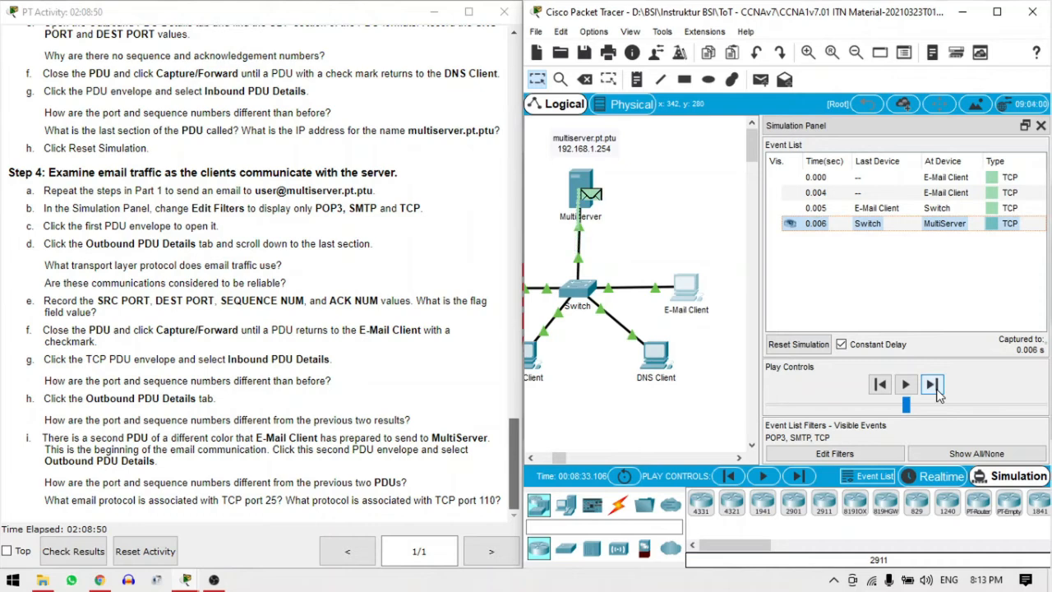
left_click(935, 389)
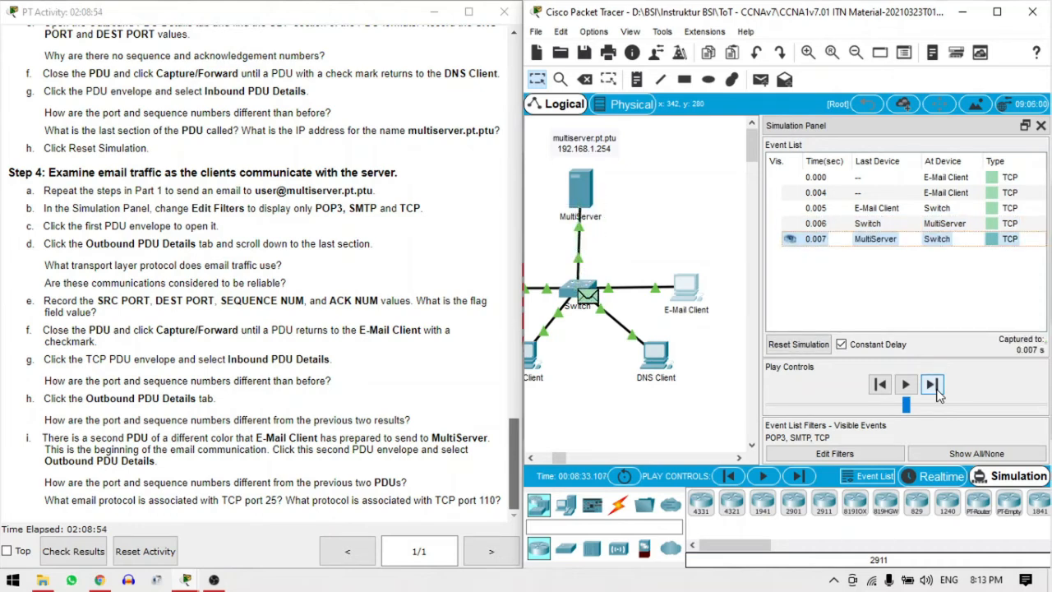
left_click(936, 389)
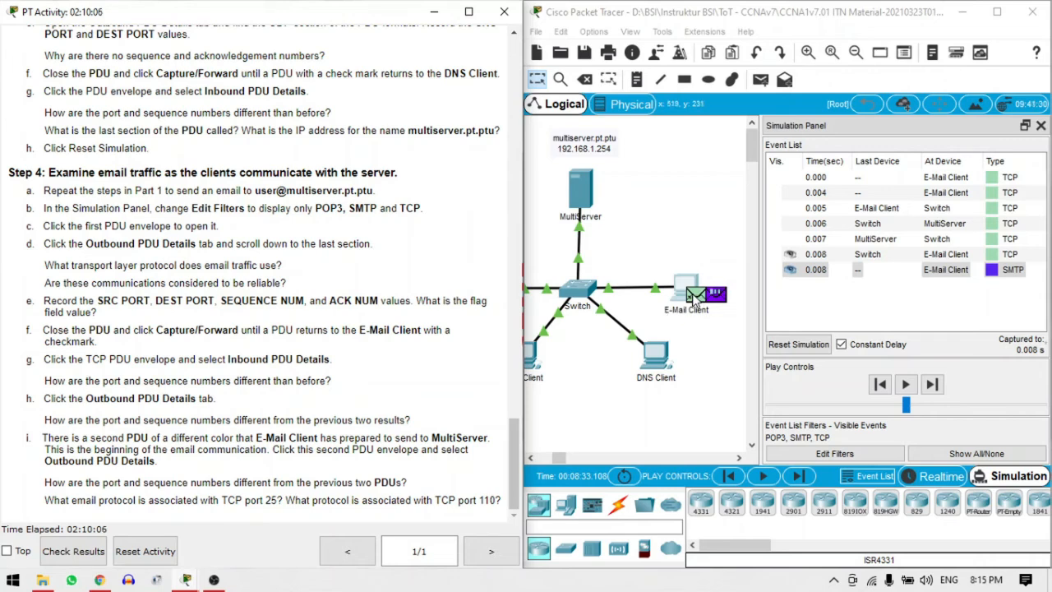
Step: Open the TCP PDU returned to the E-Mail Client, examine the TCP section of its inbound details, and close it
left_click(720, 299)
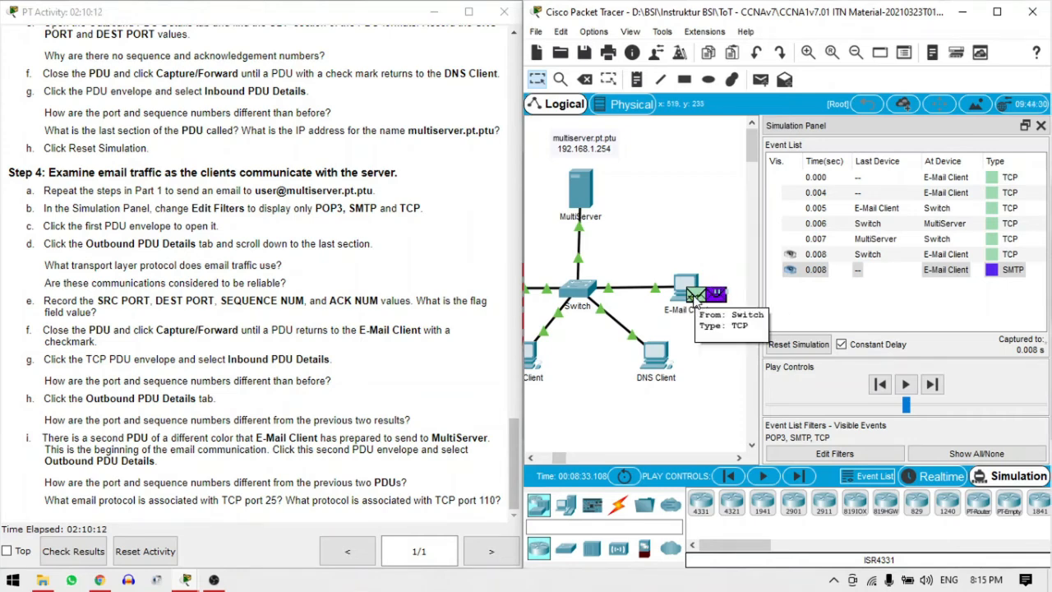
left_click(695, 296)
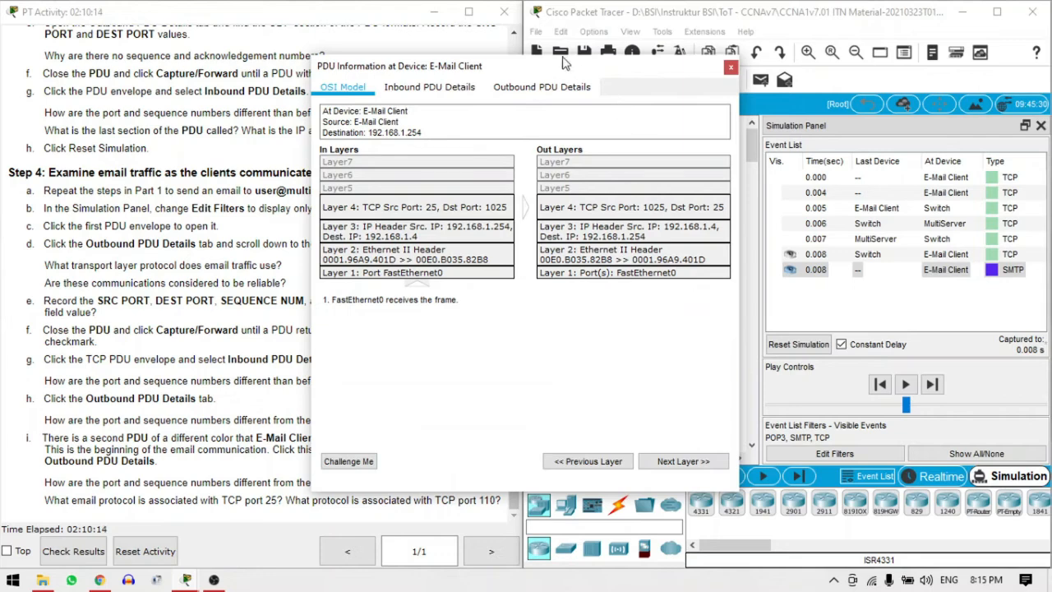
left_click_drag(508, 65, 686, 78)
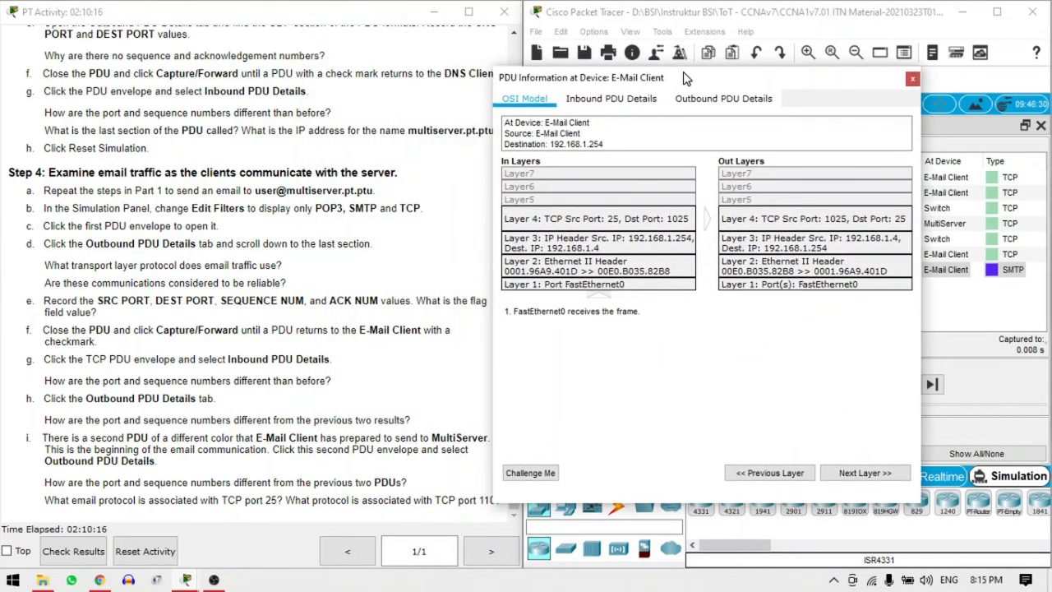
left_click(646, 106)
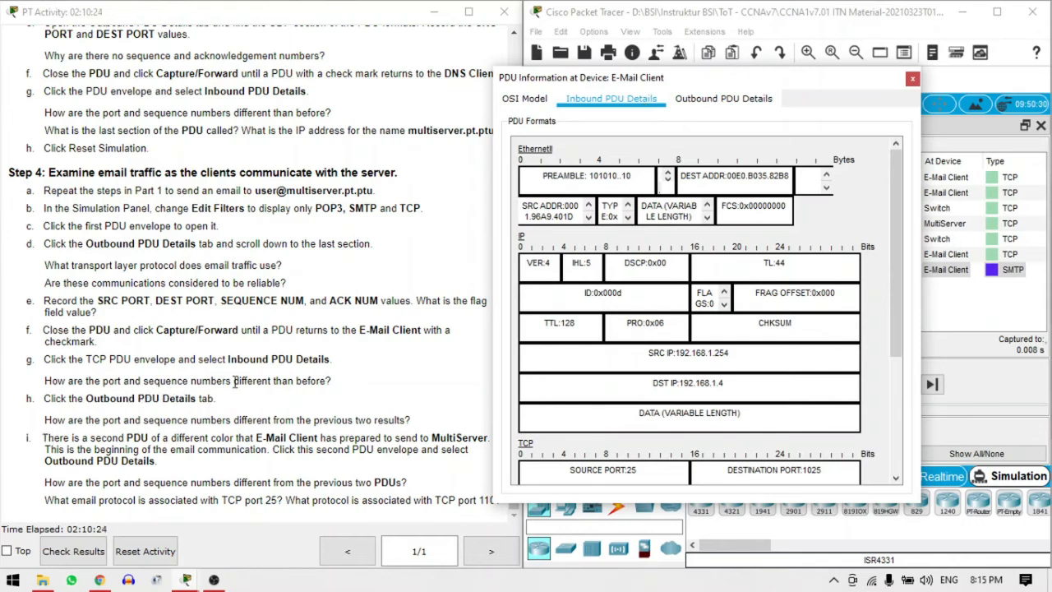
scroll(822, 430, "down", 3)
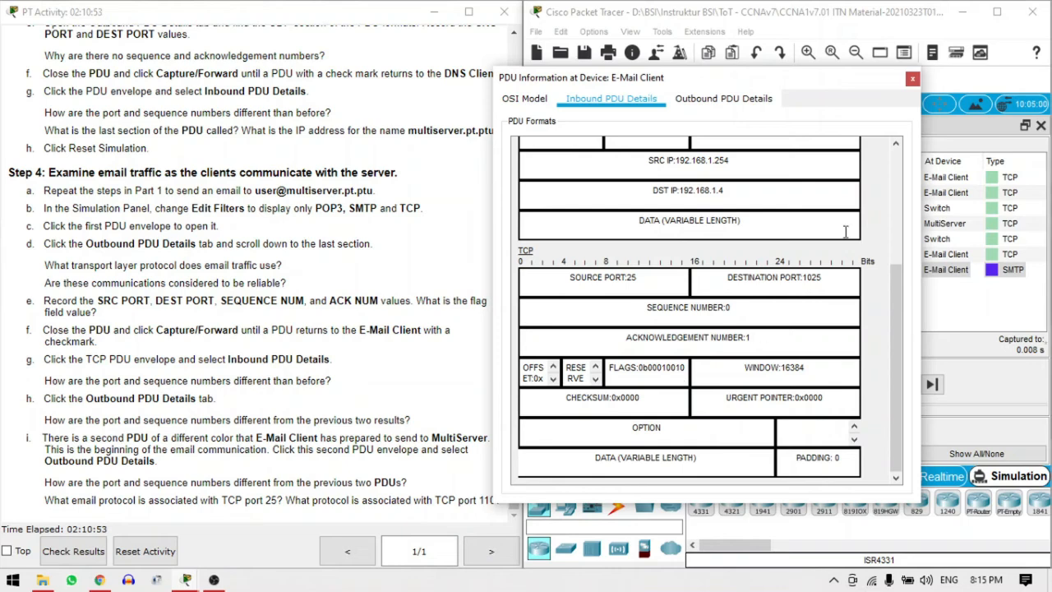
left_click(912, 78)
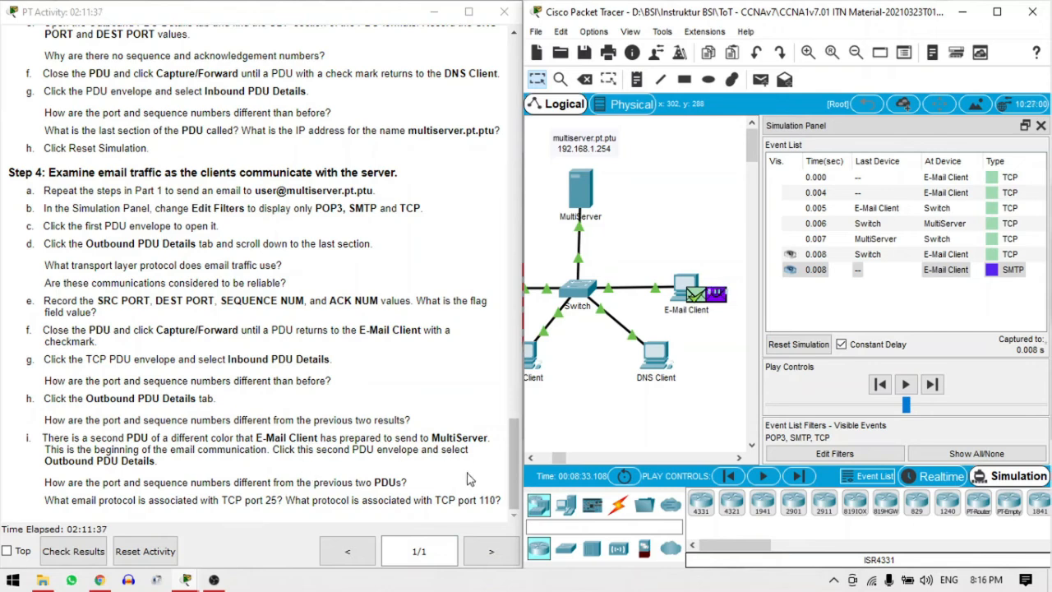
Step: Open the SMTP PDU at the E-Mail Client, examine the TCP and SMTP sections of its outbound details, and close it
left_click(716, 294)
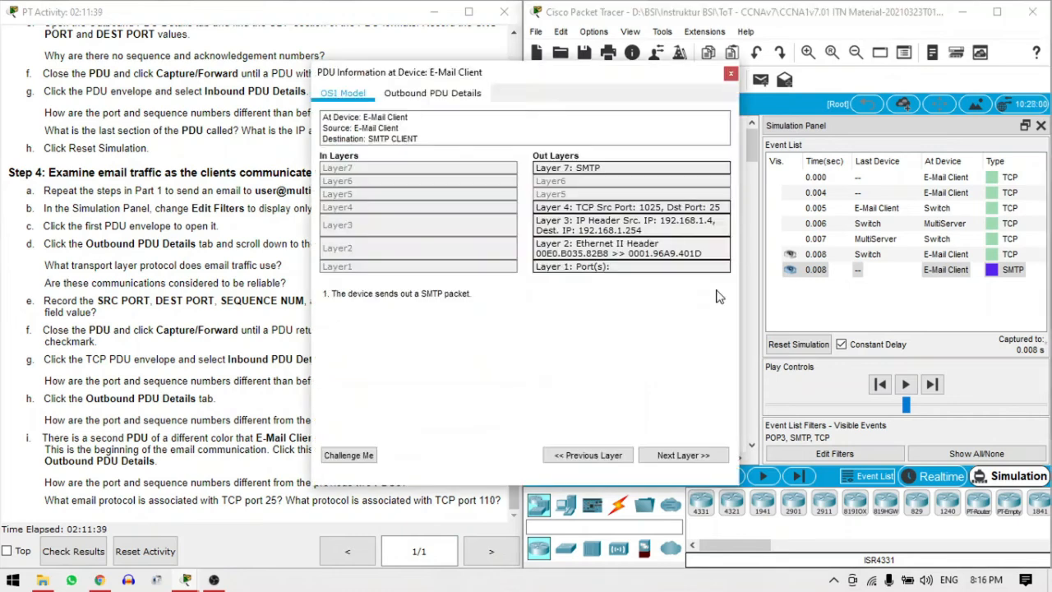
left_click(434, 93)
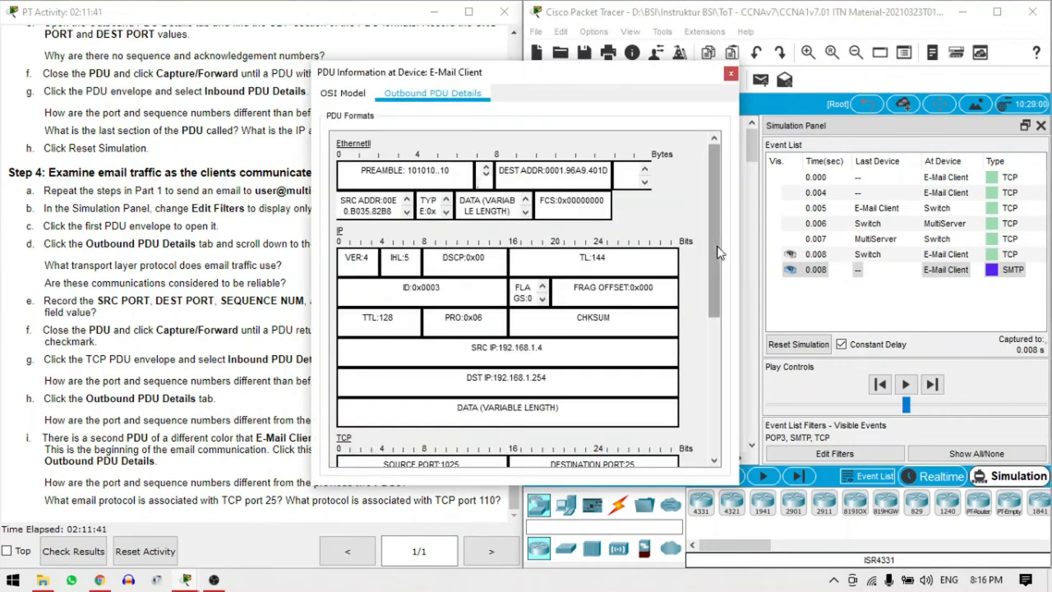
scroll(695, 352, "down", 5)
scroll(695, 351, "down", 3)
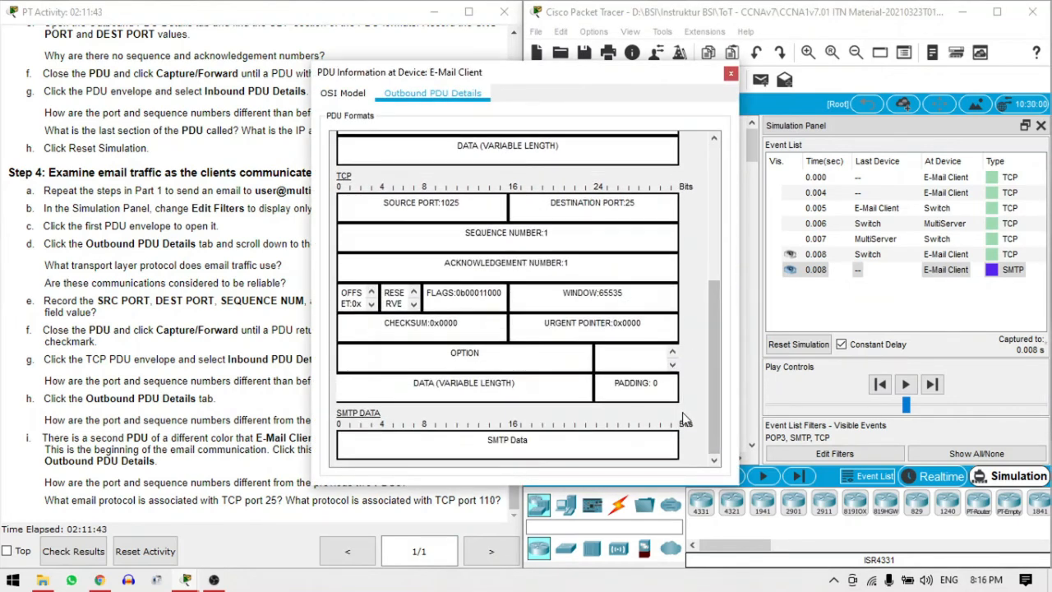
left_click_drag(366, 80, 561, 51)
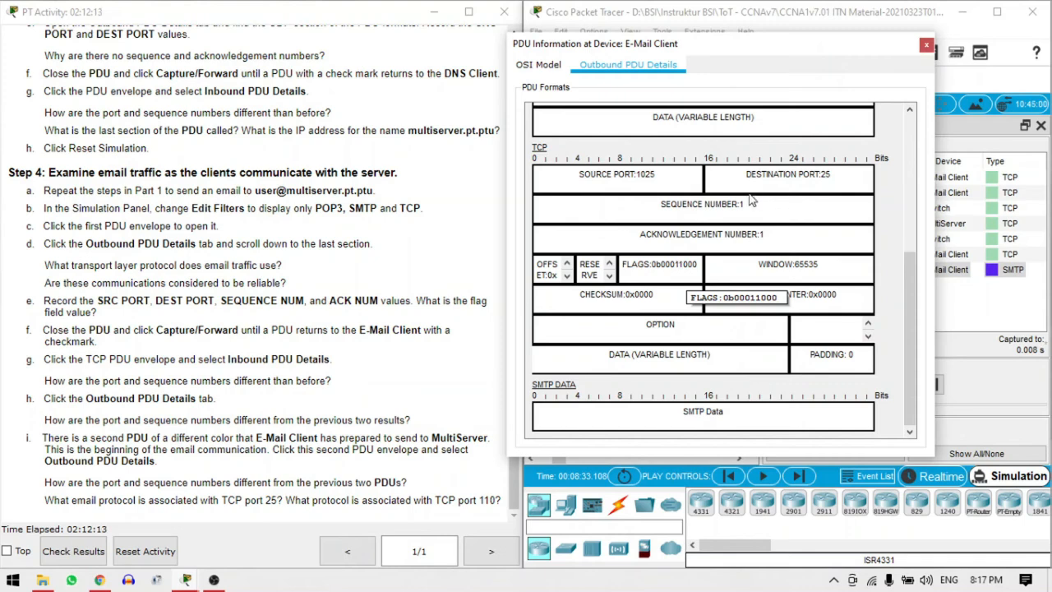
left_click_drag(758, 57, 714, 126)
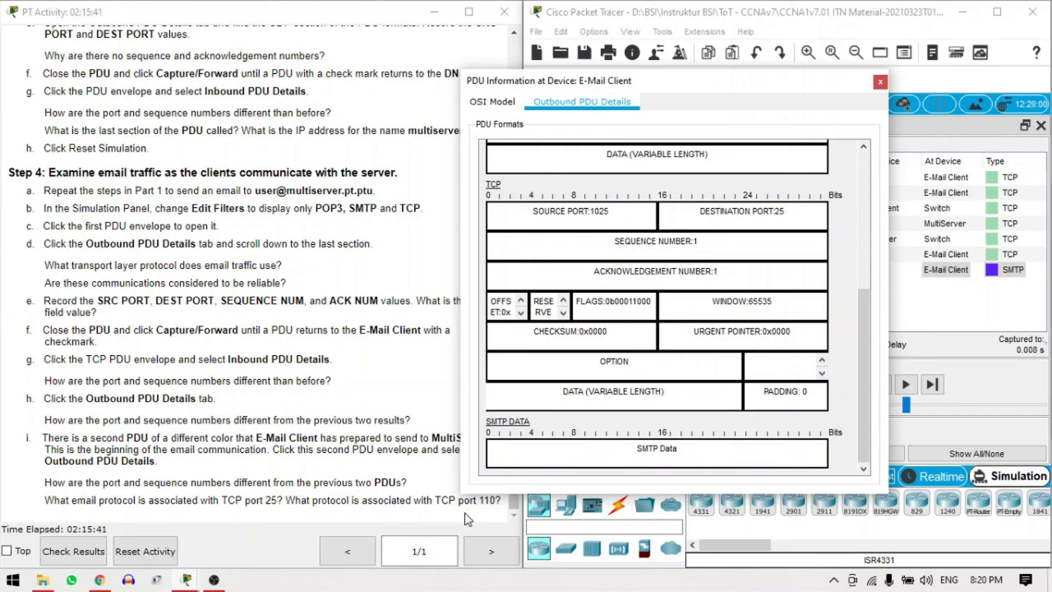
left_click(879, 82)
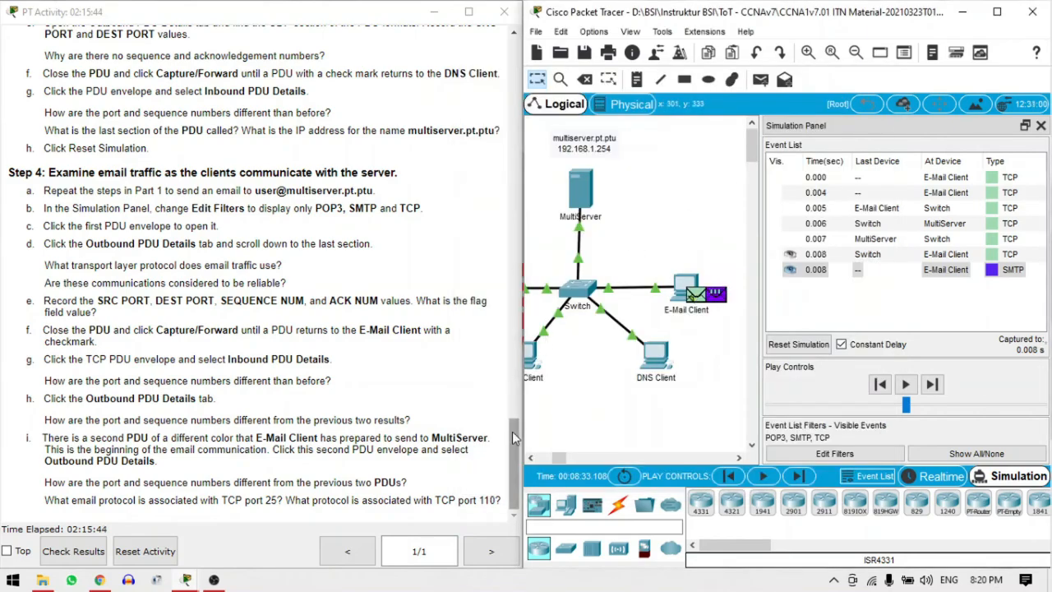
Step: Return to the beginning of the TCP and UDP Communications activity instructions
scroll(512, 432, "up", 3)
left_click_drag(514, 411, 516, 51)
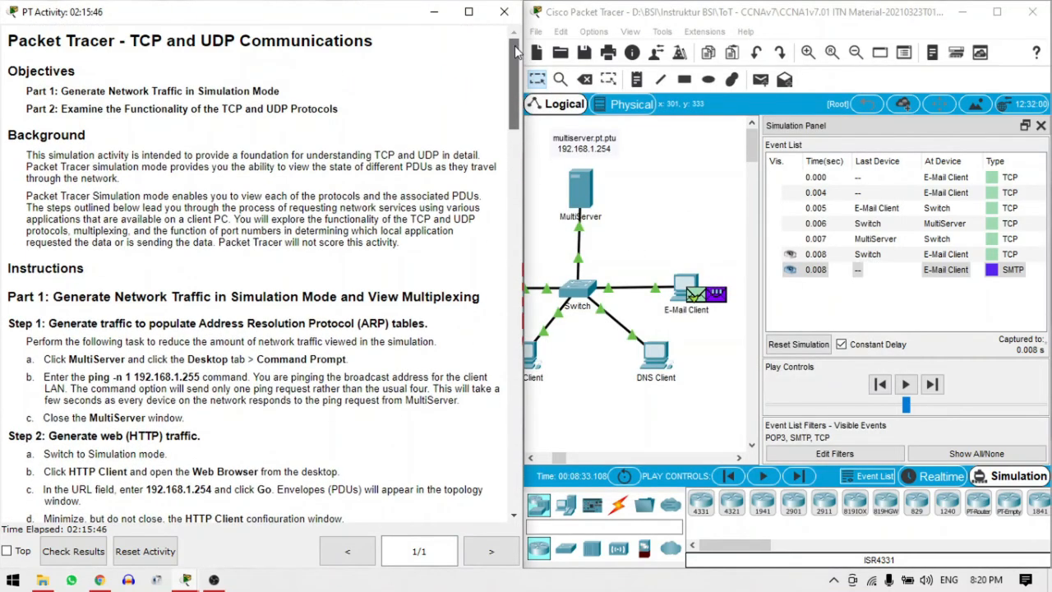